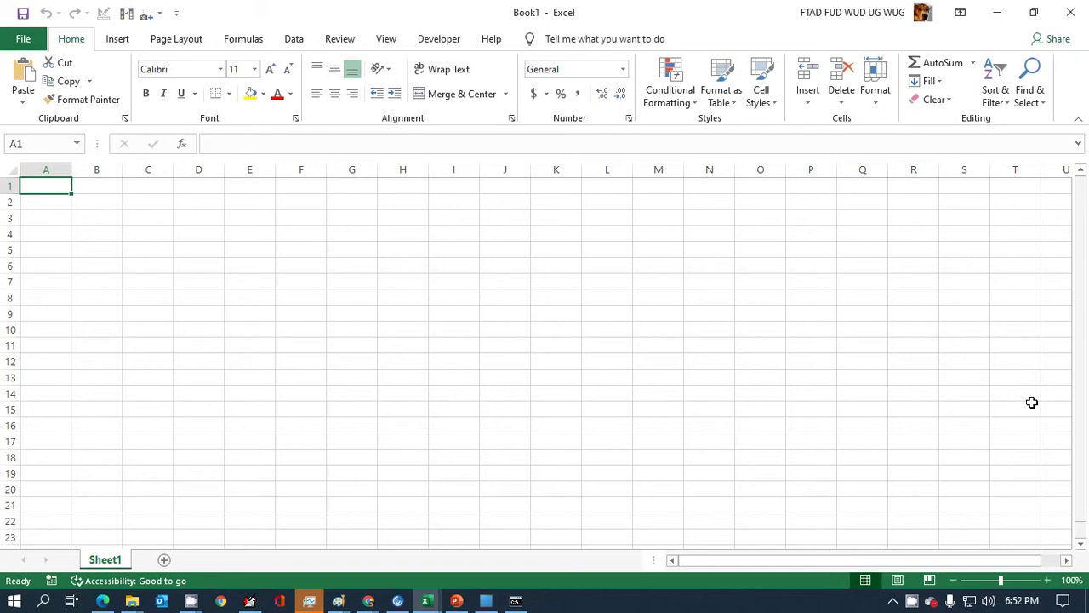
- Enter the numbers 1 to 10 down column A, from A2 to A11
click(57, 203)
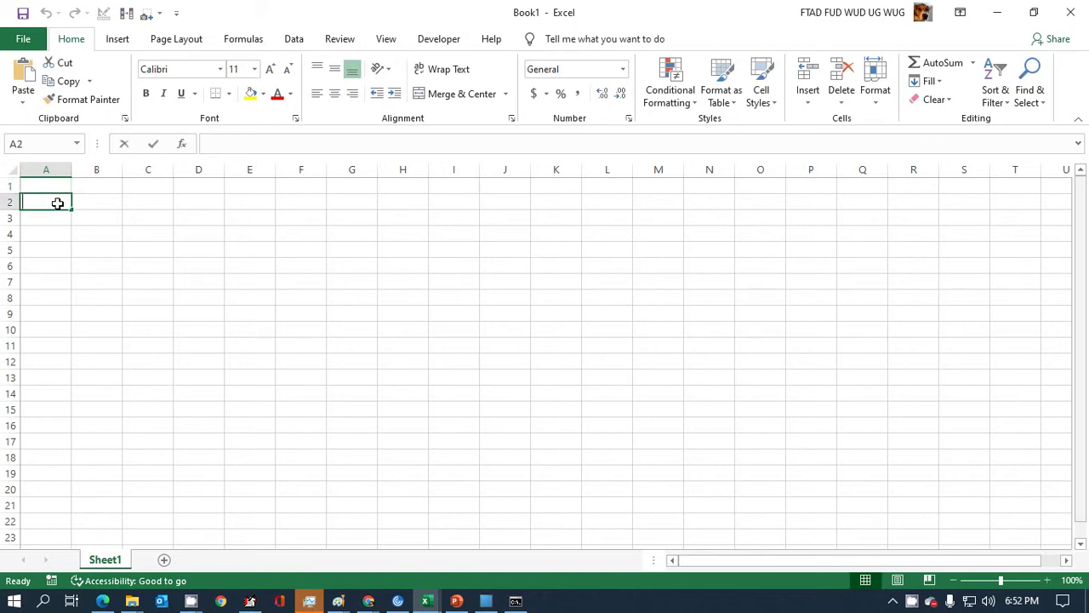
text(1)
key(Return)
text(2)
key(Return)
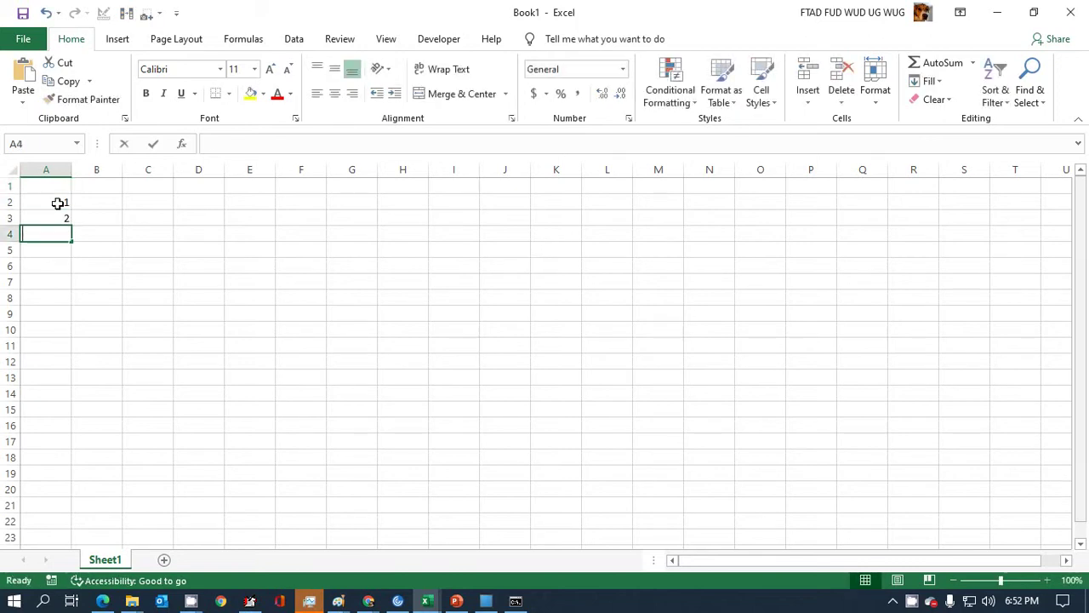
text(3)
key(Return)
text(4)
key(Return)
text(5)
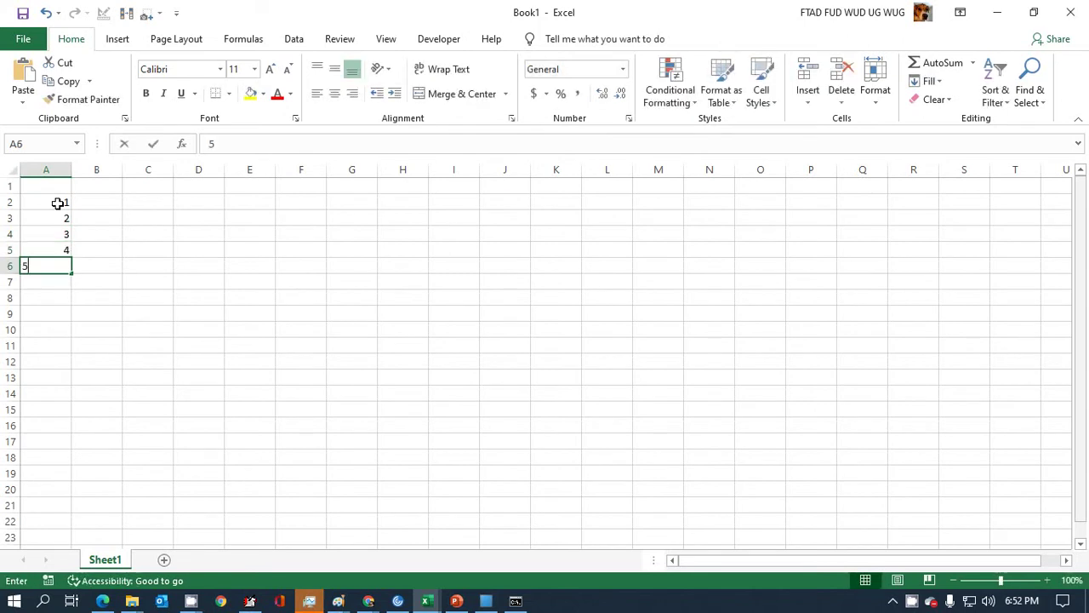
key(Return)
text(6)
key(Return)
text(7)
key(Return)
text(8)
key(Return)
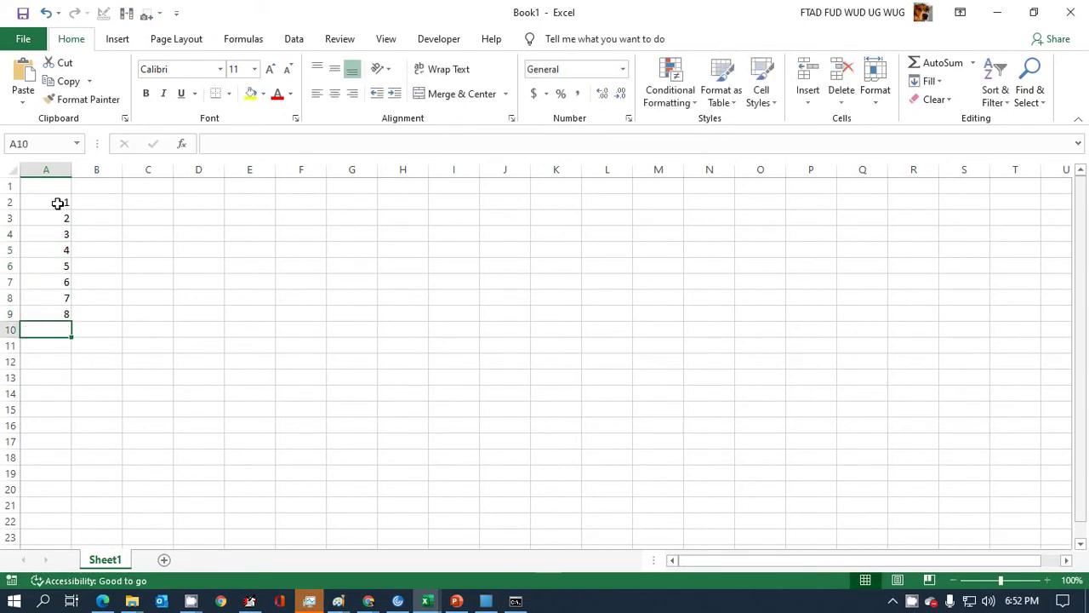
text(9)
key(Return)
text(10)
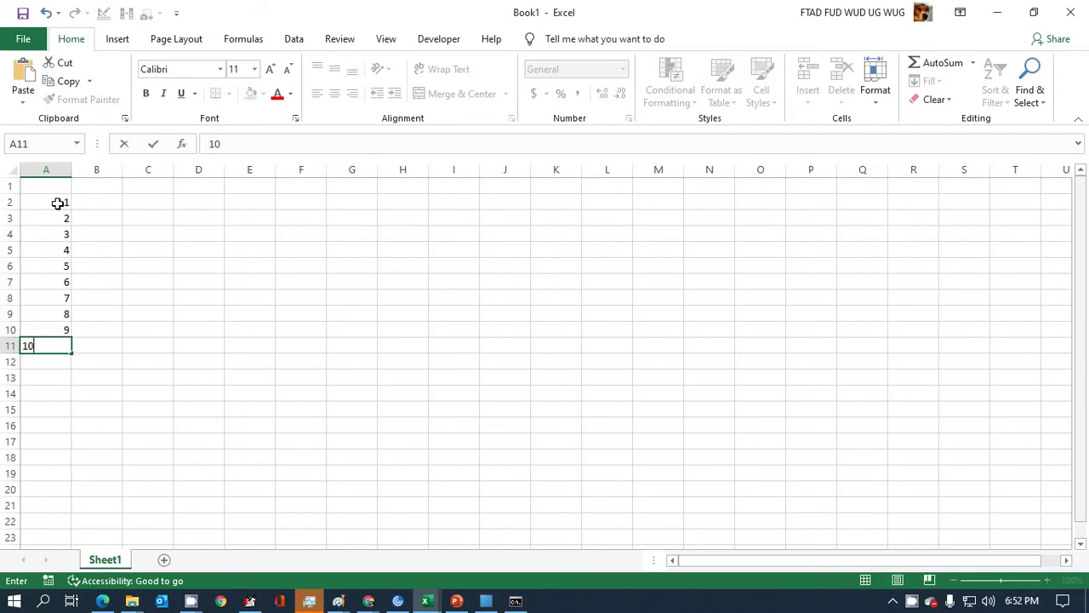
key(Return)
- Insert the current date, 8/13/2020, as a fixed value in cell B1
key(Up)
key(Up)
key(Up)
key(Up)
key(Up)
key(Up)
key(Up)
key(Up)
key(Up)
key(Up)
key(Up)
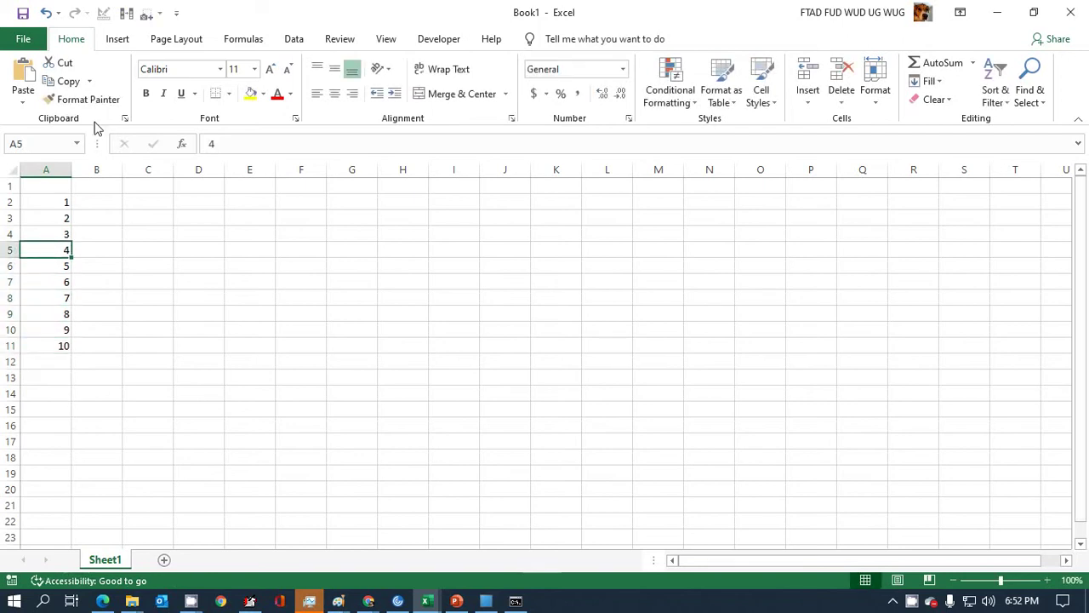
key(Right)
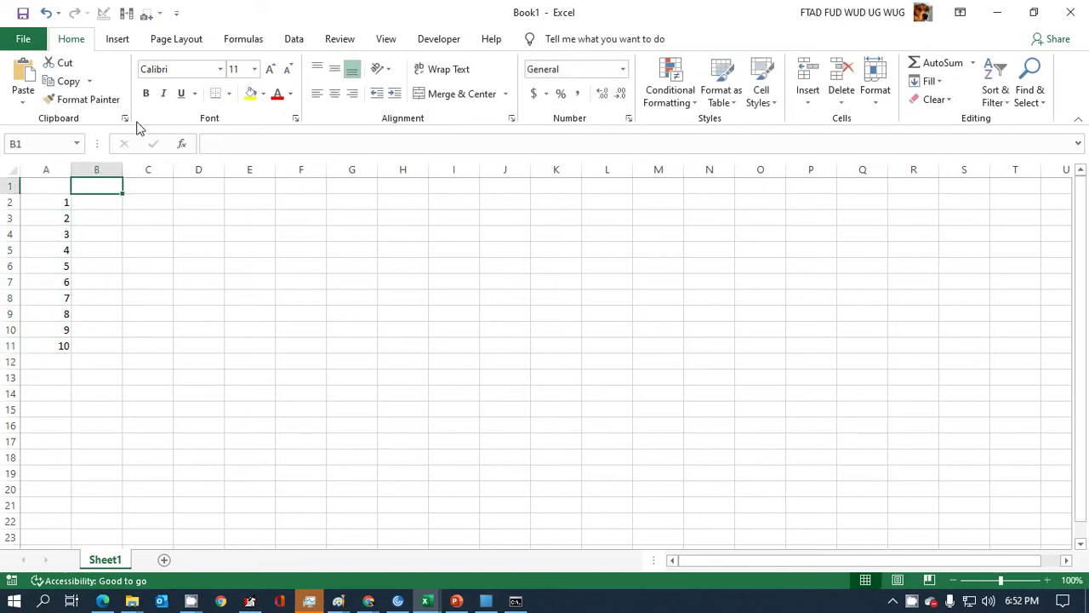
key(ctrl+semicolon)
key(Tab)
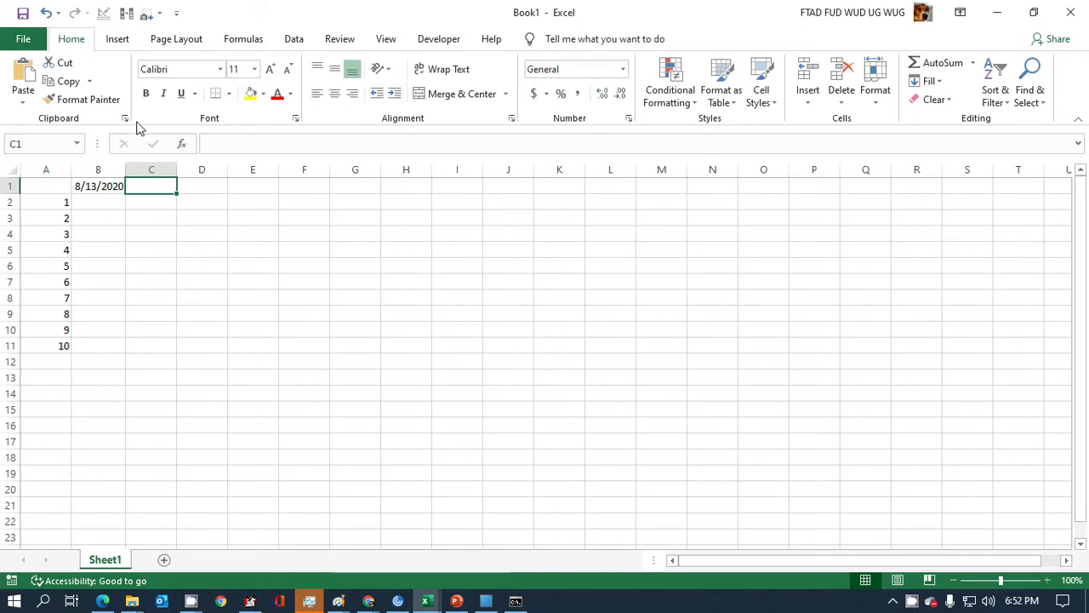
- Enter the formula =B1+1 in cell C1 to produce the following day's date
text(=)
key(Left)
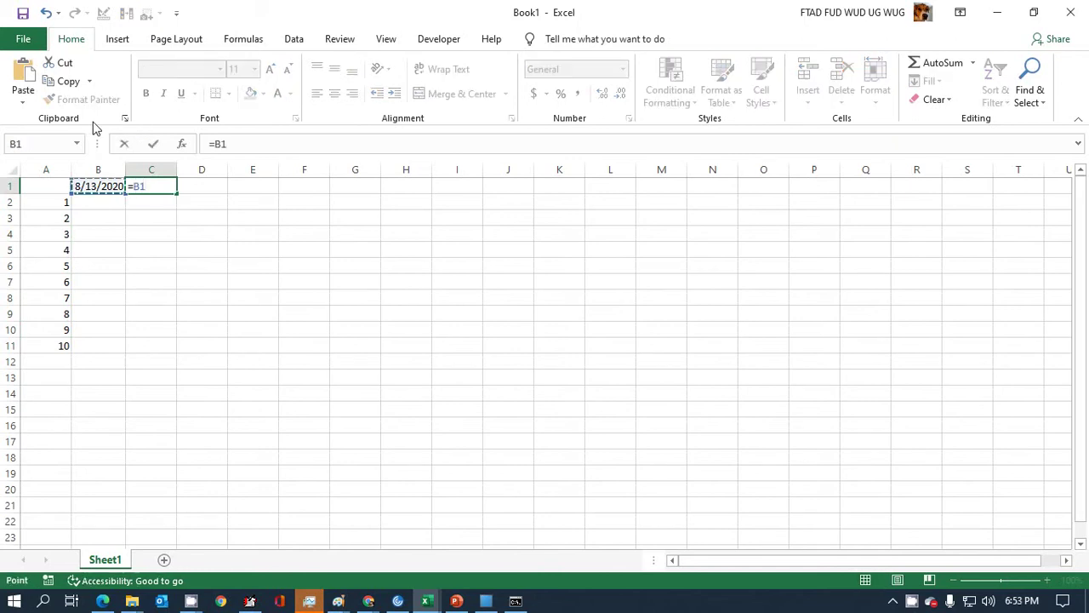
text(+)
key(F1)
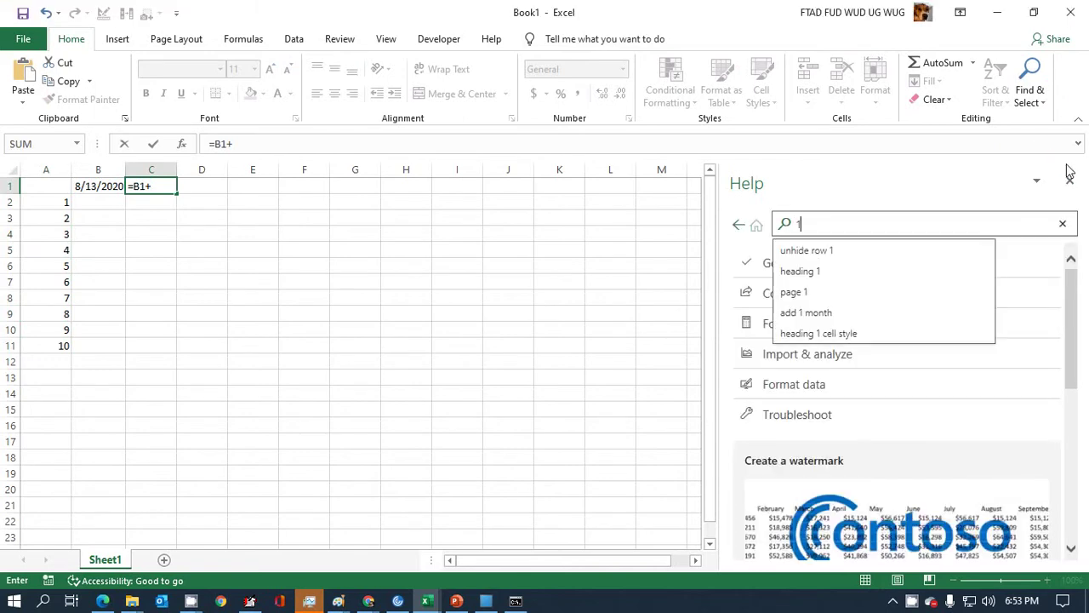
click(1070, 180)
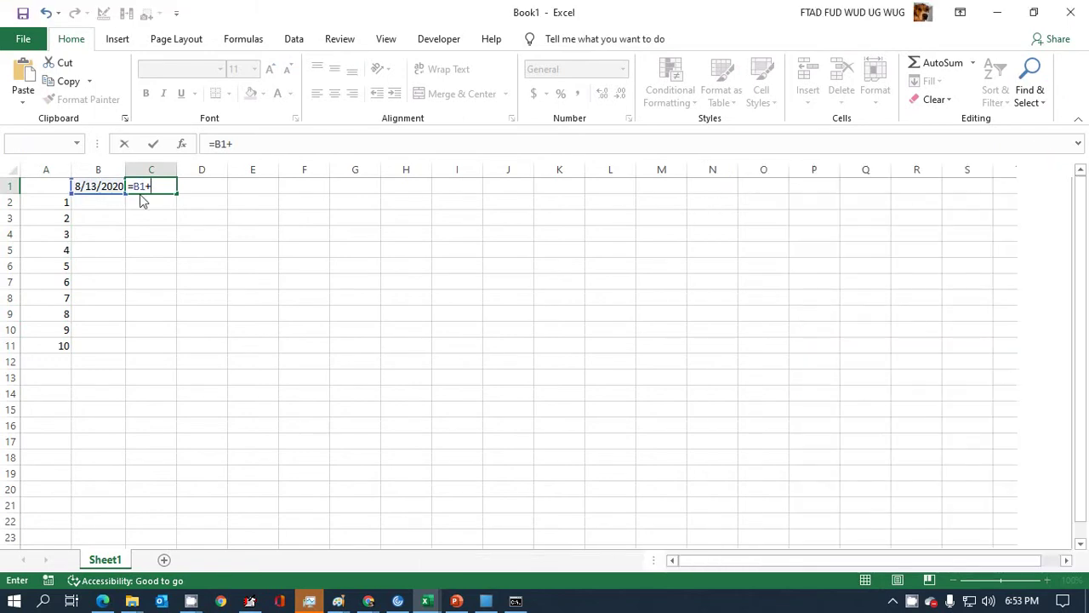
text(=B1+1)
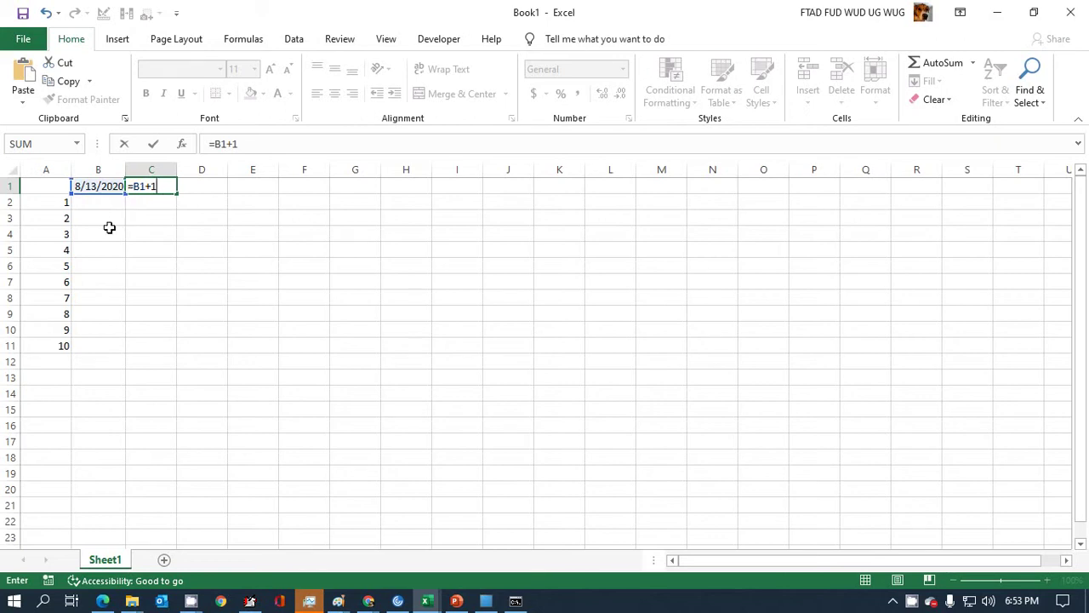
key(Return)
- Fill the dates in B1:C1 across row 1 through column N and auto-fit the widths of columns D to N
click(106, 187)
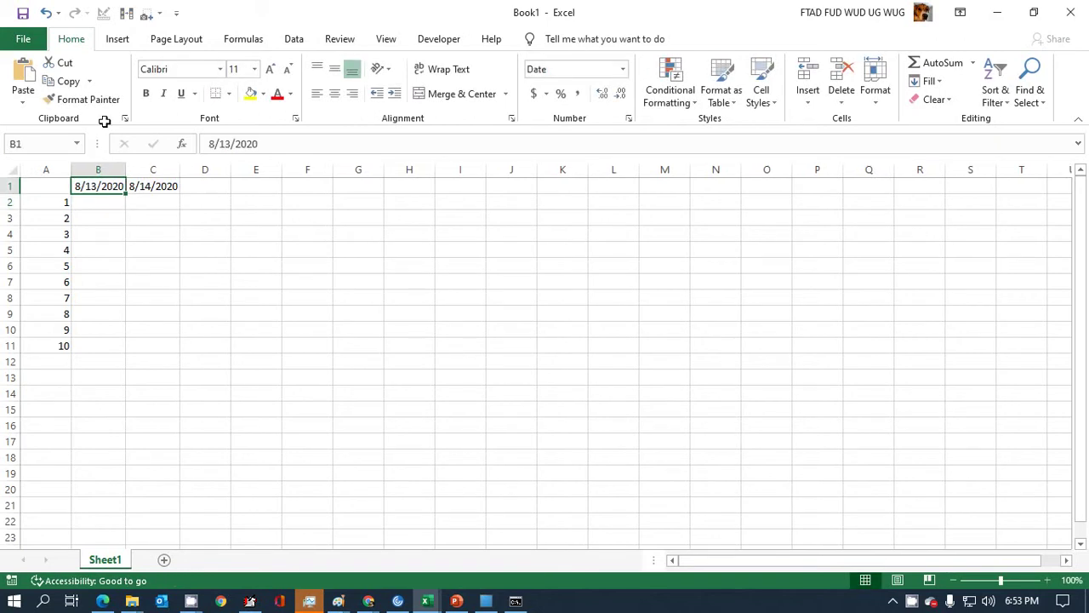
key(shift+Right)
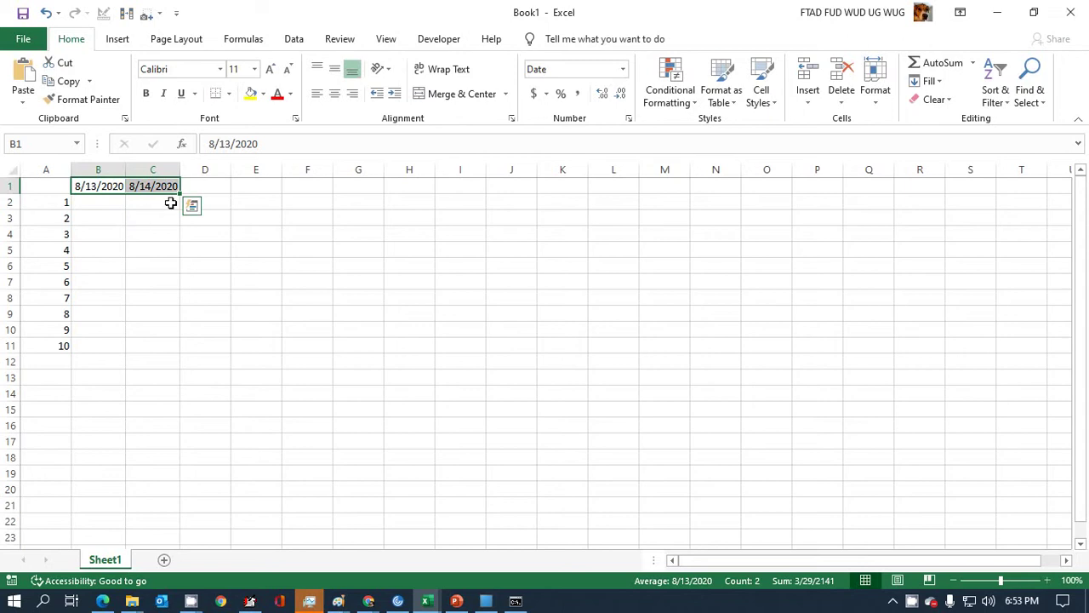
drag(179, 194, 740, 198)
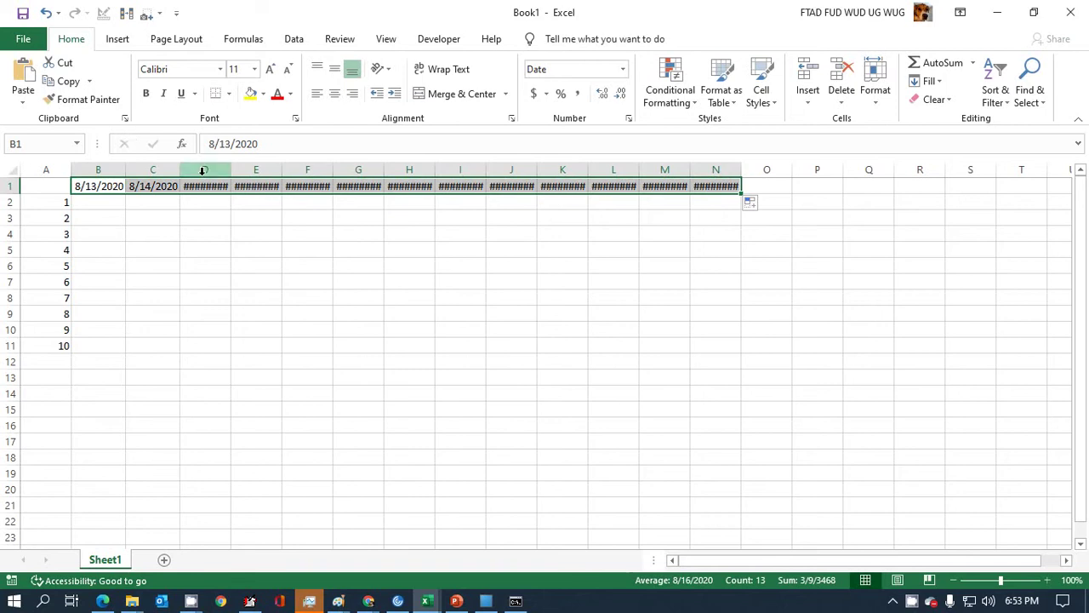
drag(204, 169, 733, 170)
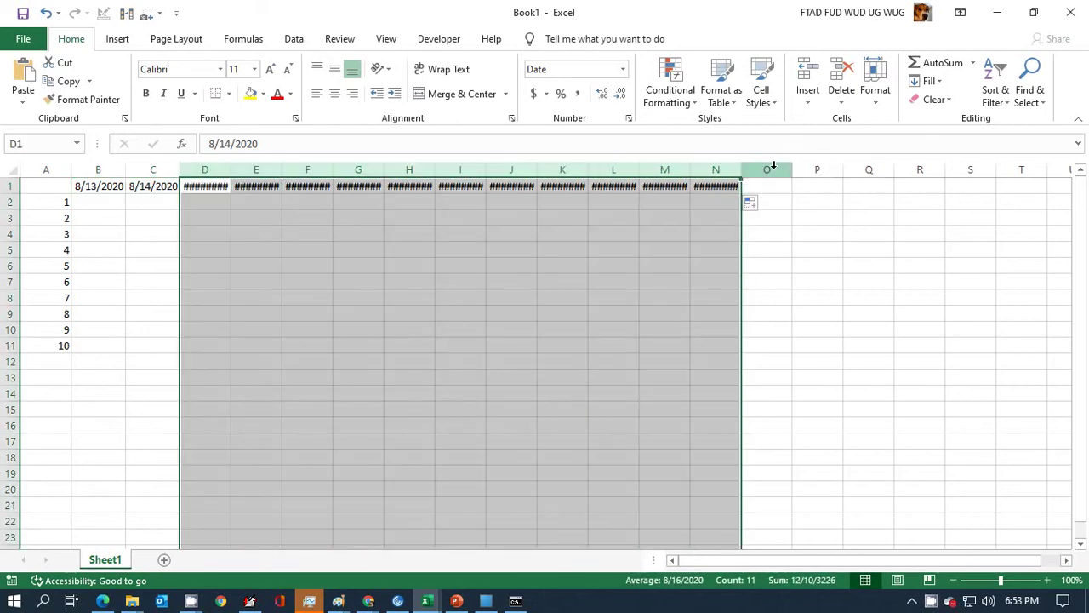
double_click(744, 169)
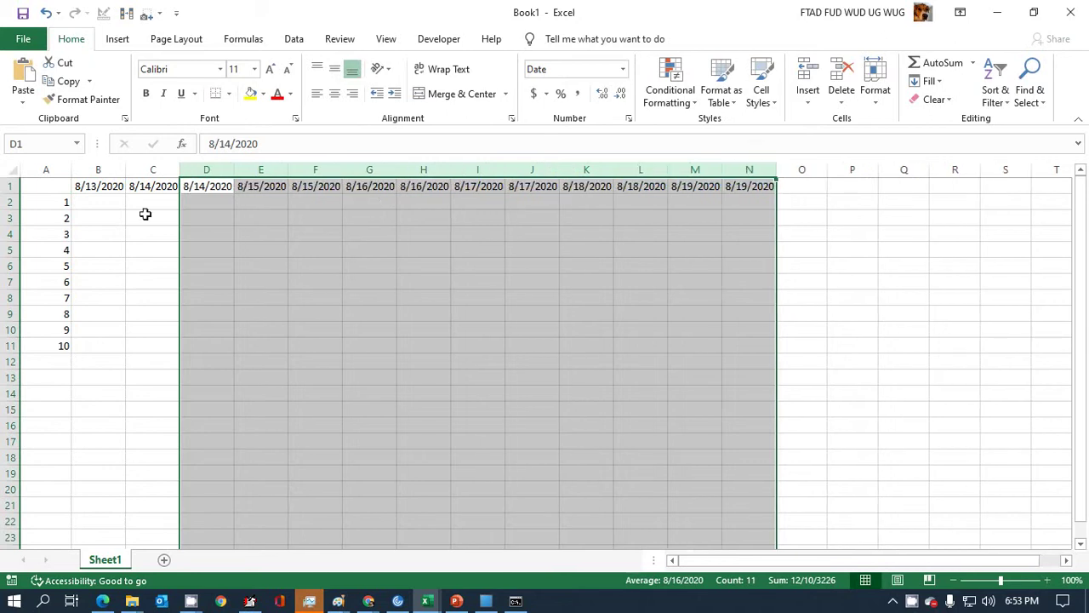
- Insert a blank row between the date row and the row numbered 1
click(112, 214)
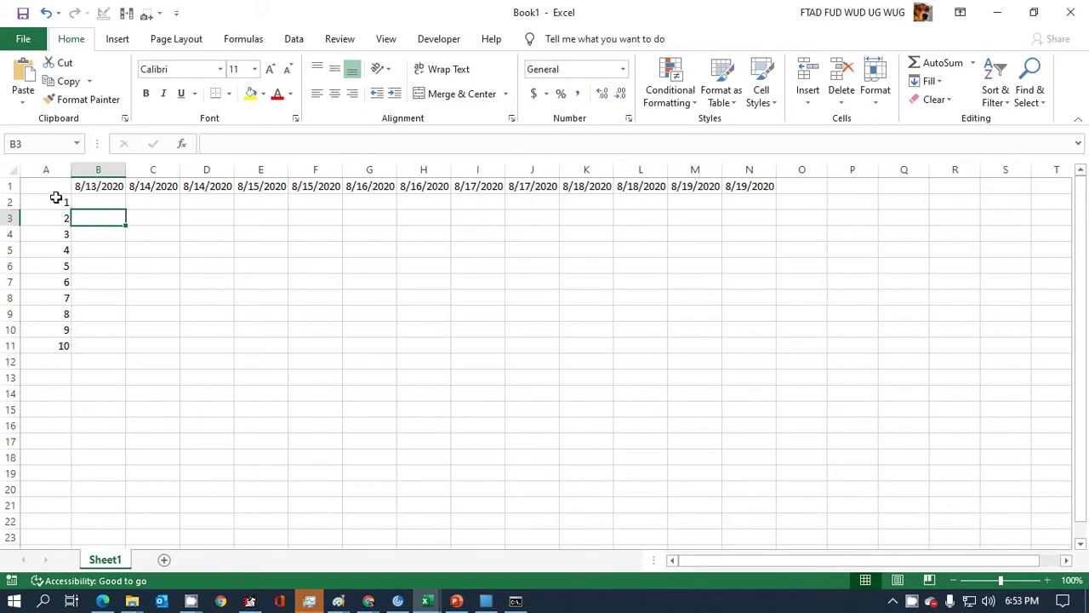
click(9, 202)
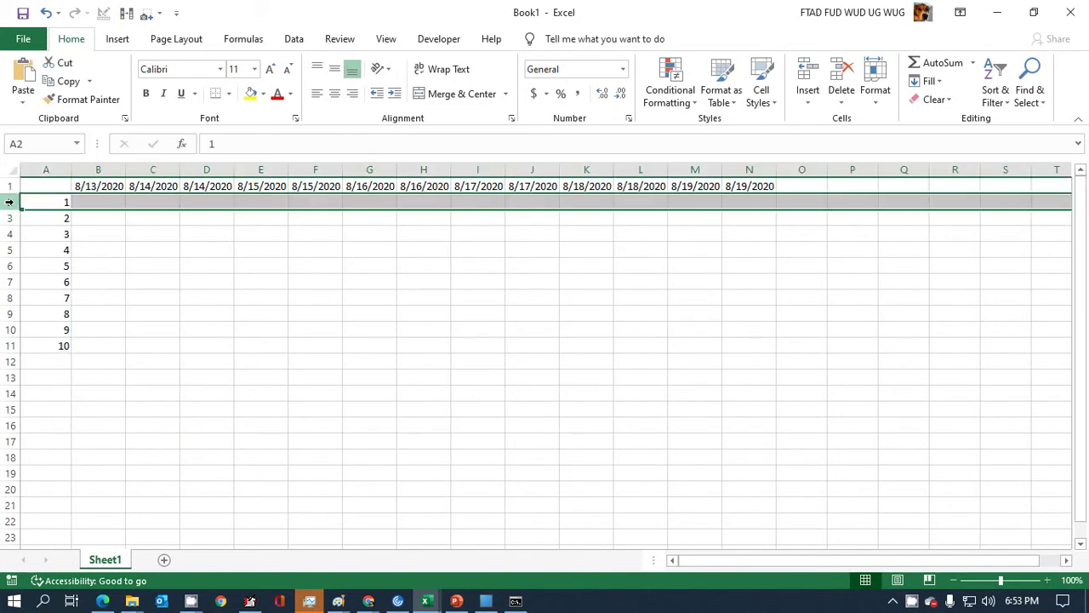
key(super+i)
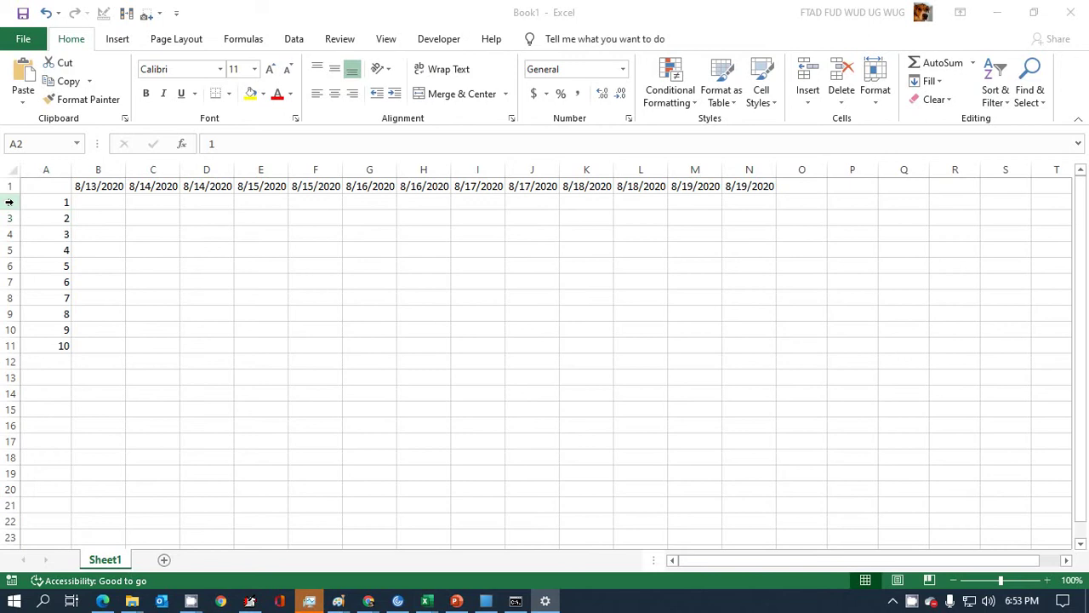
key(super+r)
click(133, 554)
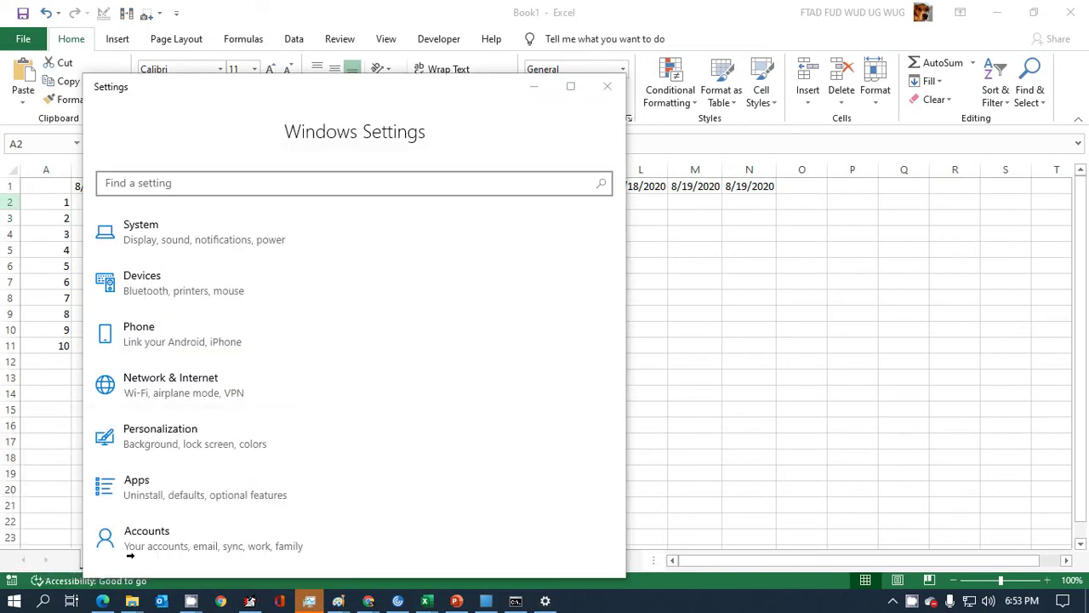
click(606, 86)
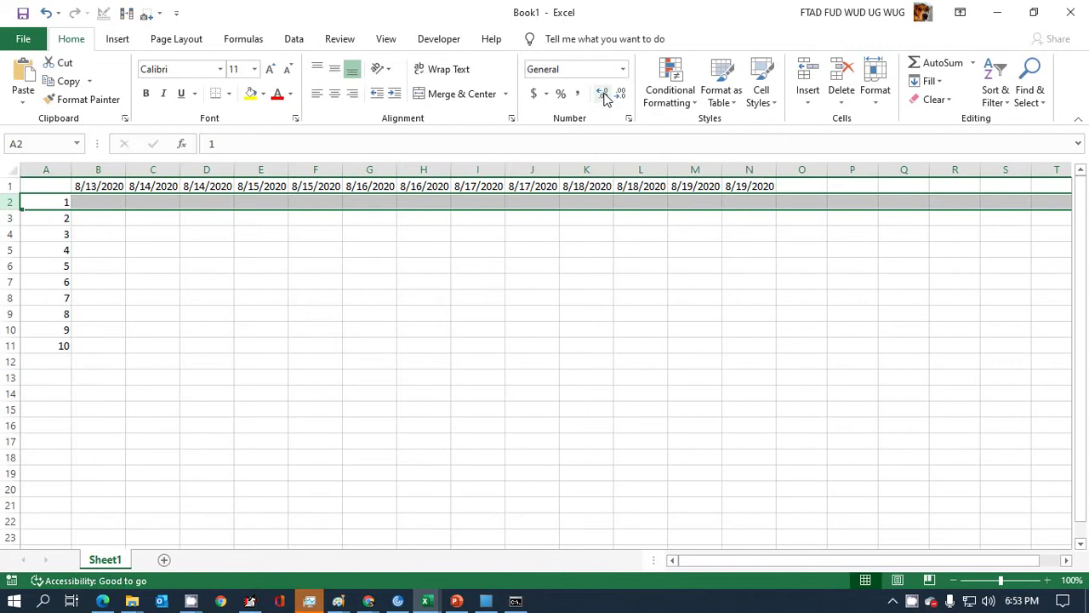
key(ctrl+shift+plus)
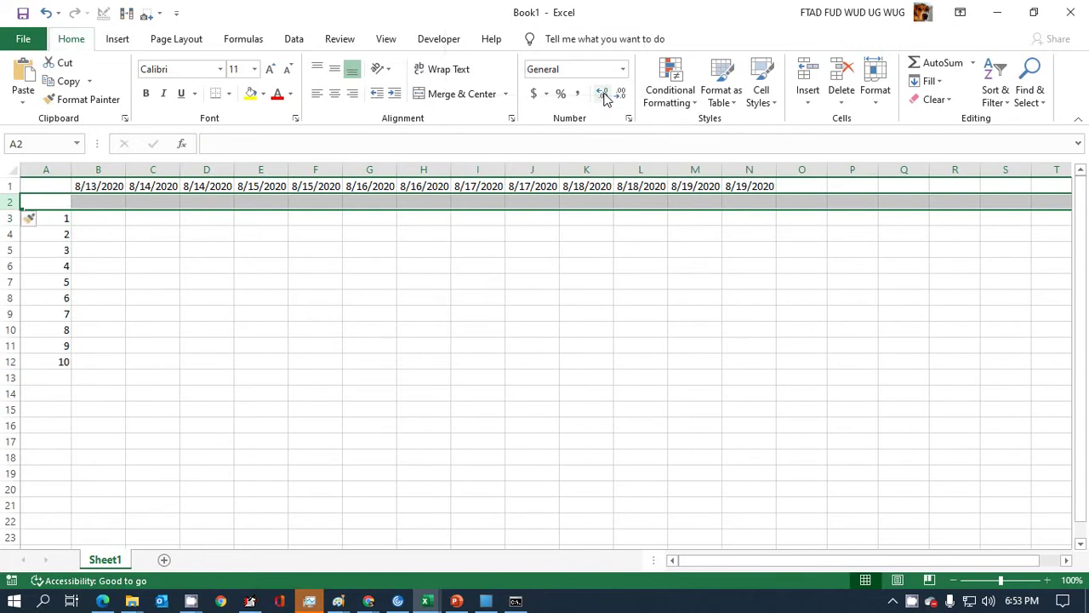
- Build a COUNT formula in cell B2 over the range B3:B30
click(107, 204)
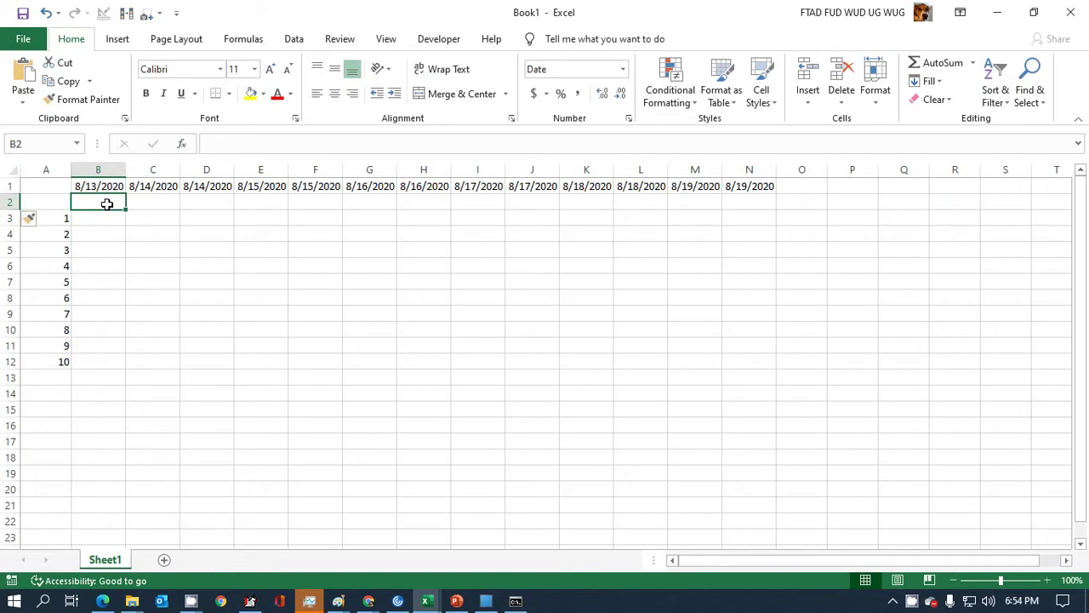
text(=)
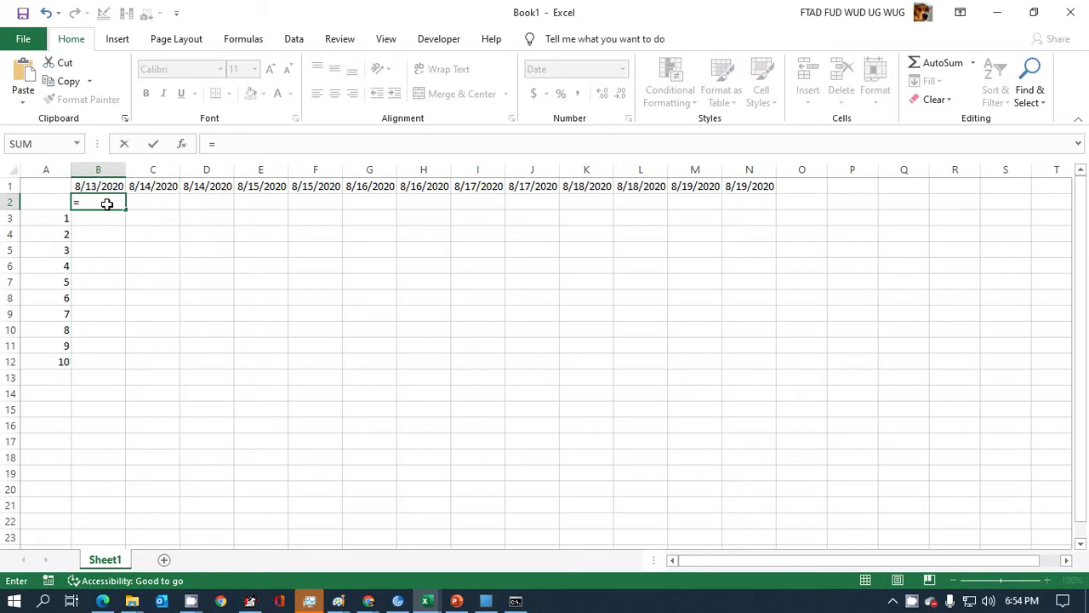
text(count)
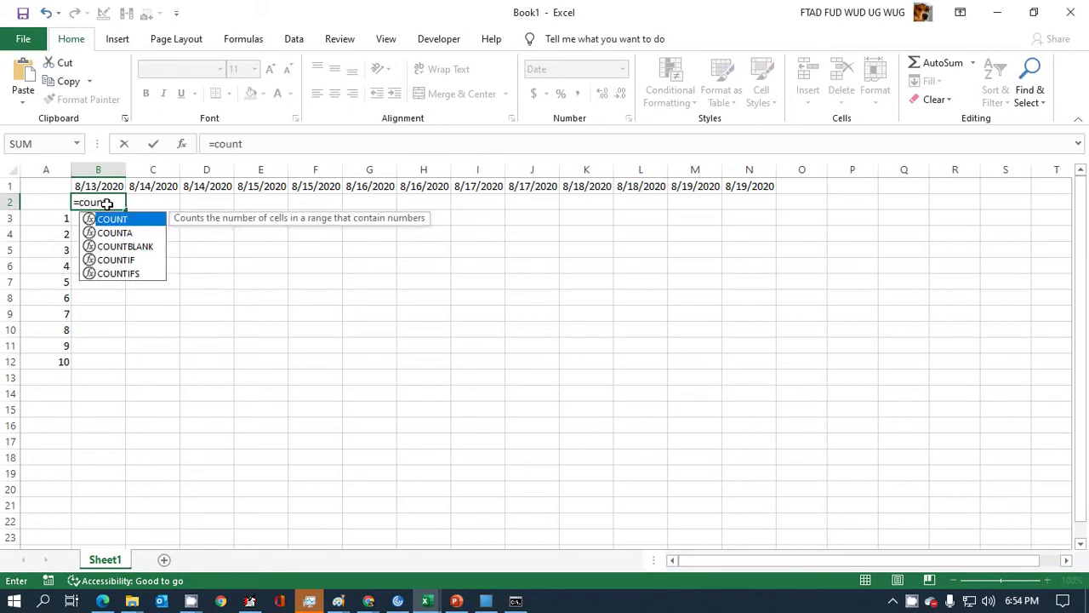
text(()
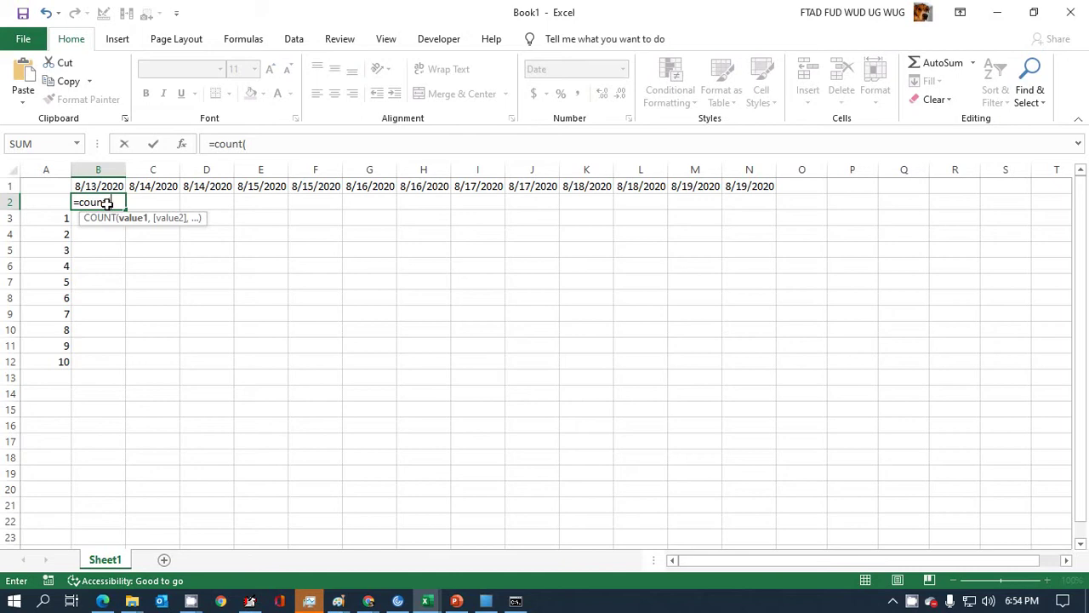
key(Down)
key(shift+Down)
key(shift+Down)
key(shift+Down)
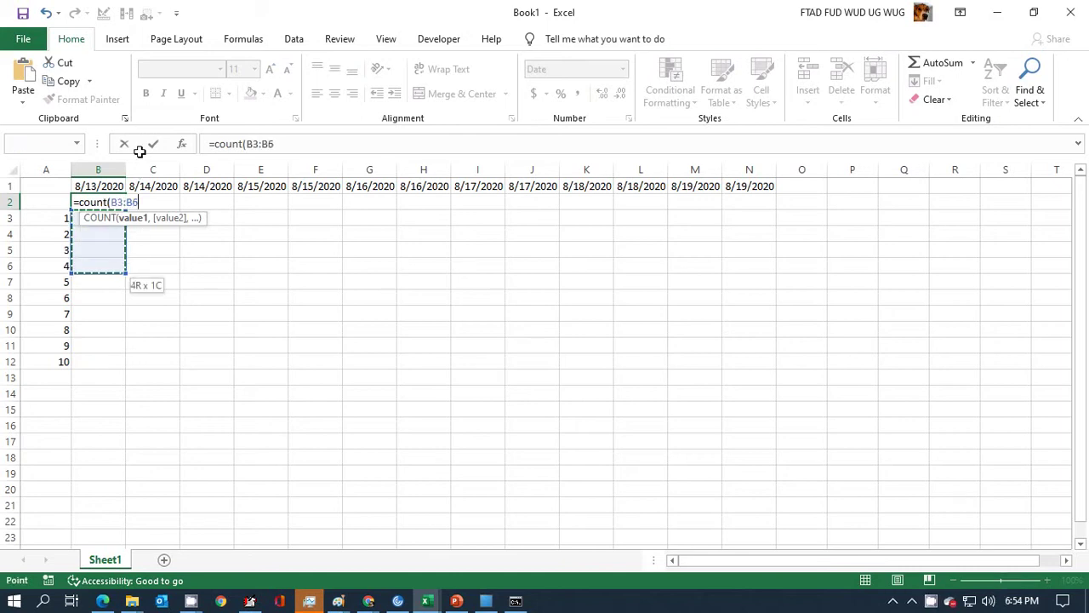
key(shift+Down)
key(shift+Down)
key(shift+Down)
key(shift+Down)
key(shift+Down)
key(shift+Down)
key(shift+Down)
key(shift+Down)
key(shift+Down)
key(shift+Down)
key(shift+Down)
key(shift+Down)
key(shift+Down)
key(shift+Down)
key(shift+Down)
key(shift+Down)
key(shift+Down)
key(shift+Down)
key(shift+Down)
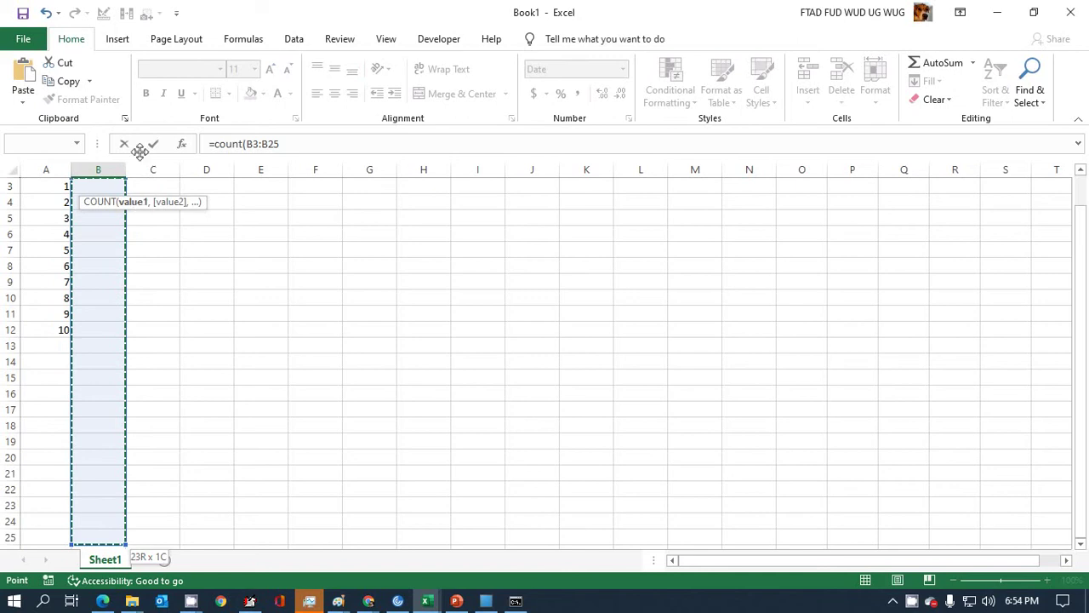
key(shift+Down)
key(shift+Down)
key(shift+Down)
key(shift+Down)
key(shift+Down)
text())
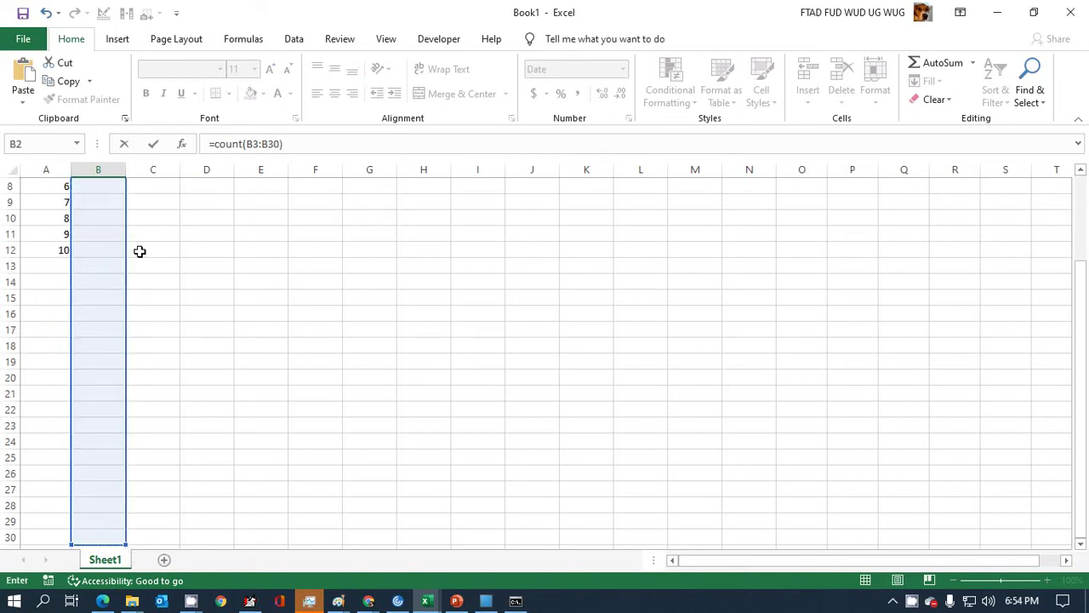
- Append & " ways to improve your creativity" to the COUNT formula in B2 and commit it
text( & " ways to)
click(403, 150)
text(improve y)
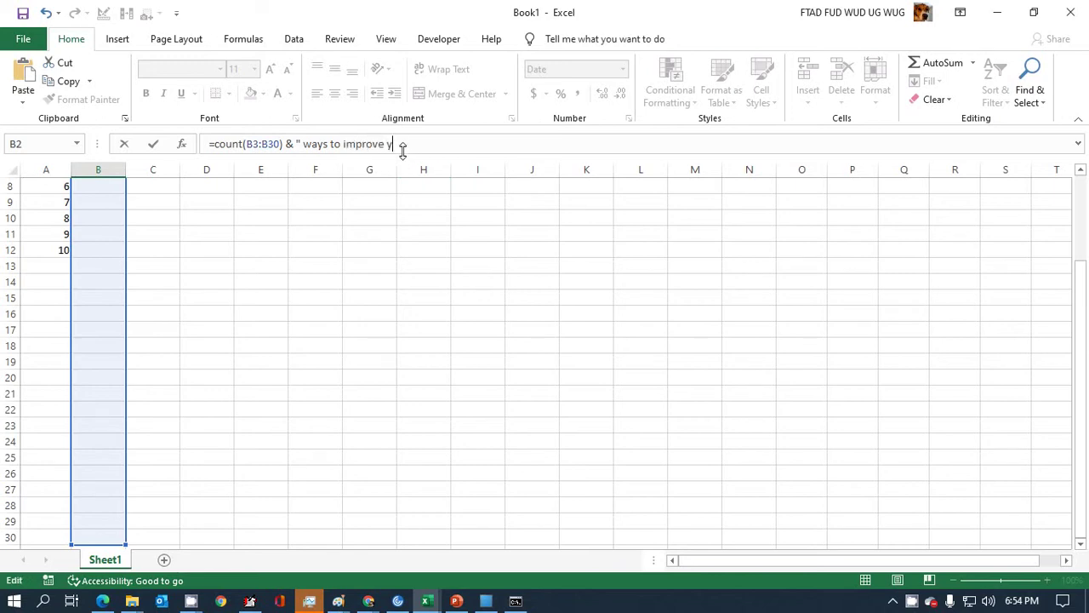
text(our creativity")
key(Return)
- Freeze the panes at cell B3 so rows 1 and 2 and column A stay visible when scrolling
key(Up)
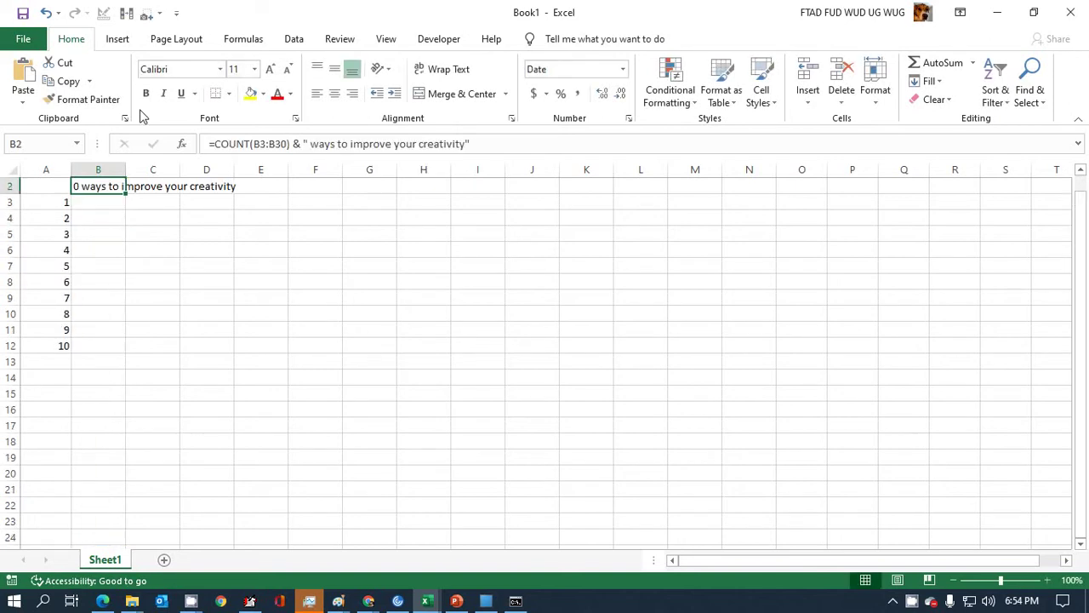
key(Down)
key(Up)
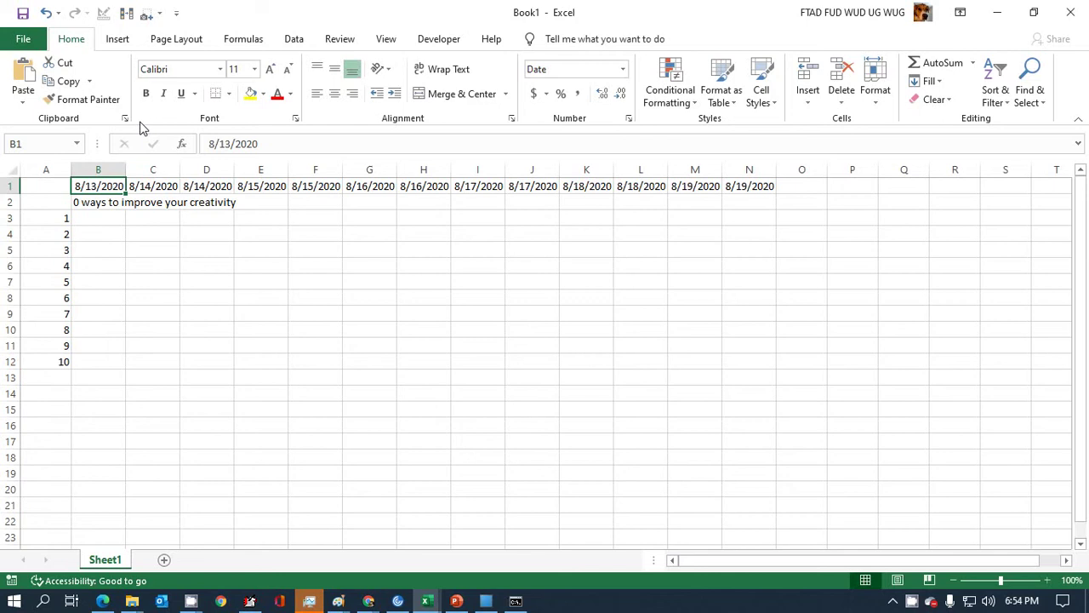
key(Down)
key(Down)
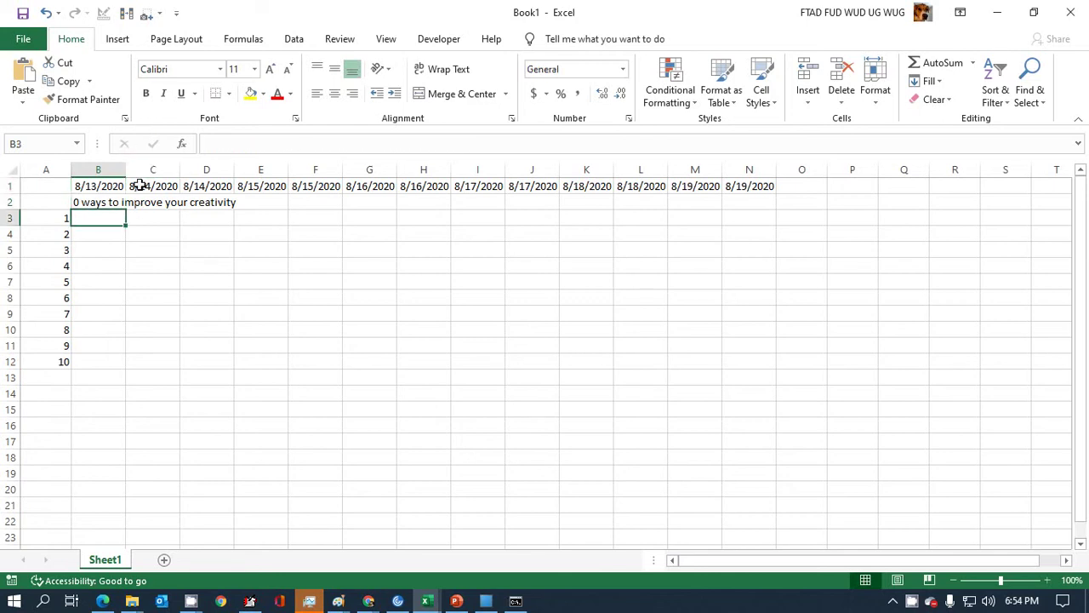
click(374, 40)
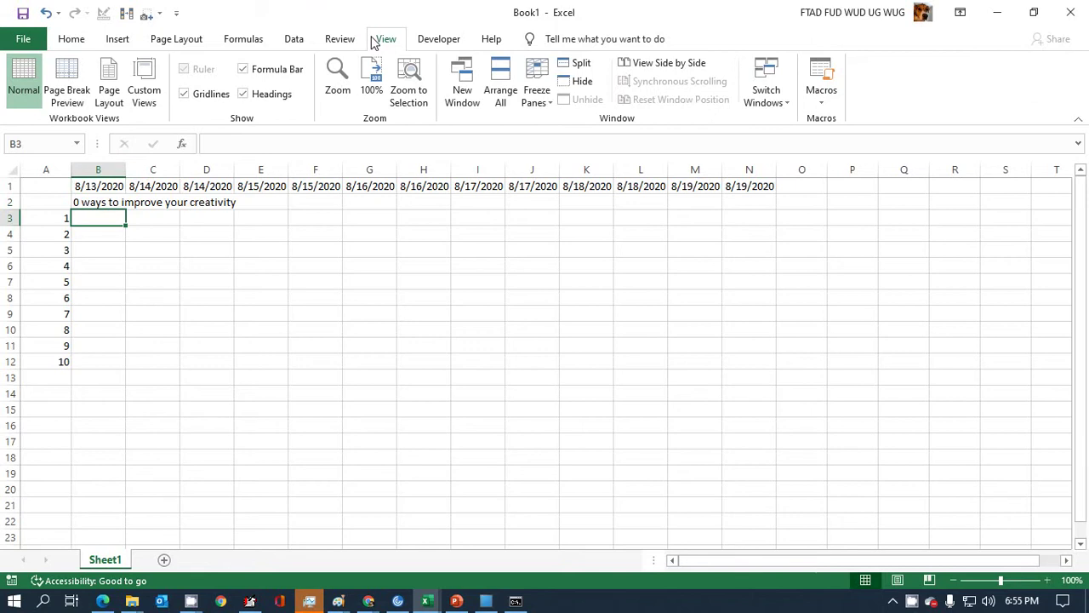
click(549, 96)
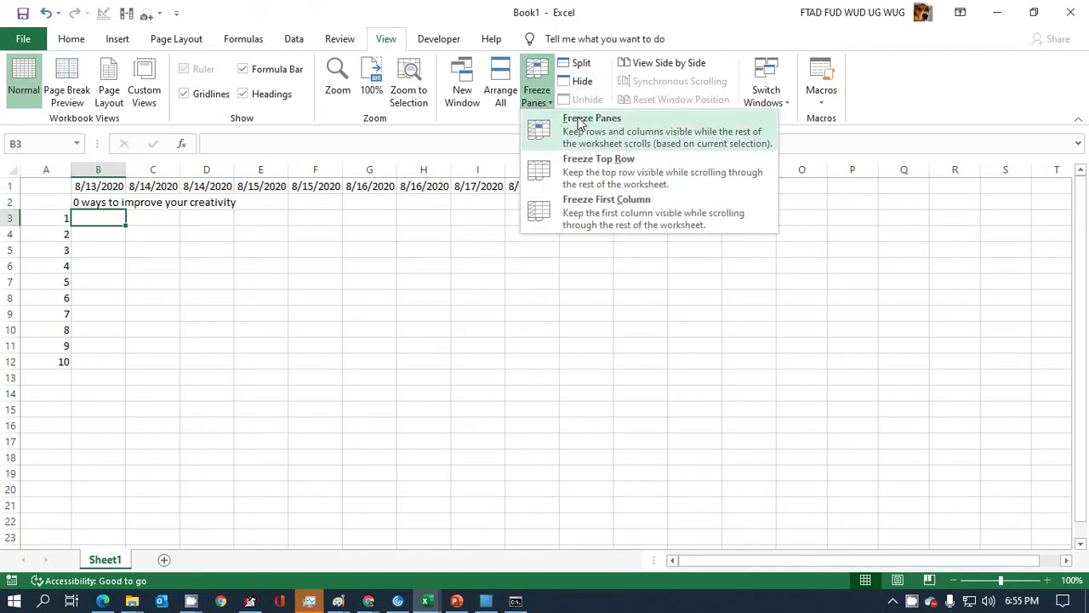
click(581, 122)
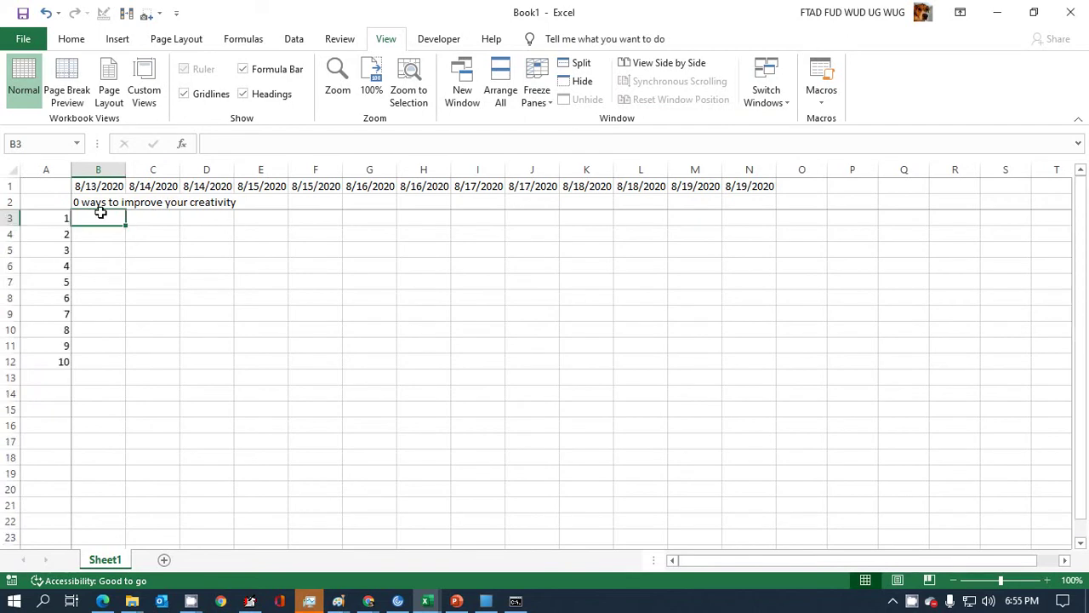
- Auto-fit the width of column B and center row 1 both vertically and horizontally
double_click(130, 169)
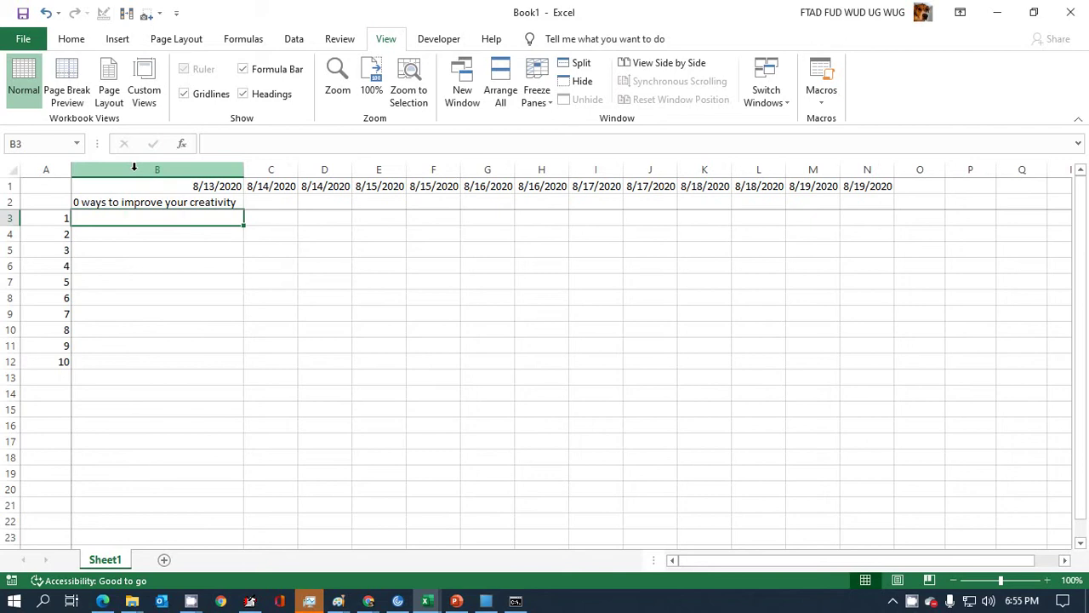
click(20, 186)
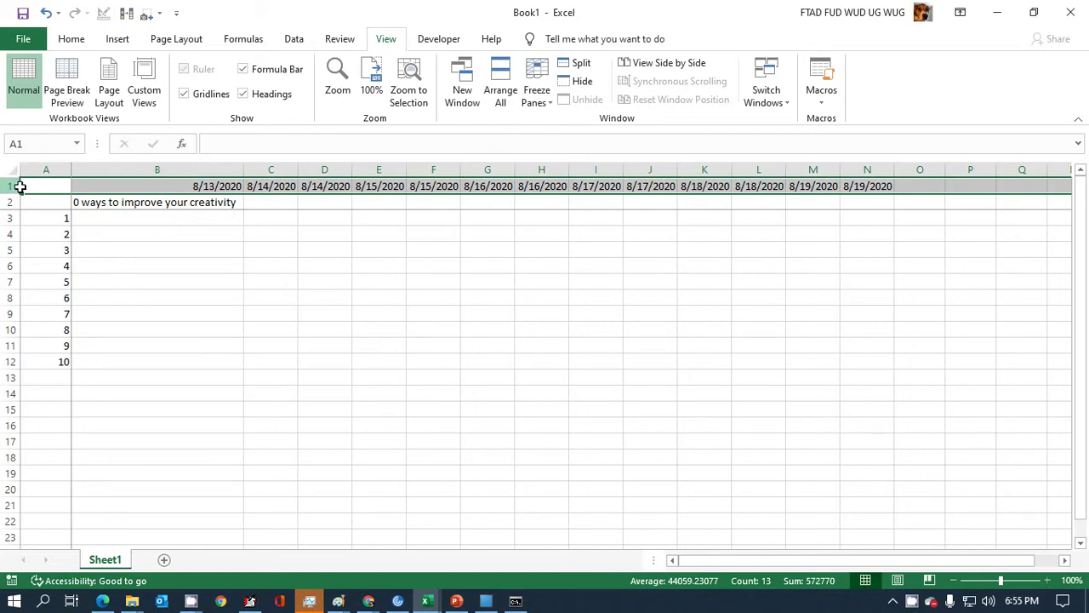
click(73, 44)
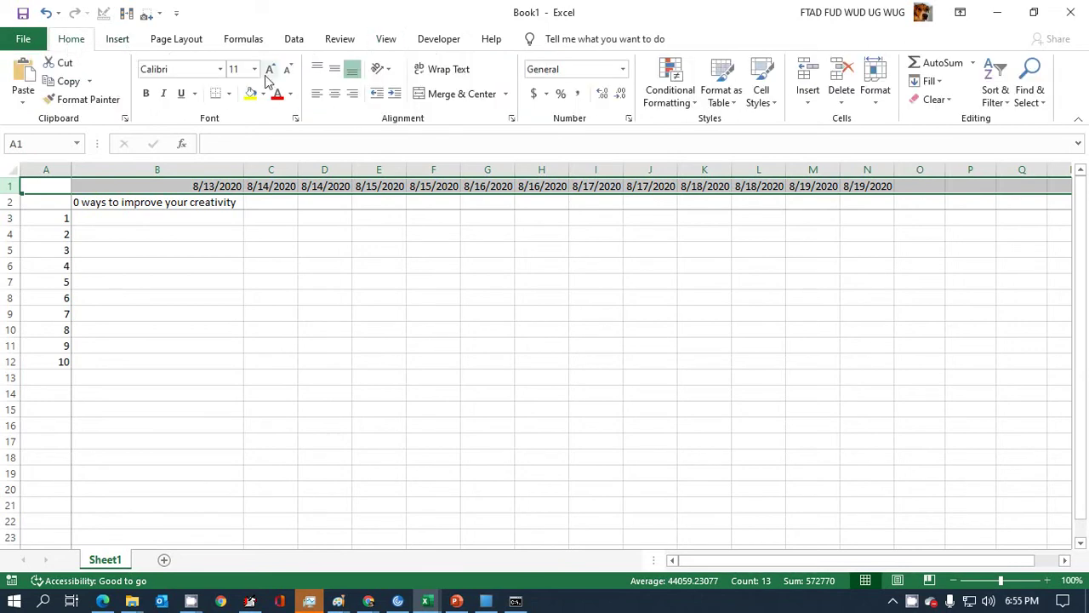
click(338, 75)
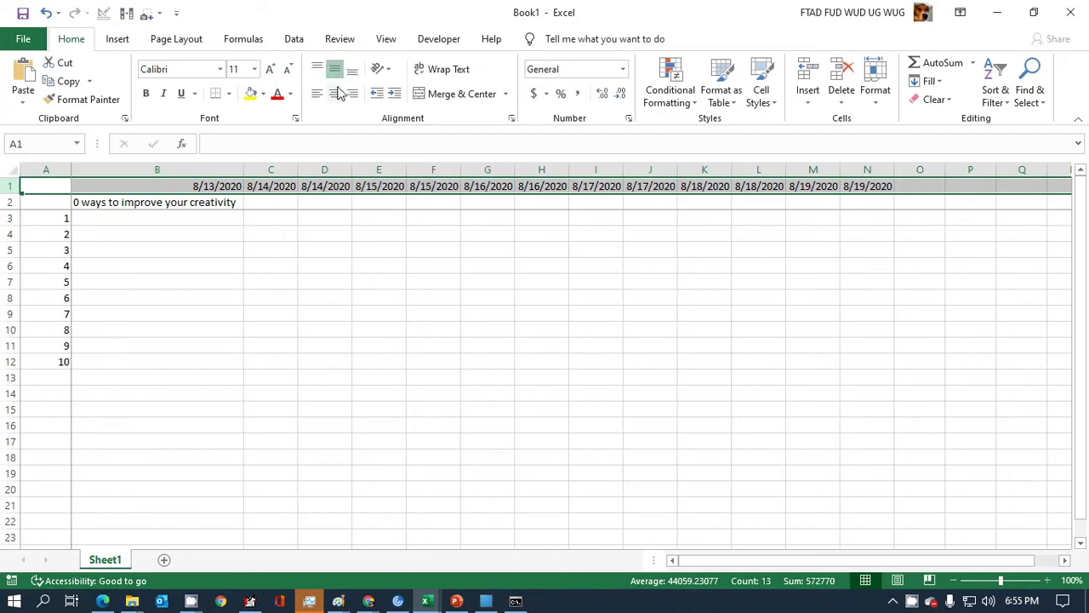
click(336, 91)
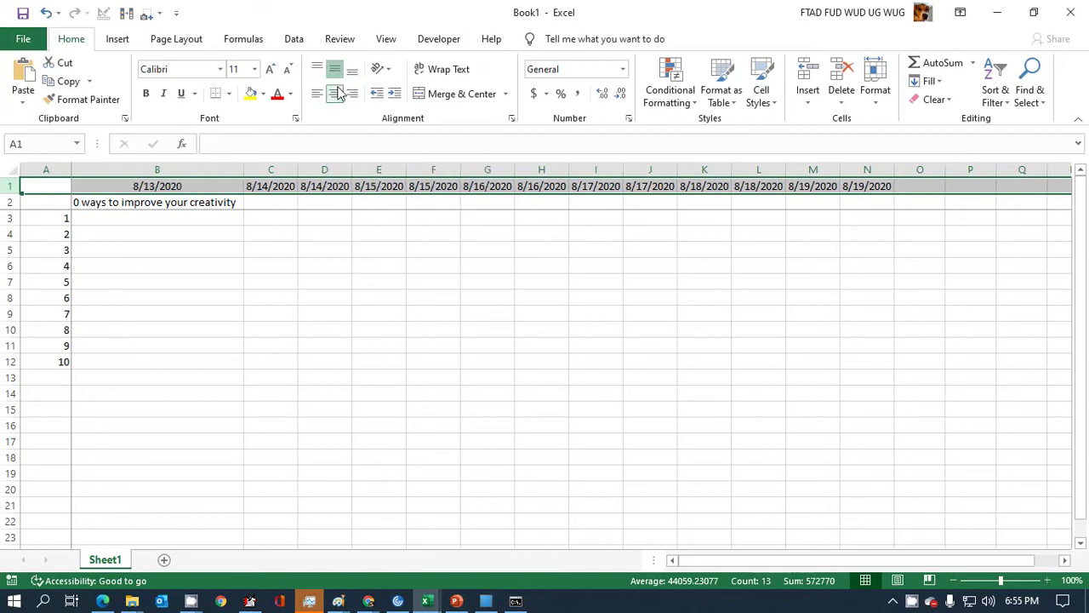
- Enter "Do James Altucher's Idea muscle exercise" in cell B3 and widen column B to fit the text
click(215, 204)
click(203, 220)
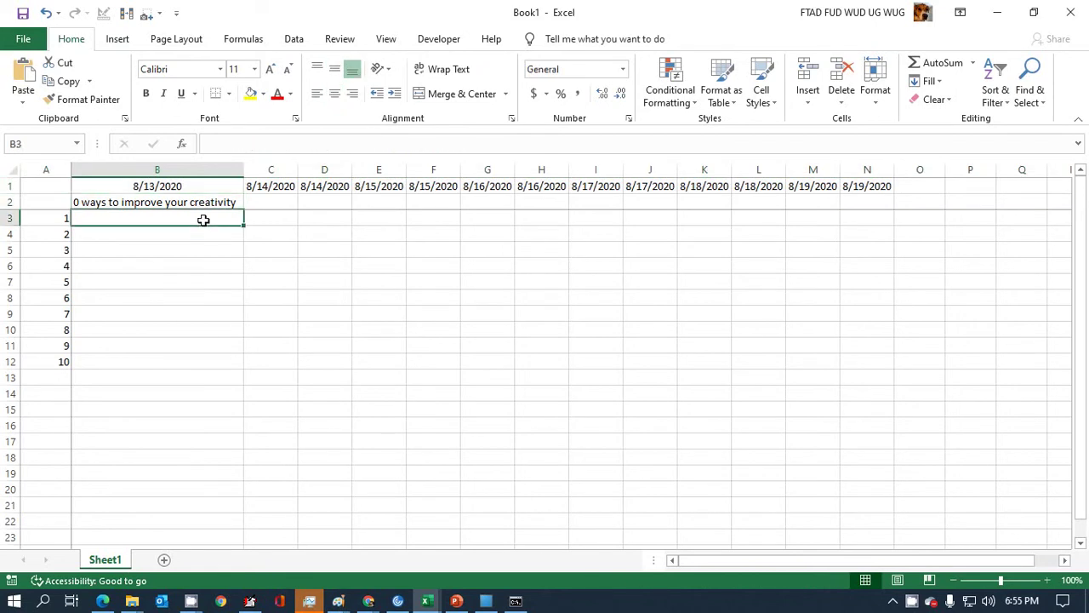
text(Do James)
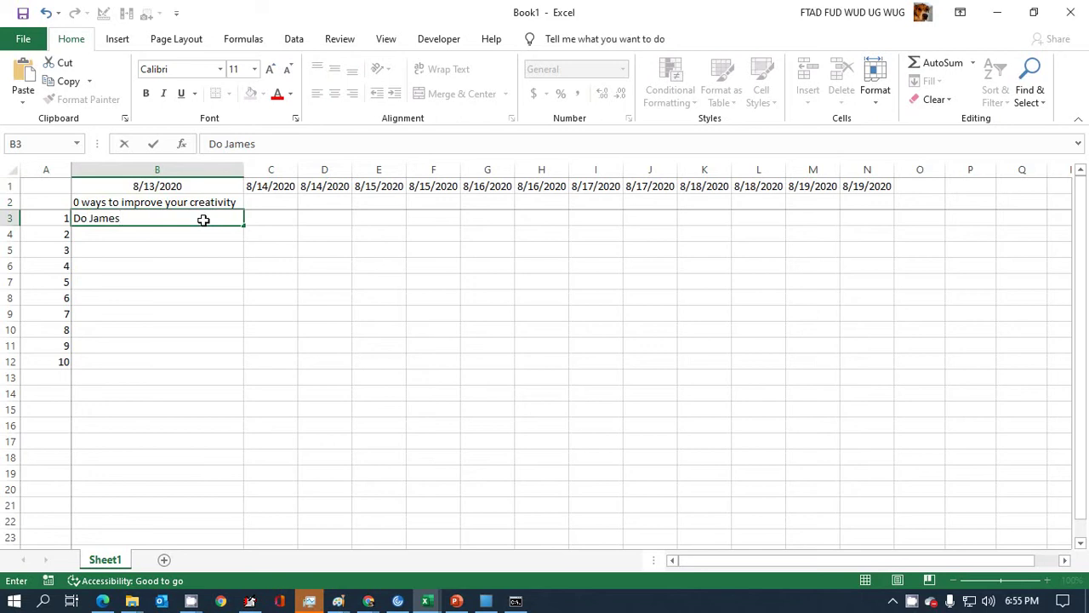
text( Altucher's Idea muscle)
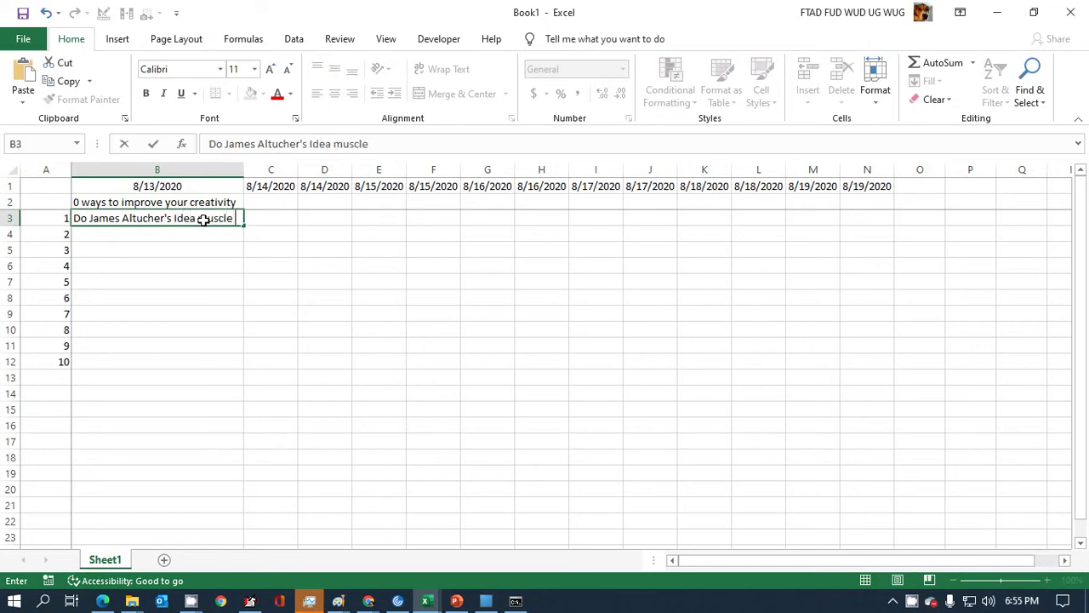
text(xce)
key(BackSpace)
key(BackSpace)
text(ercise)
key(Return)
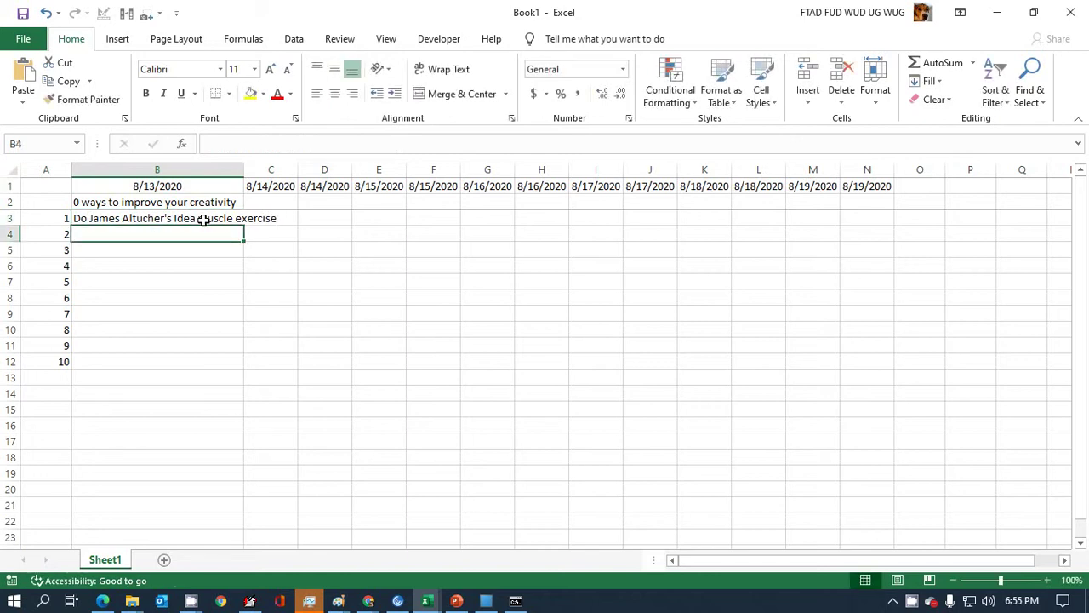
drag(243, 161, 286, 161)
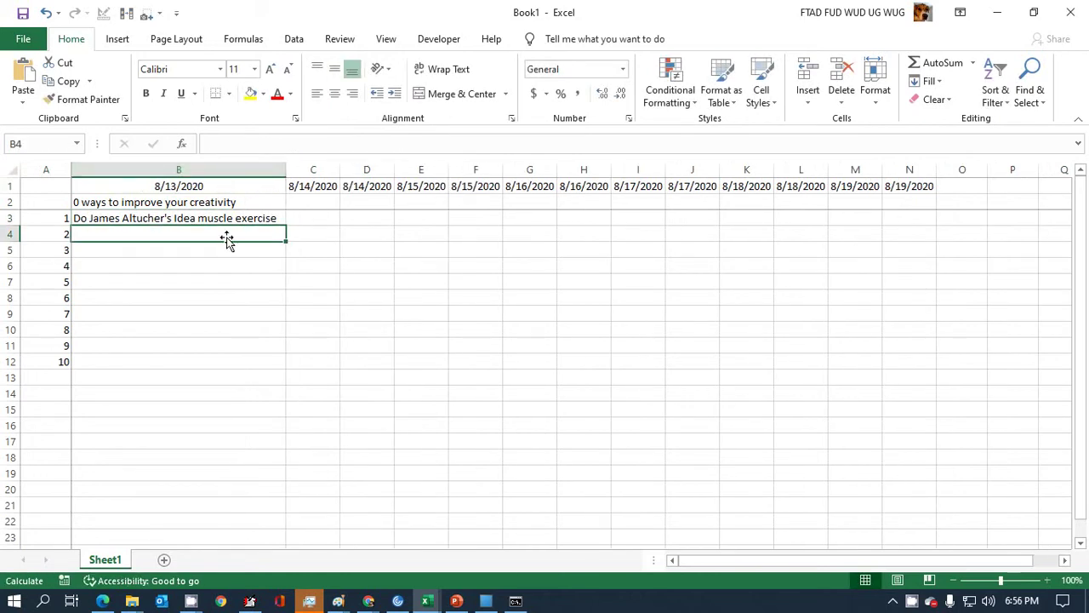
- Enter "Do James Altucher's Idea Sex exercise" in cell B4
text(Do)
key(BackSpace)
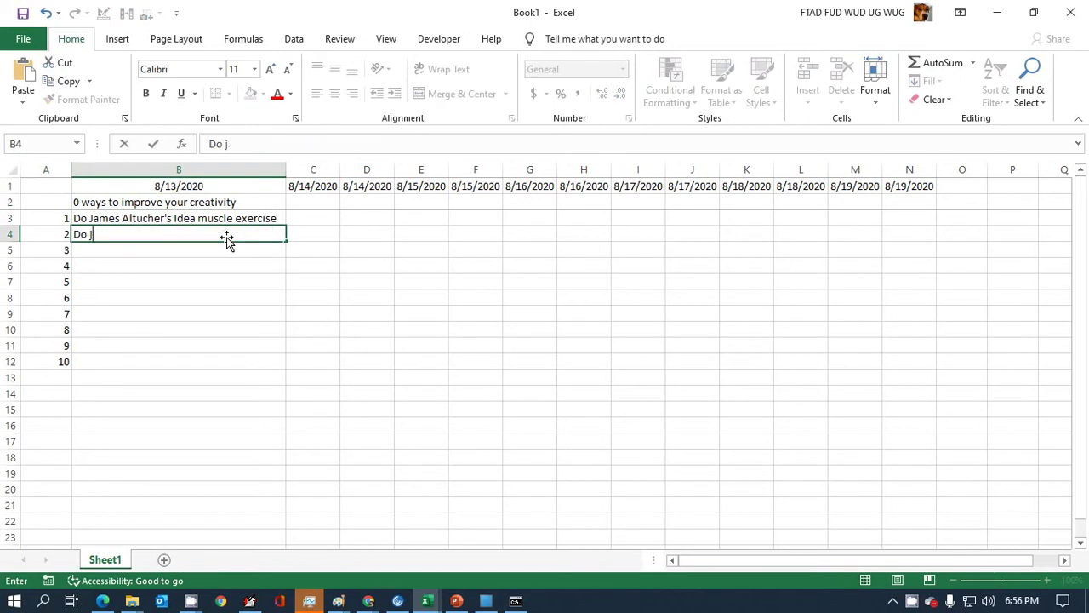
key(BackSpace)
text(James Altucher)
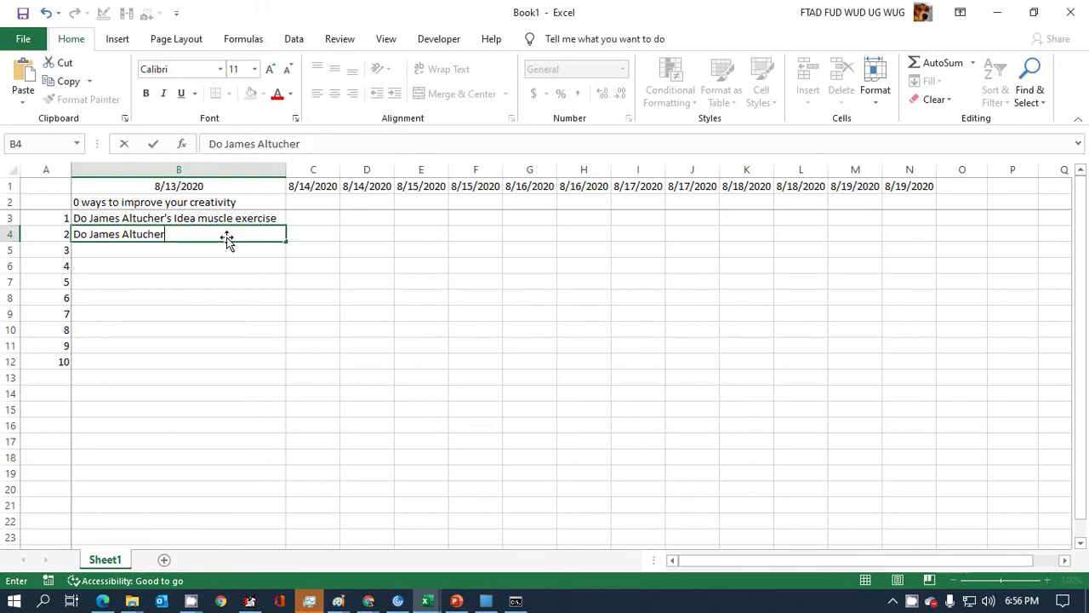
text(s's Idex)
key(BackSpace)
text(a Se)
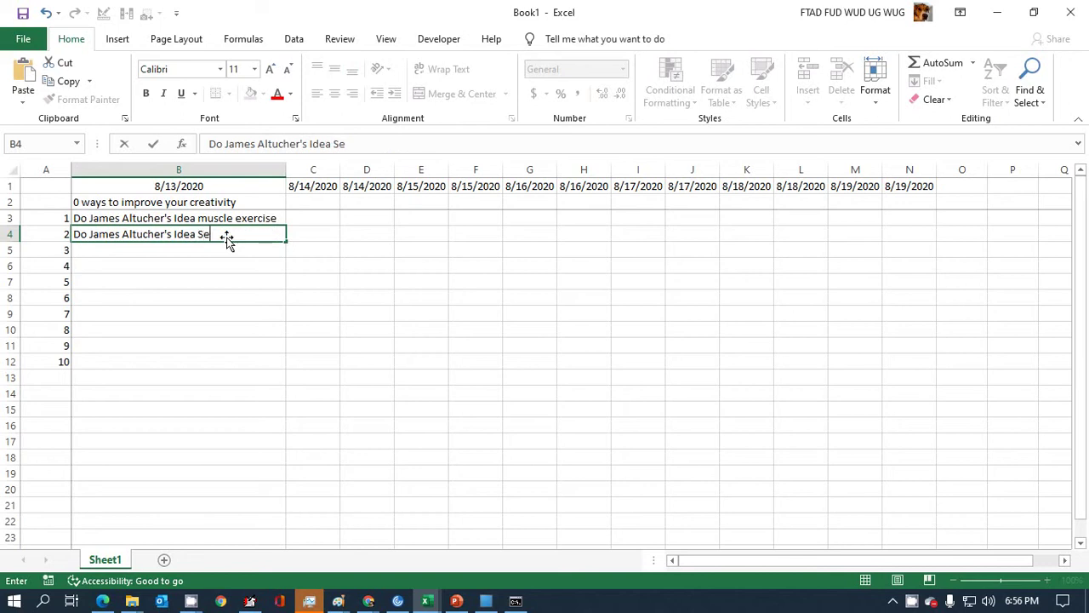
text(x exercise)
key(Return)
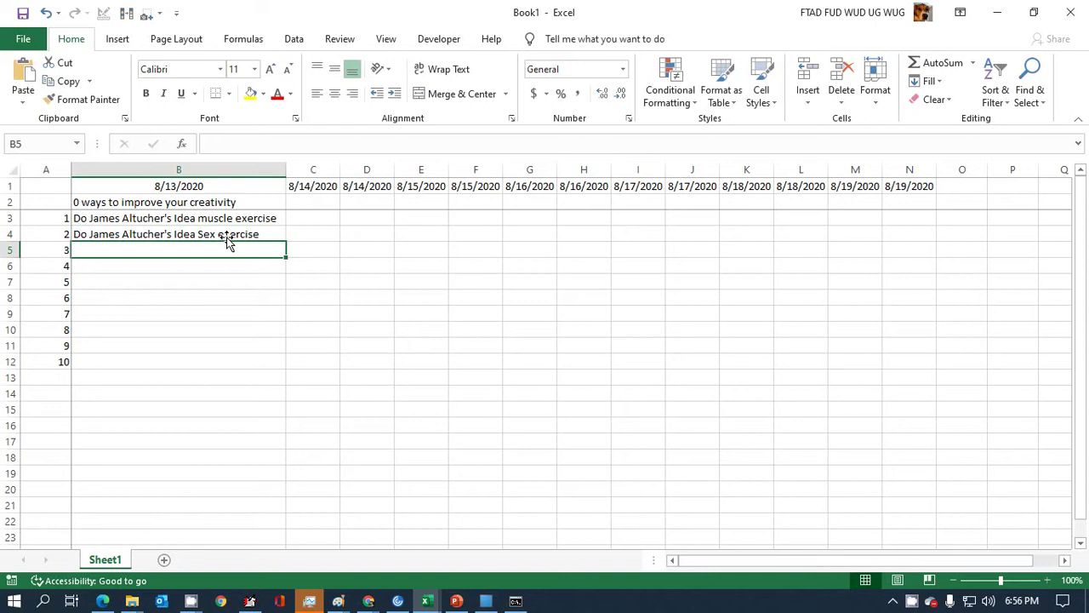
- Enter "Search google for how to be more creative" in cell B5
text(Search)
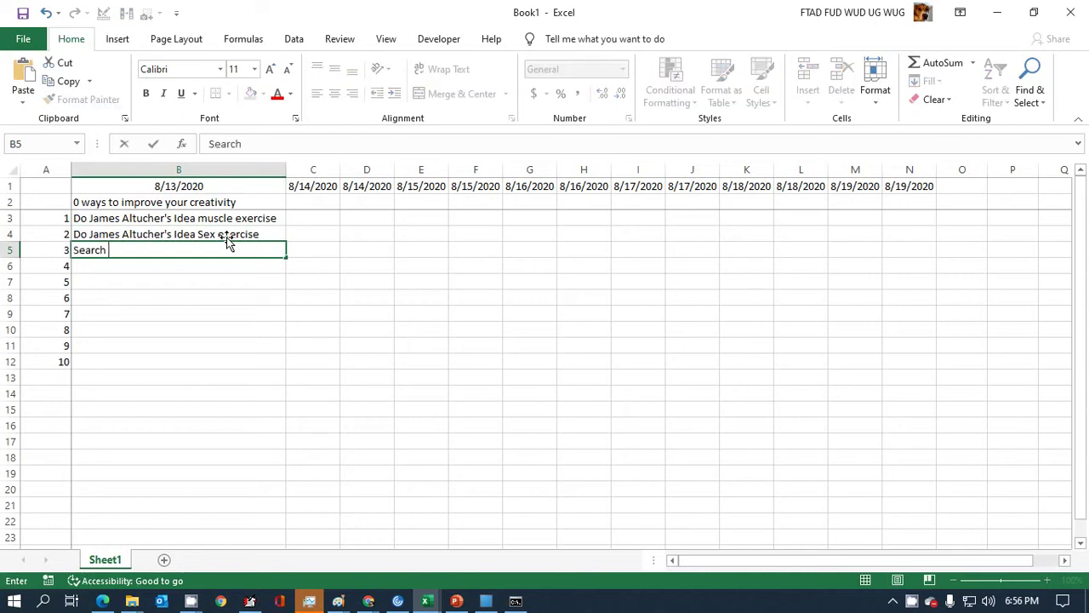
text( google of)
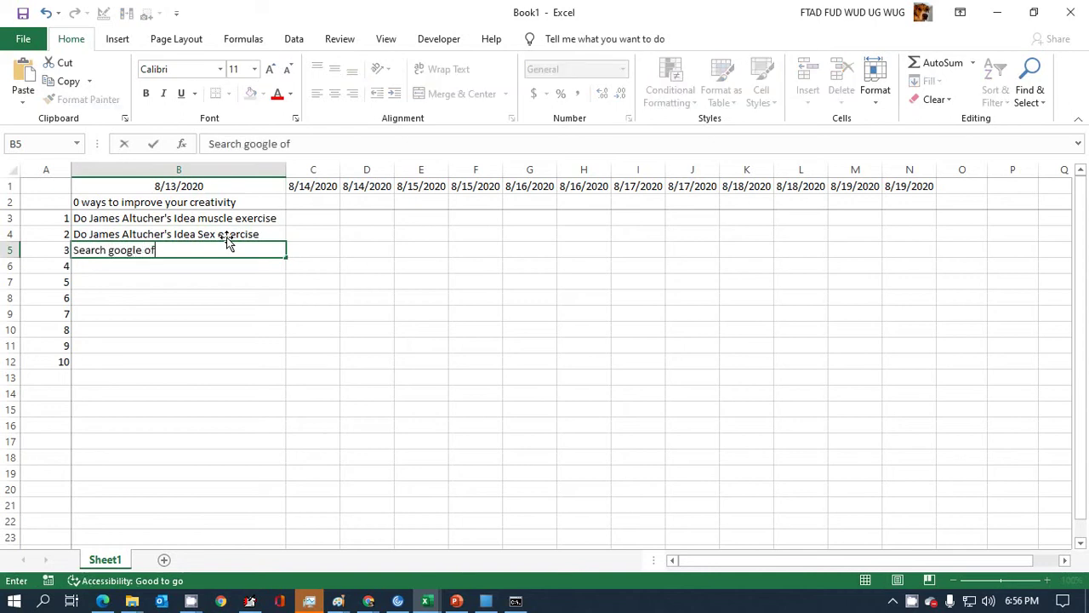
key(BackSpace)
key(BackSpace)
text(for how to be more cc)
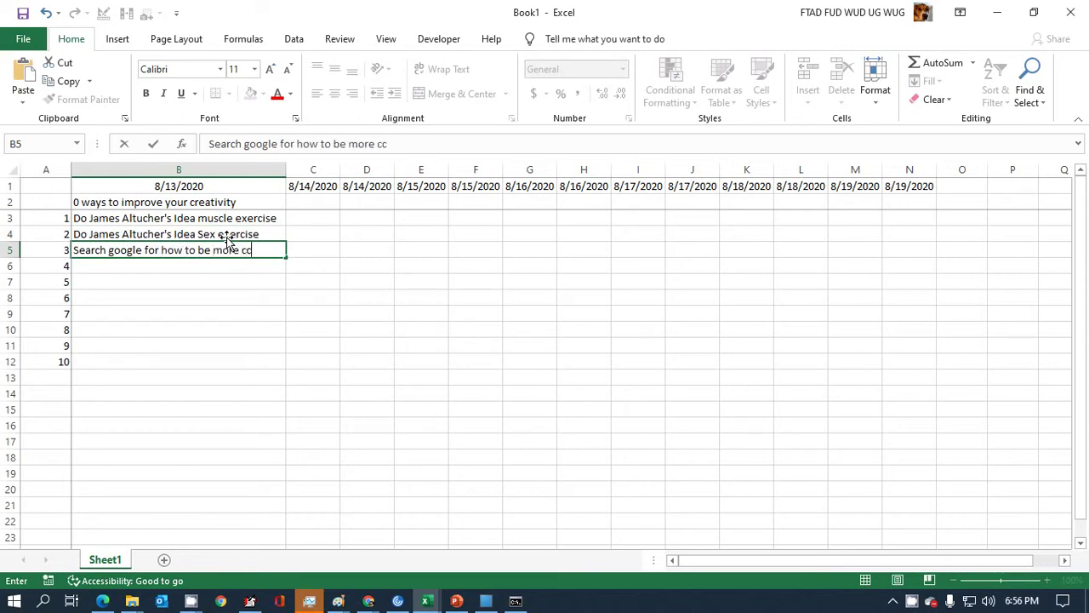
key(BackSpace)
text(reative)
key(Return)
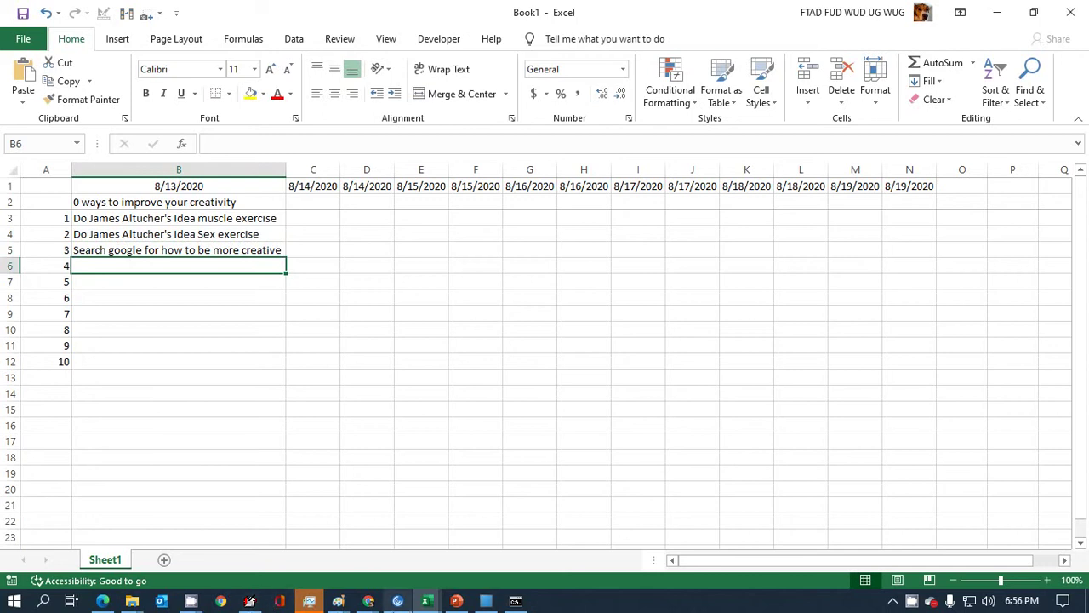
- Switch to Chrome, search Google for "how to be more creative" and copy the results address through oq=how+to+be+more+creative
mouse_move(368, 601)
click(430, 549)
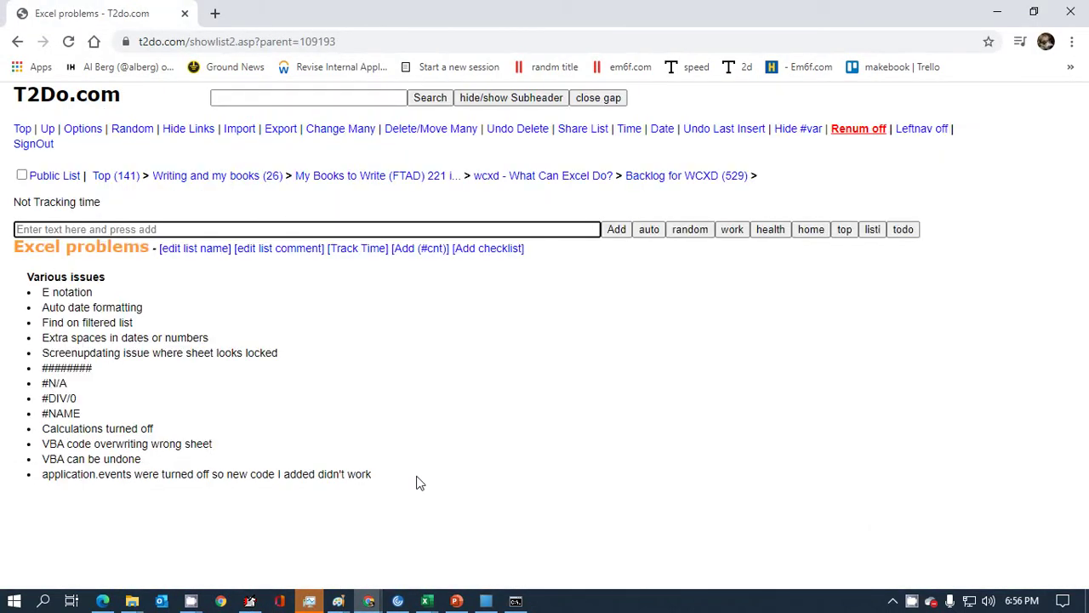
click(189, 41)
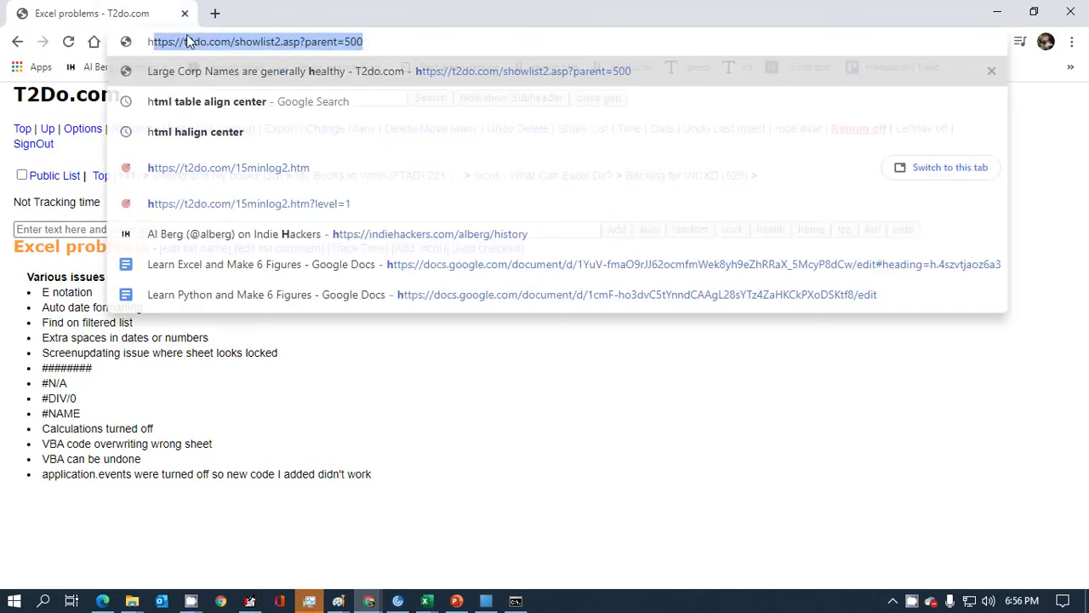
text(hot)
key(BackSpace)
text(w to be m)
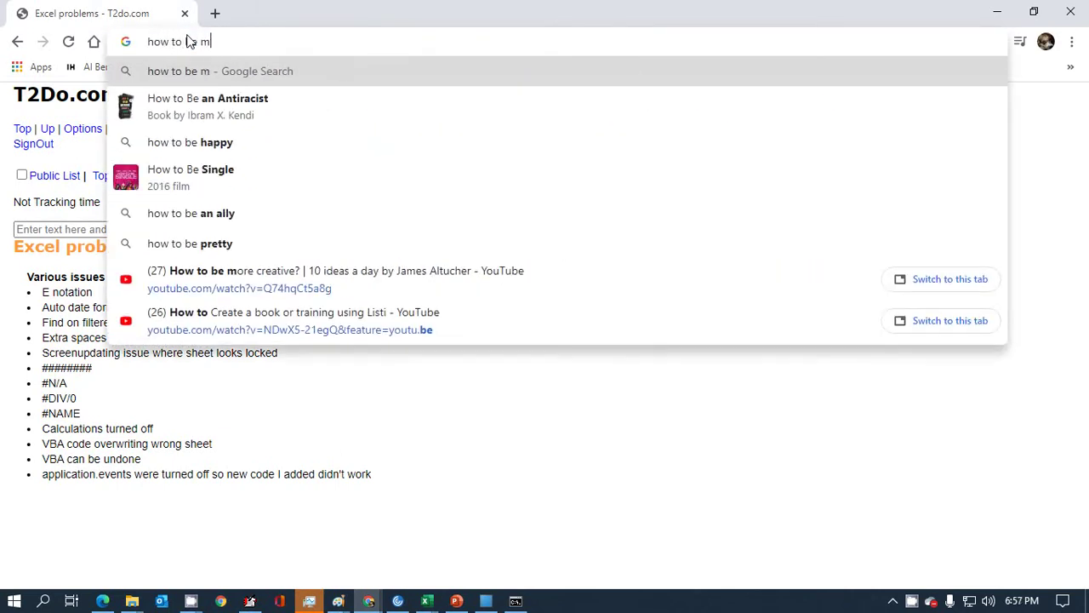
text(ore creative)
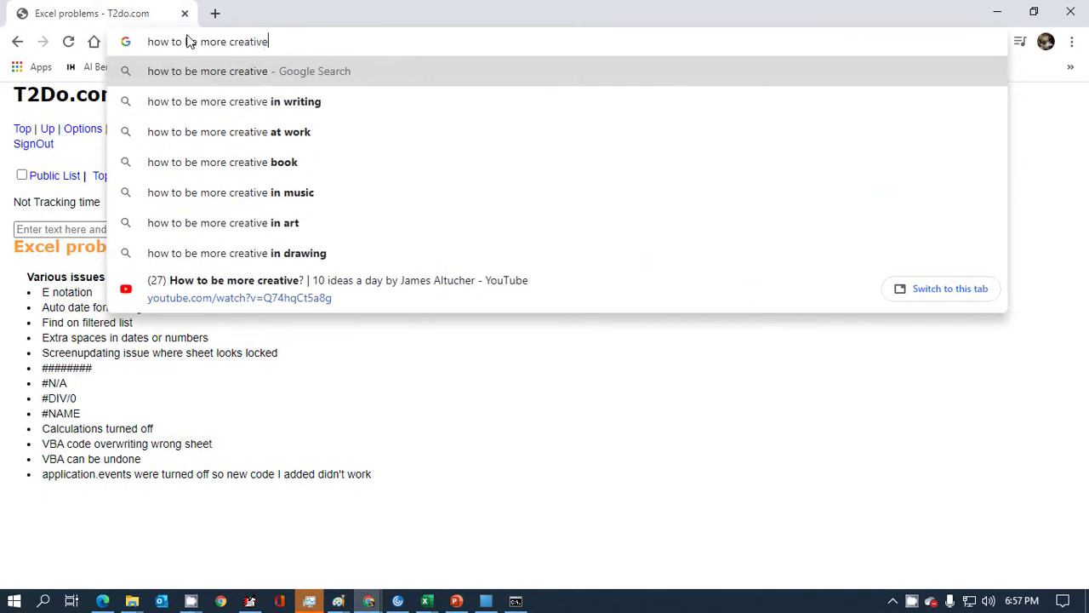
key(Return)
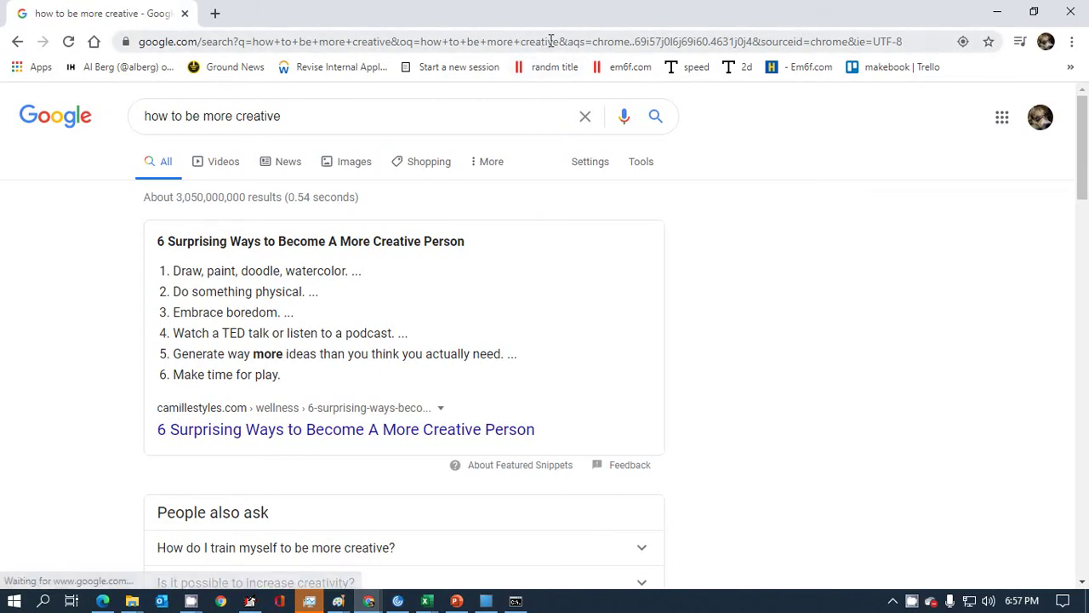
drag(559, 41, 49, 40)
key(ctrl+c)
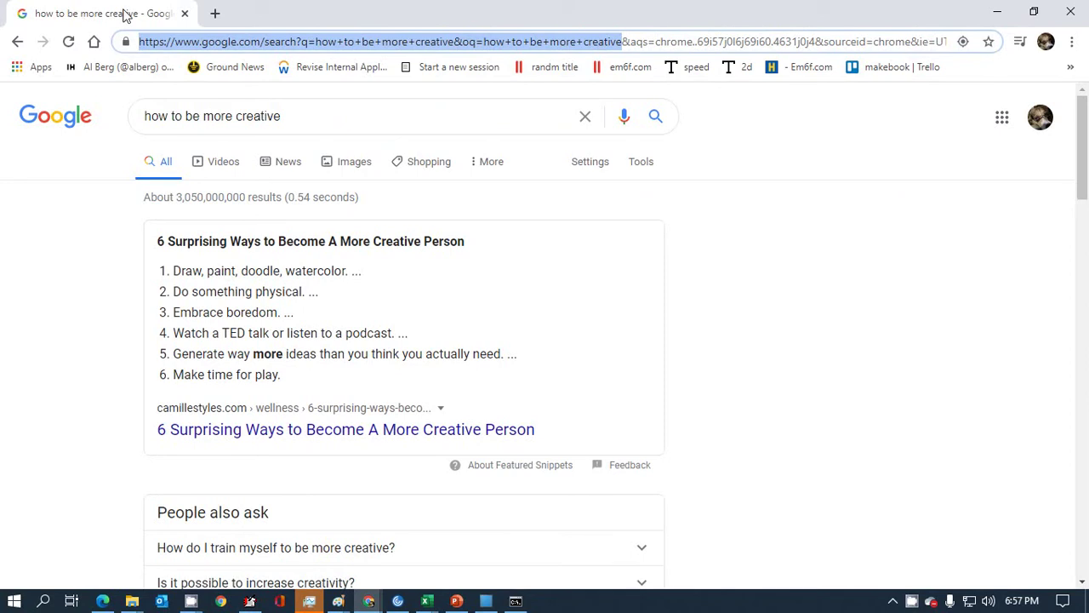
- Return to the Excel worksheet and hyperlink cell B5 to the copied Google search address, keeping its display text
click(997, 12)
click(214, 249)
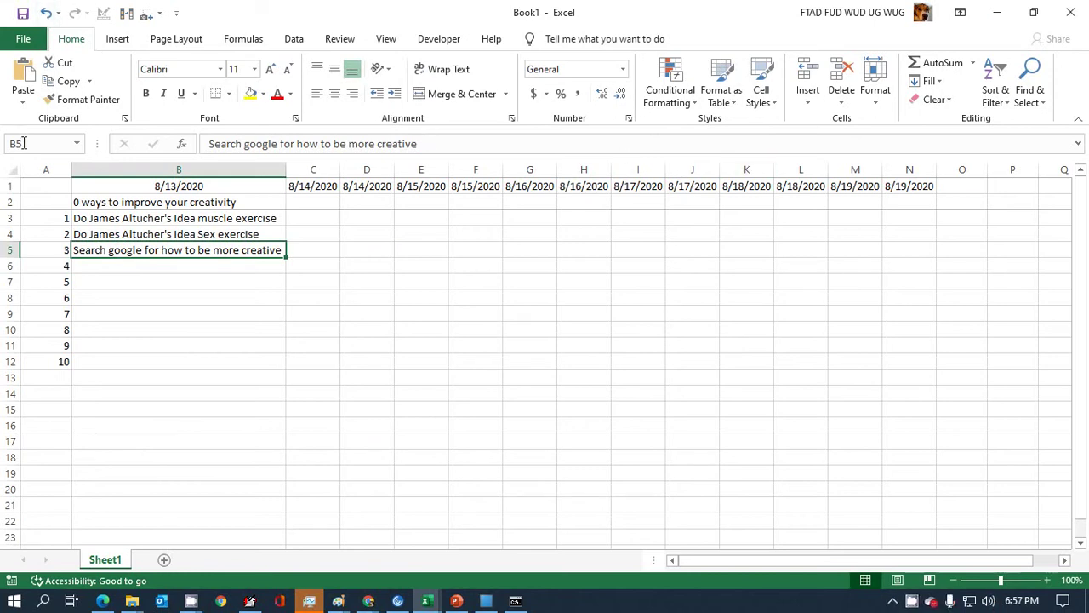
click(111, 41)
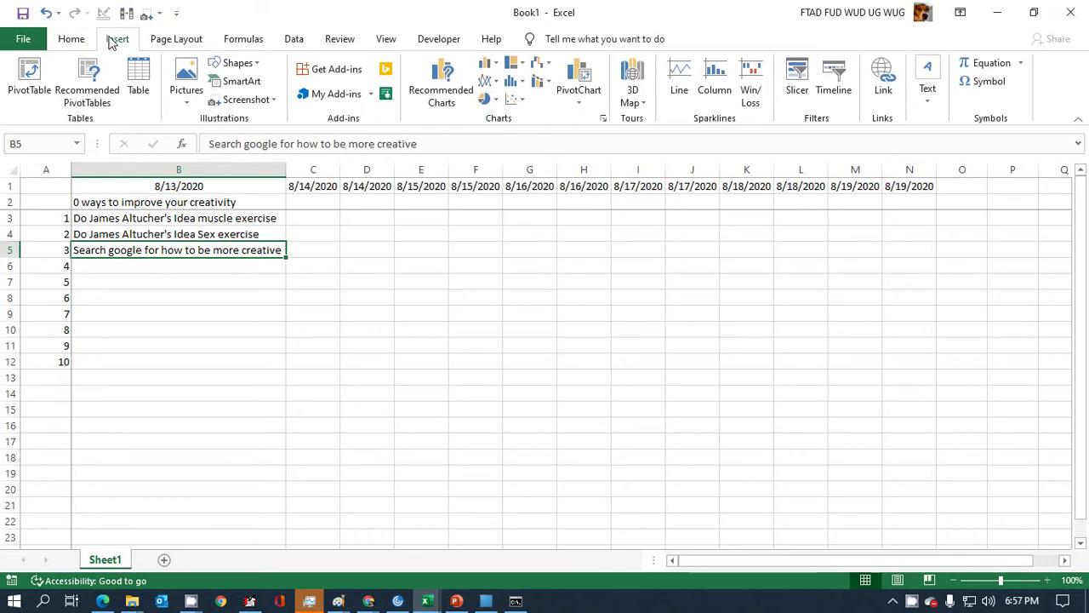
click(877, 72)
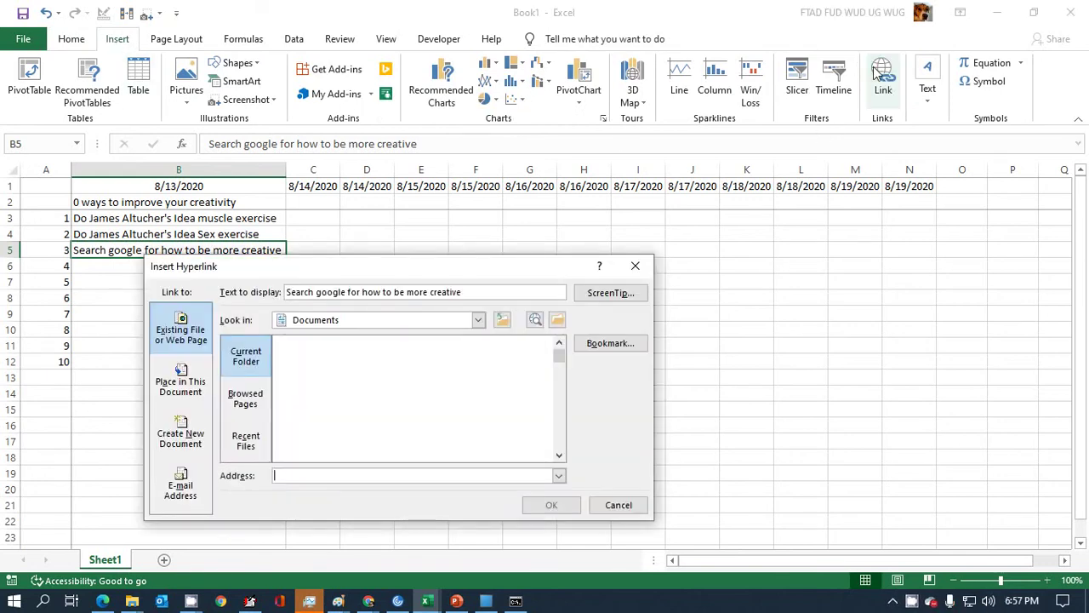
key(ctrl+v)
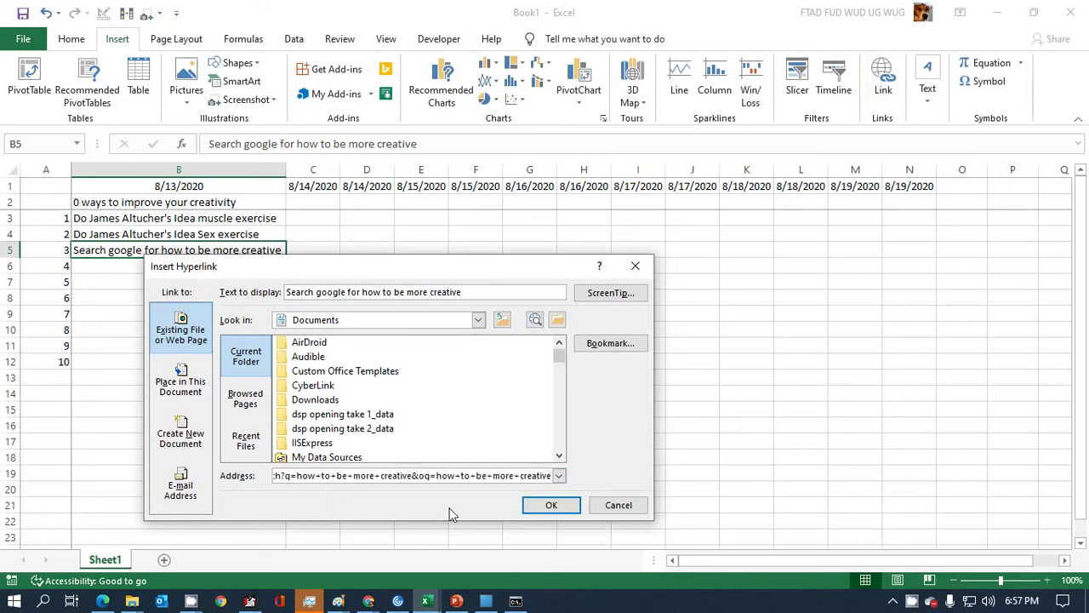
click(551, 505)
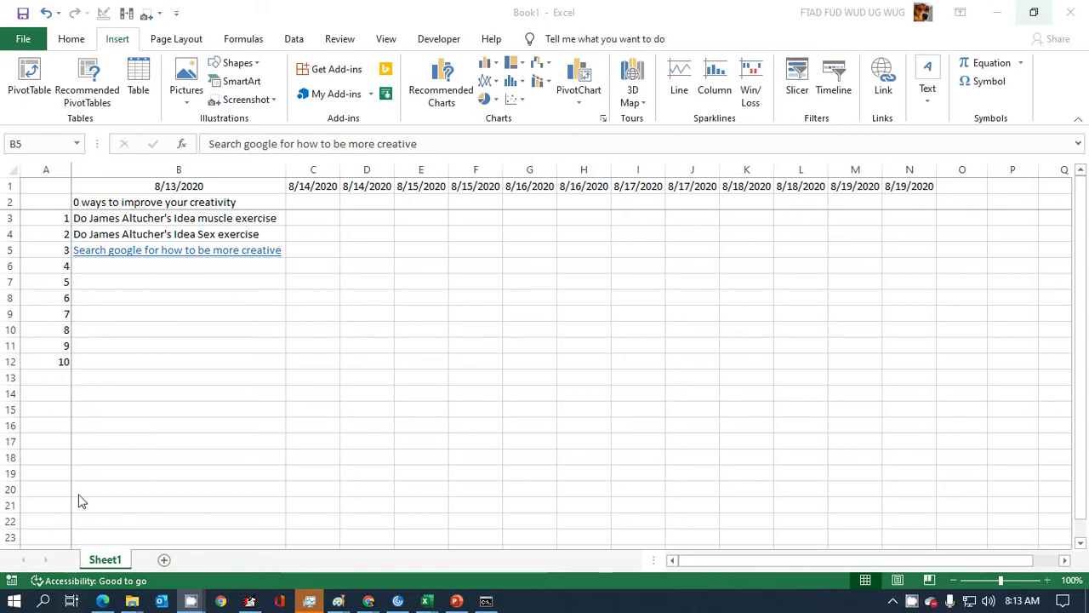
- Check the workbook calculation mode in Excel's formula options
click(23, 39)
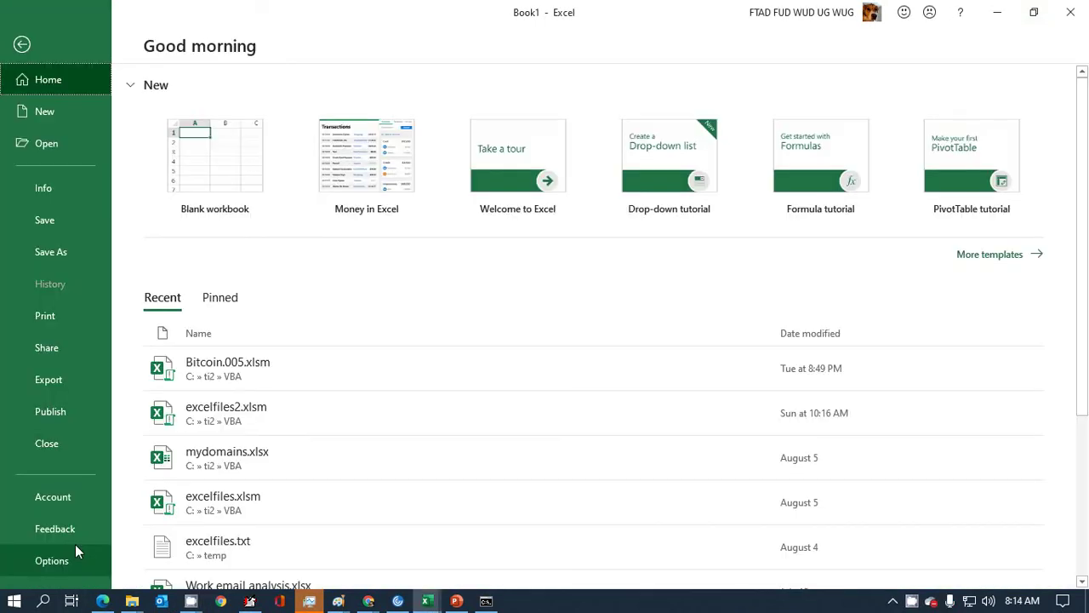
key(Escape)
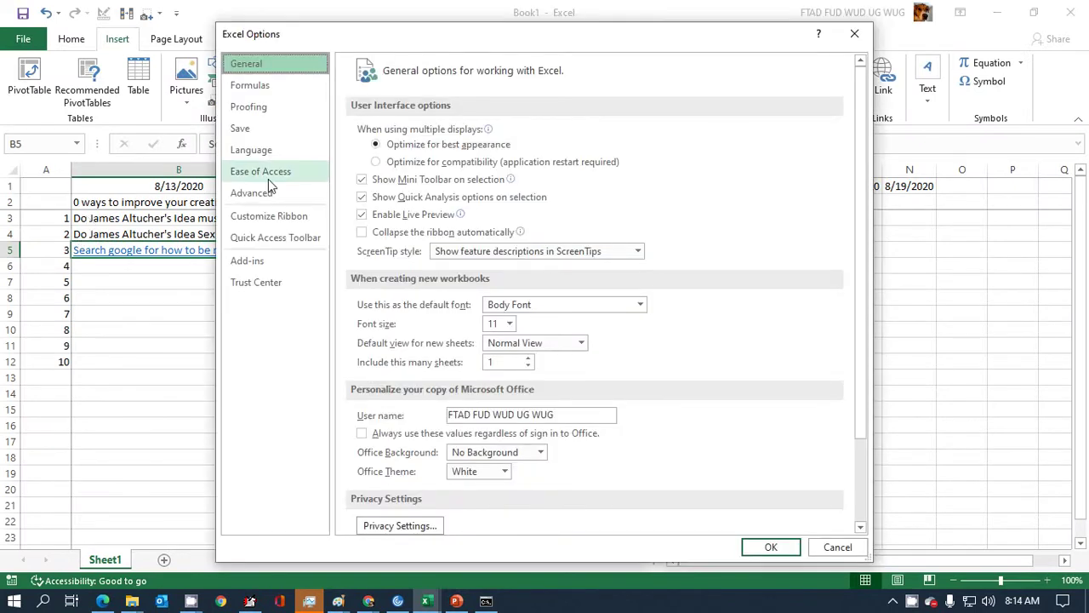
click(268, 90)
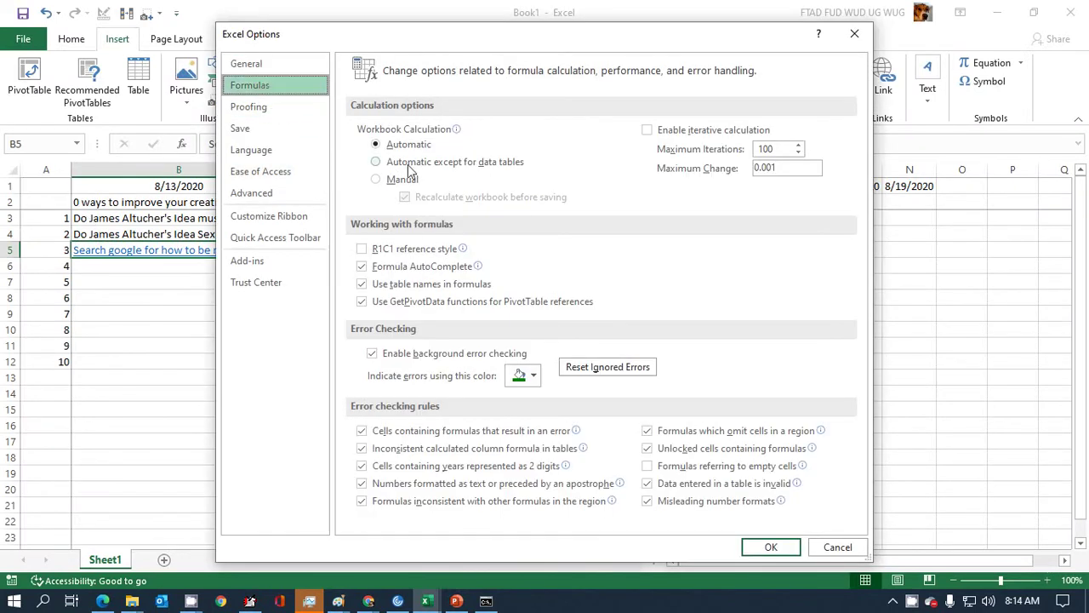
click(772, 551)
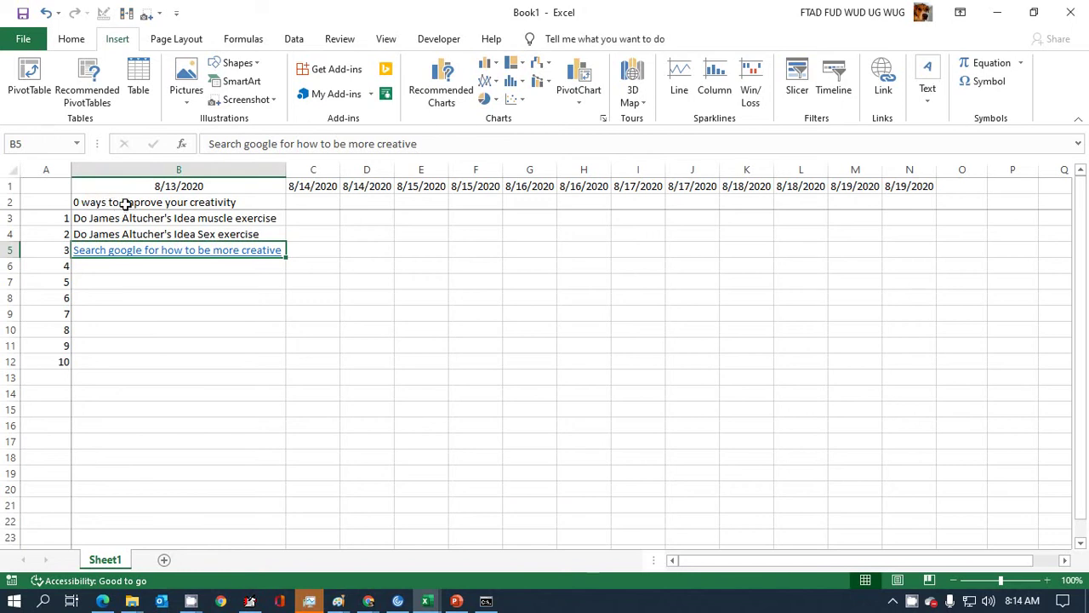
- Change the heading formula in cell B2 to use COUNTA instead of COUNT over B3:B30
click(126, 202)
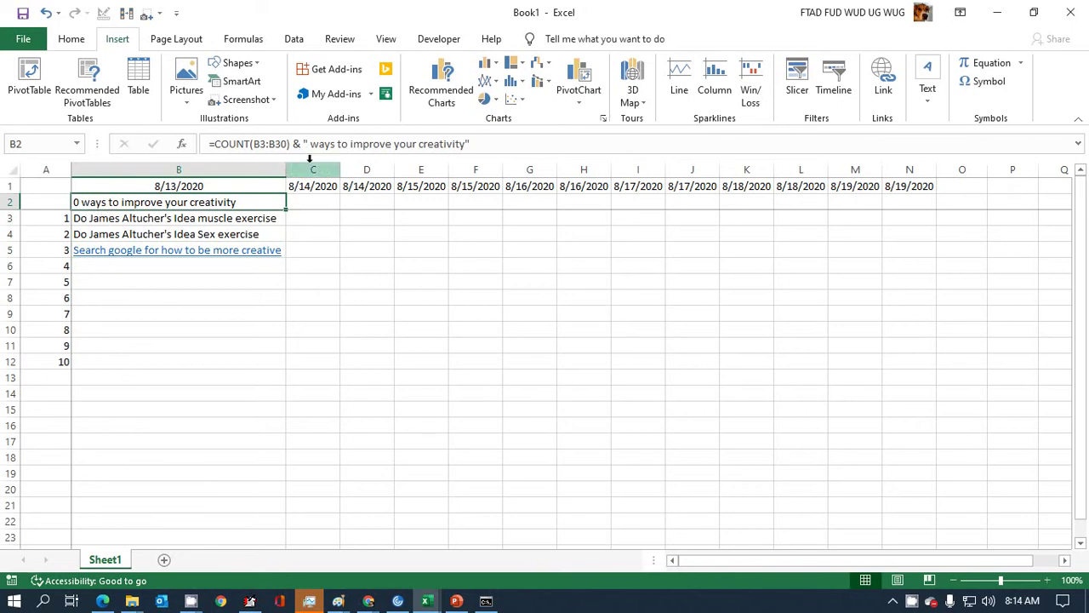
click(252, 146)
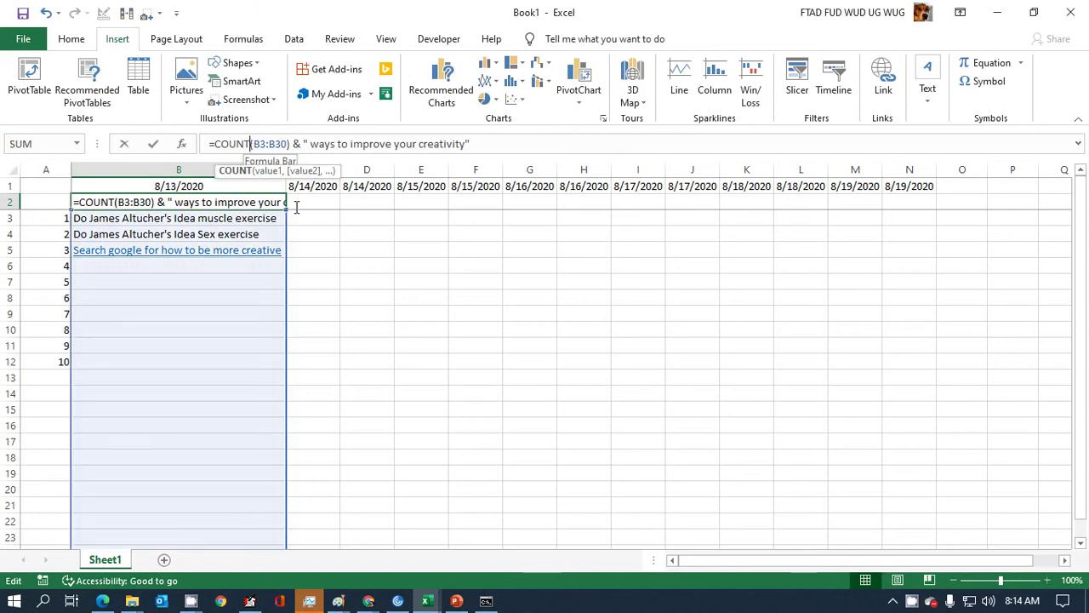
text(A)
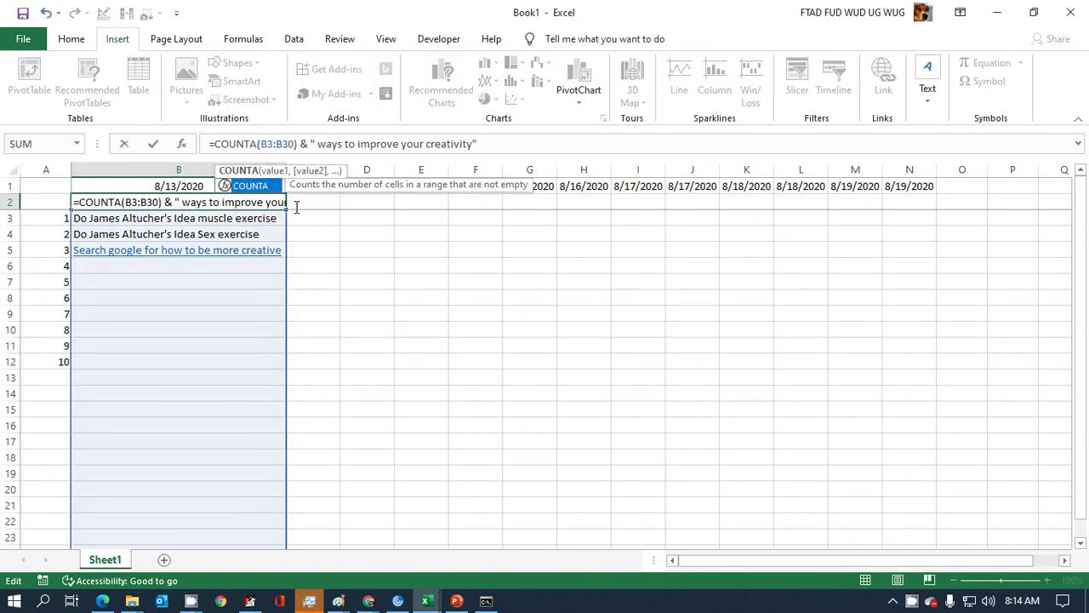
key(Return)
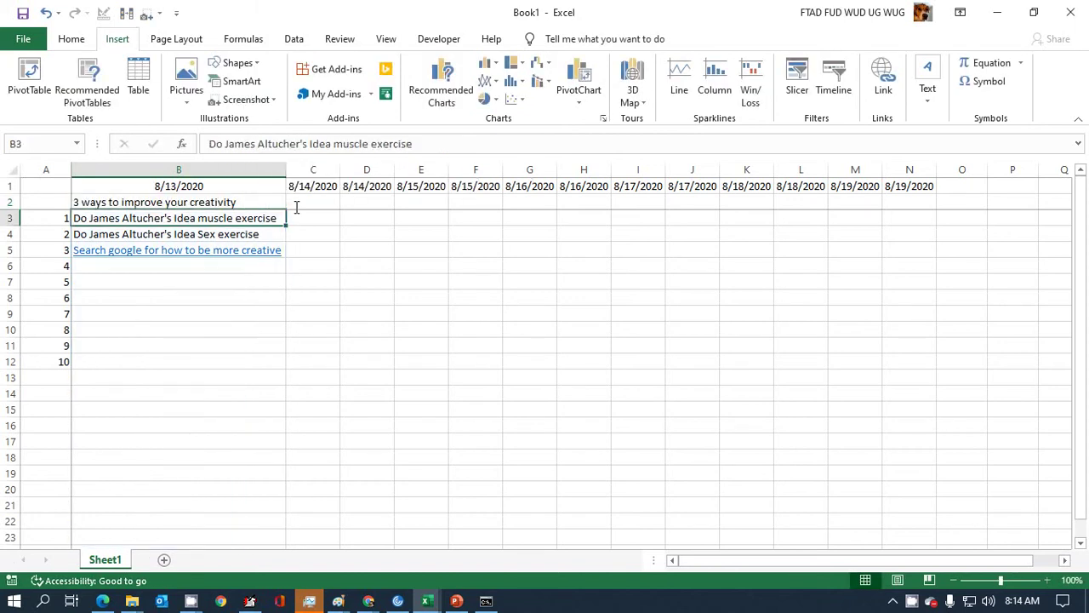
- Enter "Search Amazon for books on creativity" in cell B6
click(89, 268)
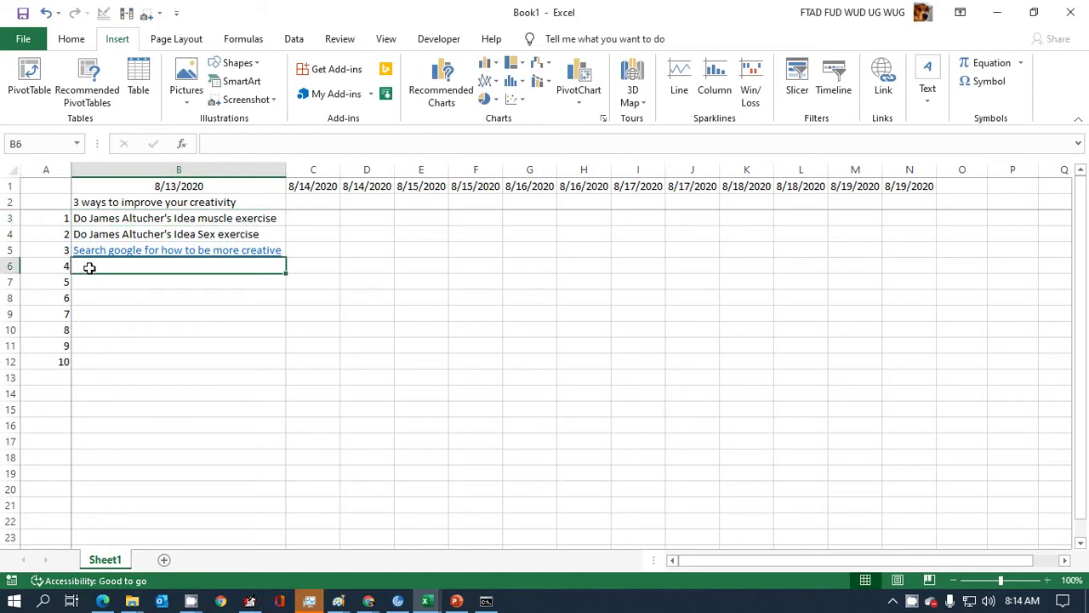
text(T)
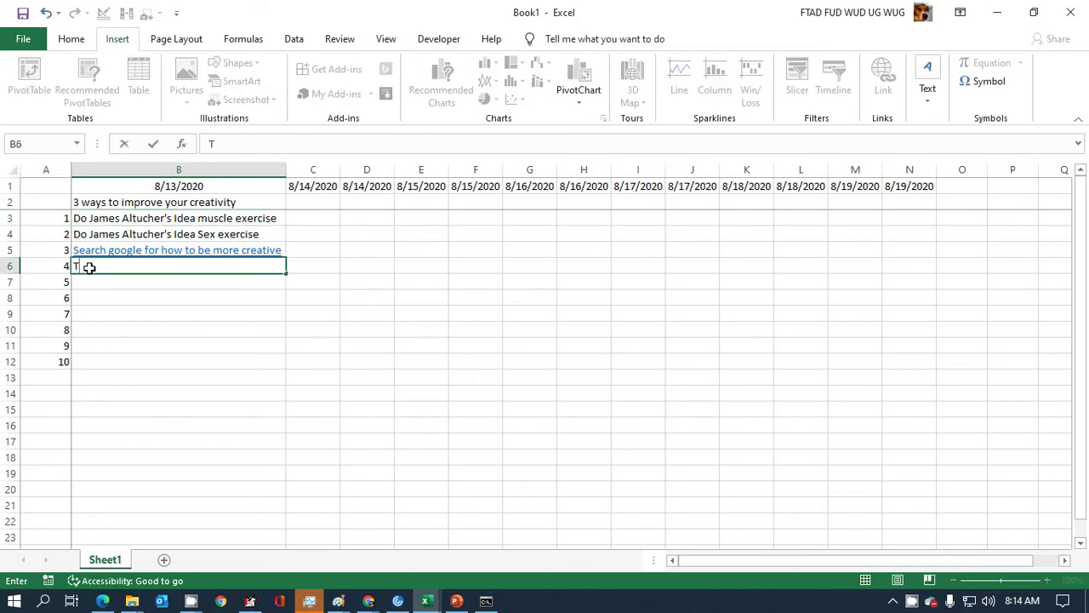
text(Search)
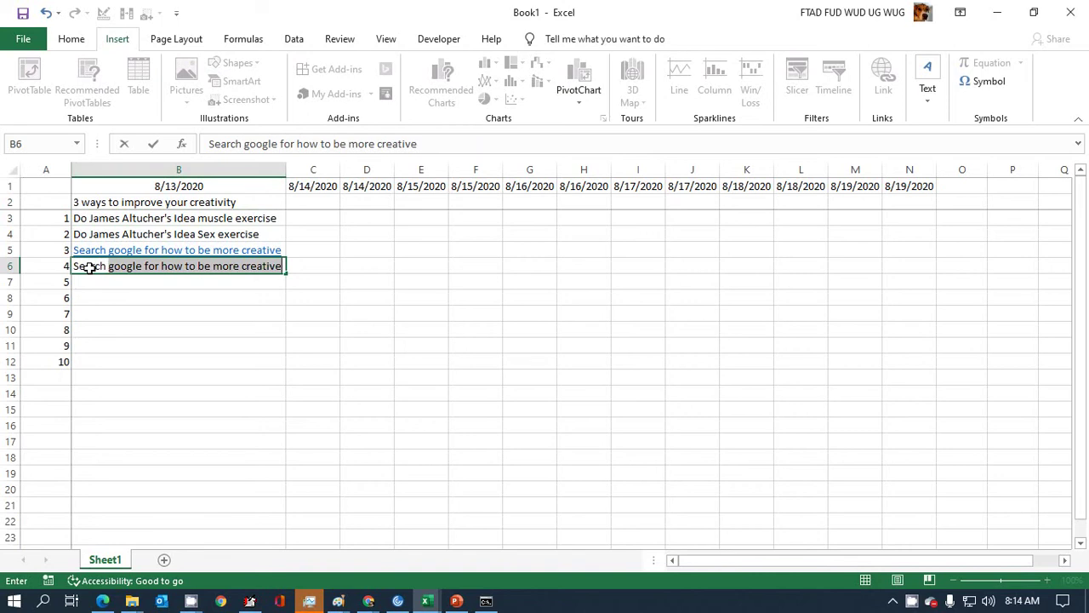
text( Am)
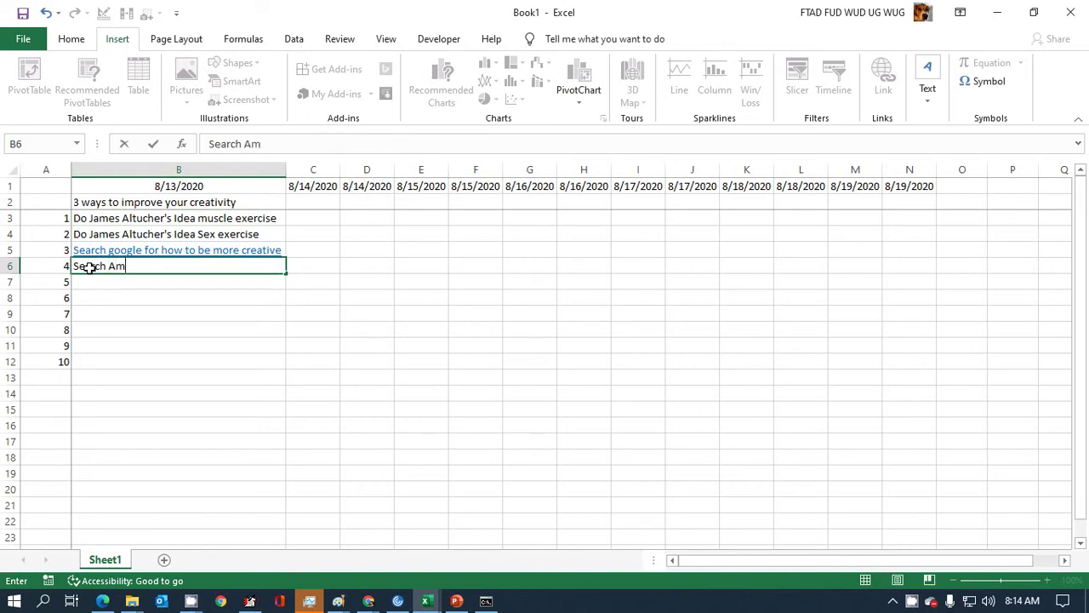
text(zz)
key(BackSpace)
text(zon)
key(BackSpace)
key(BackSpace)
key(BackSpace)
text(azo)
key(BackSpace)
text(on for m)
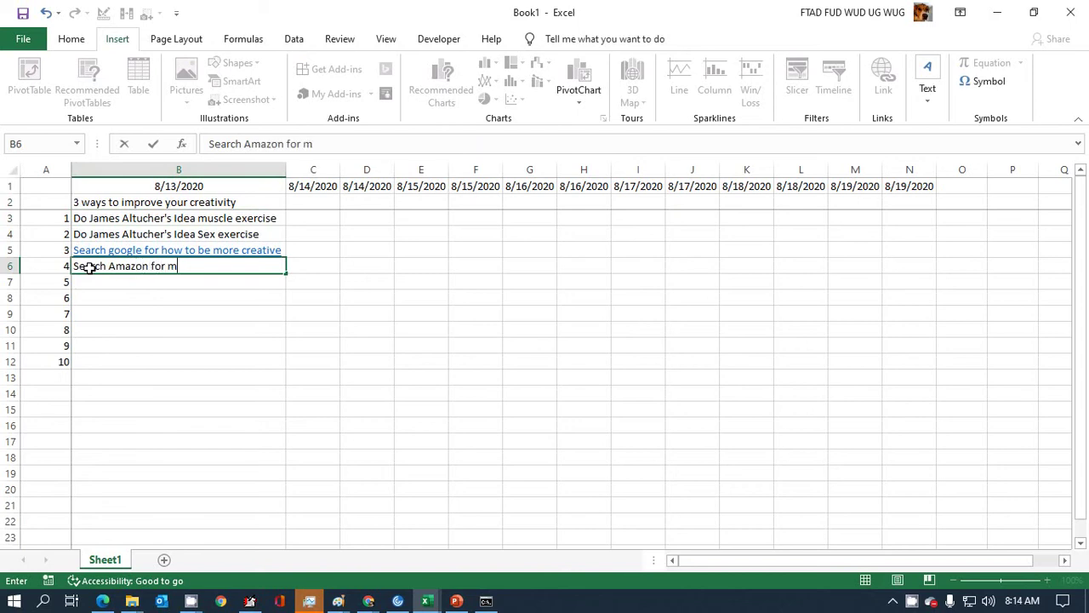
key(BackSpace)
text(books on creat)
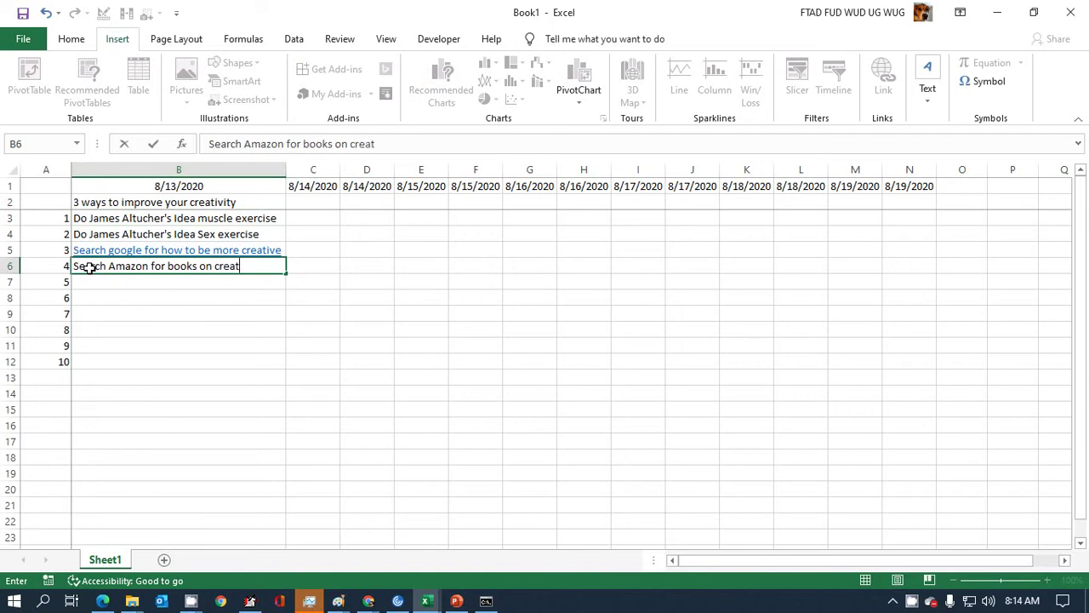
text(ivity)
key(Return)
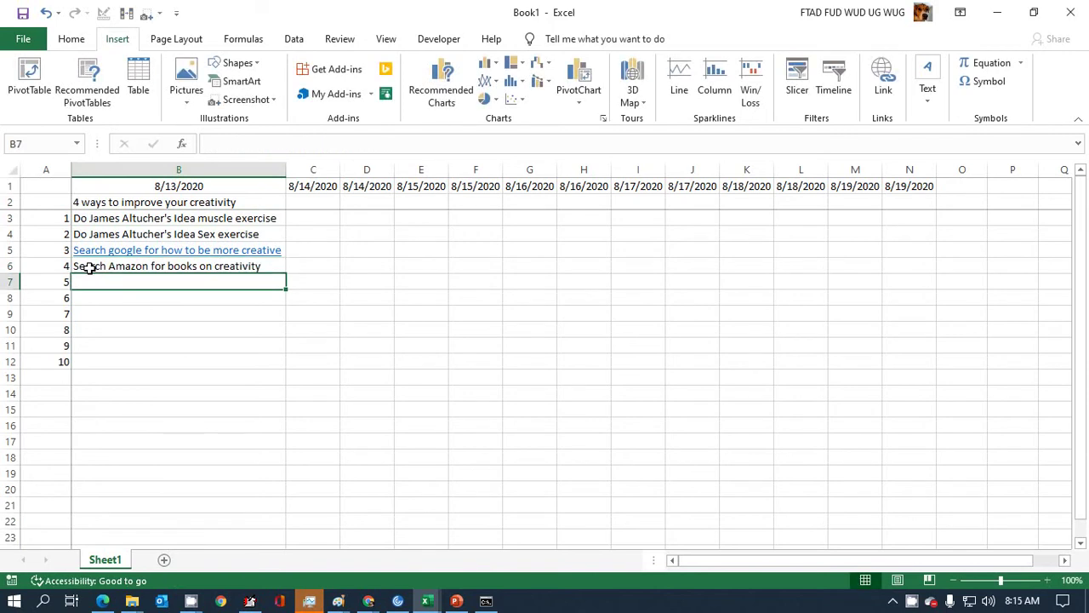
- Switch to Chrome, open amazon.com and search the Books department for "creativity"
click(370, 602)
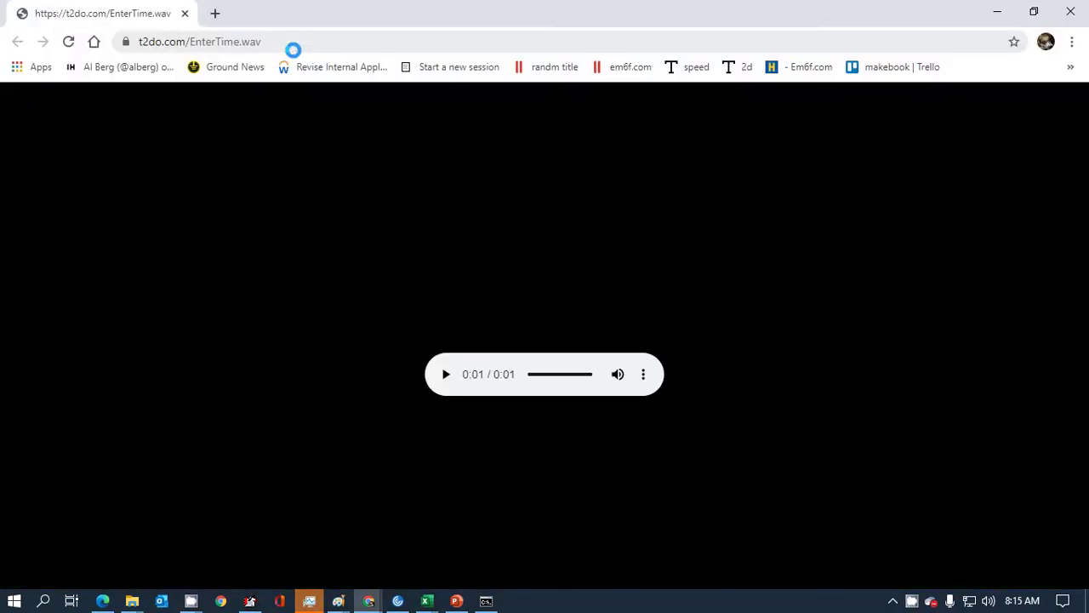
click(286, 43)
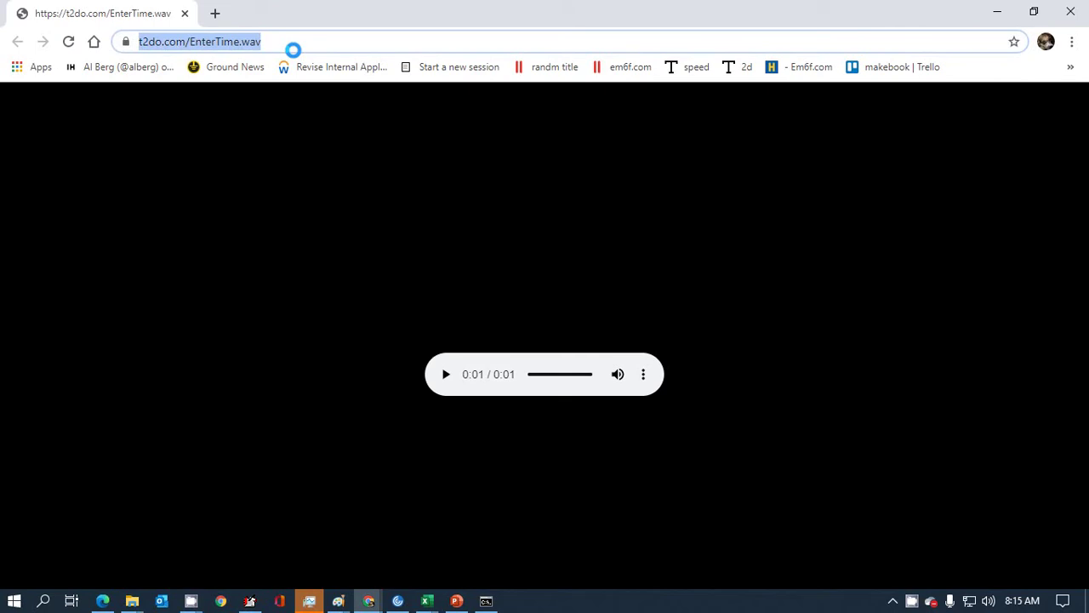
text(am)
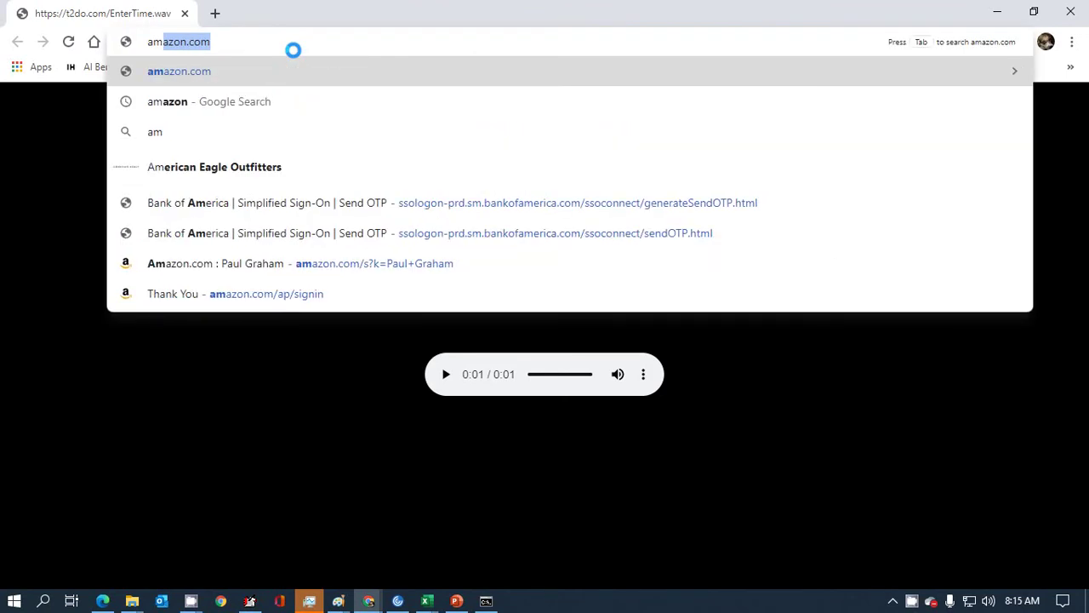
key(Return)
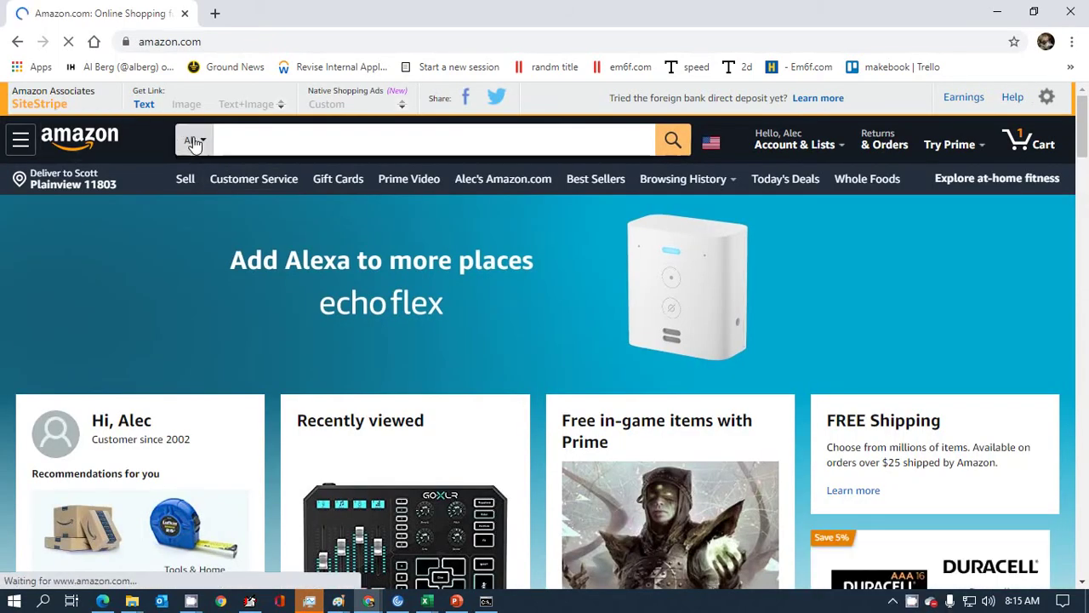
click(194, 141)
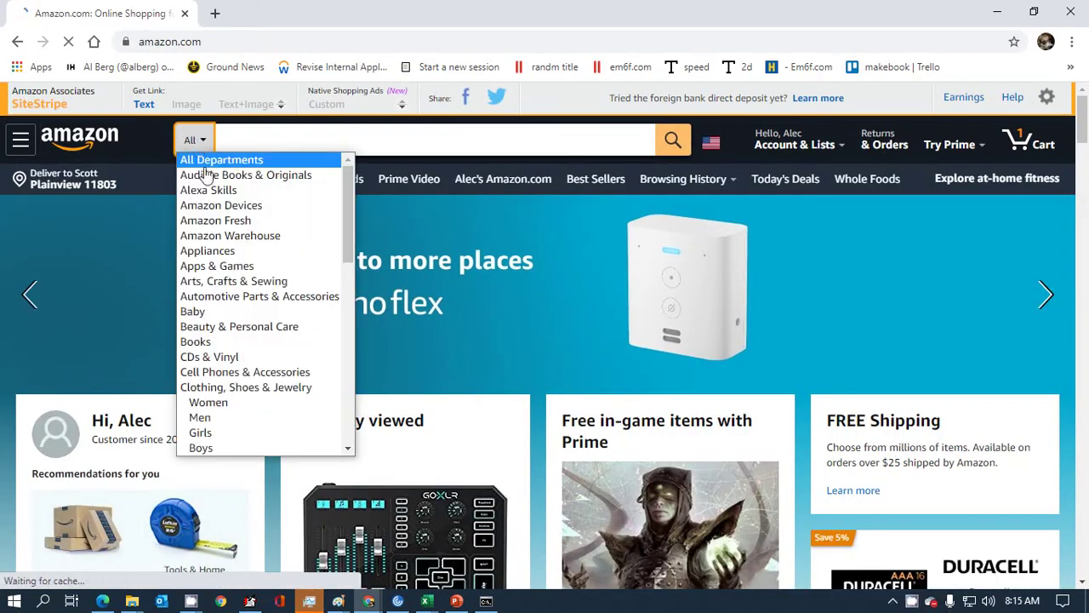
click(246, 342)
text(creativ)
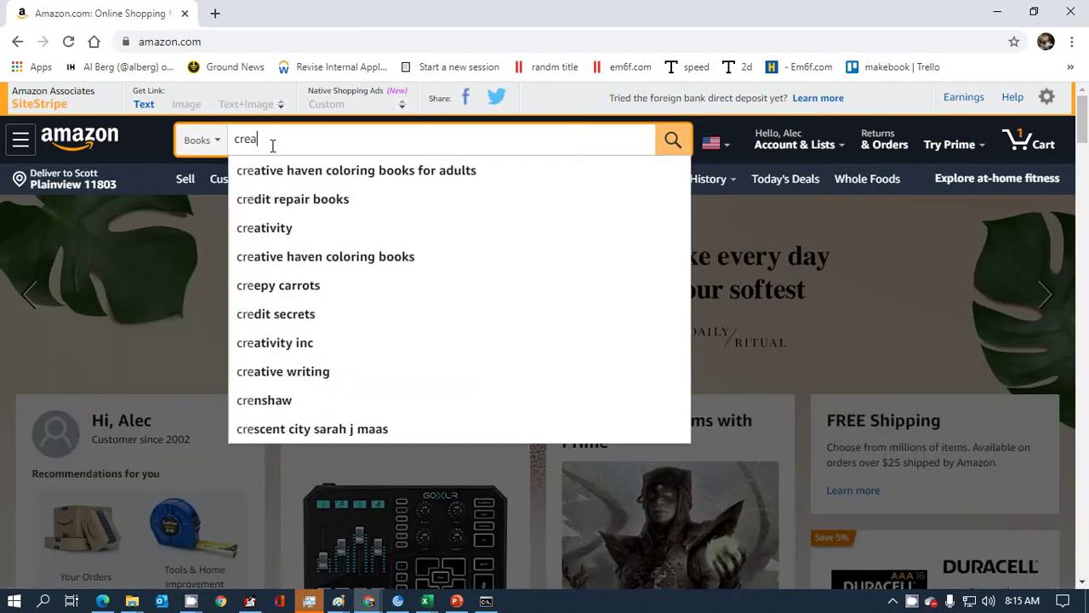
text(ity)
key(Return)
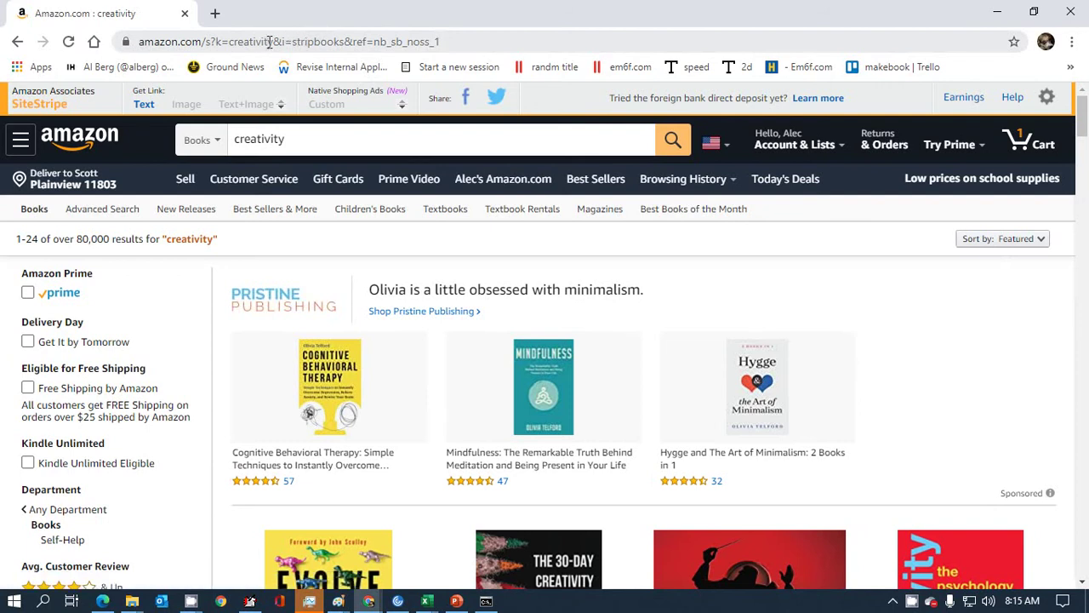
- Copy the Amazon results address only through s?k=creativity and load that shortened address before closing the browser
drag(272, 42, 2, 48)
key(ctrl+c)
key(Delete)
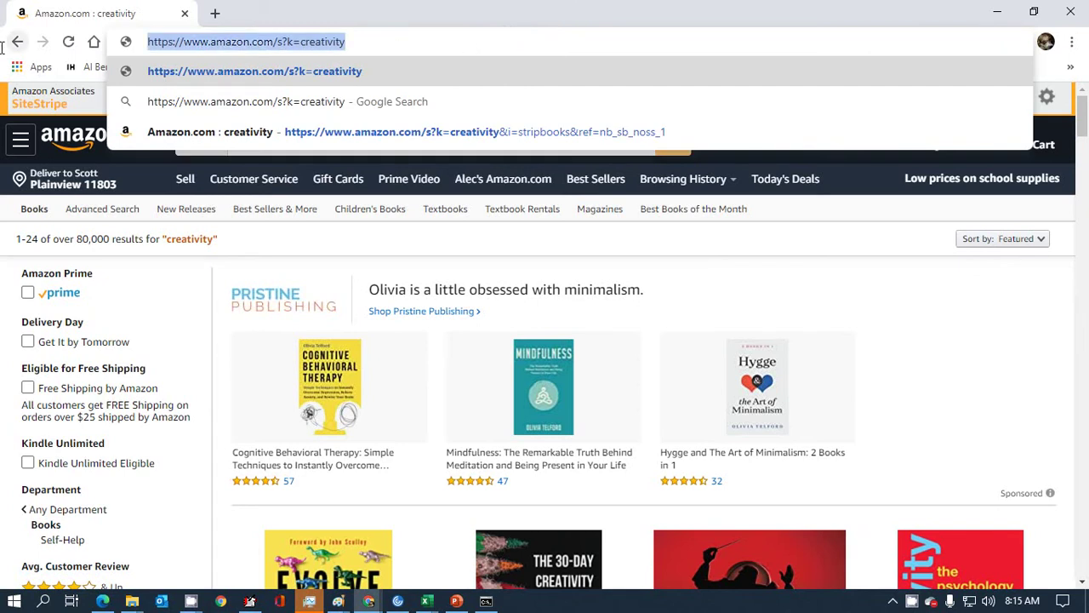
key(Return)
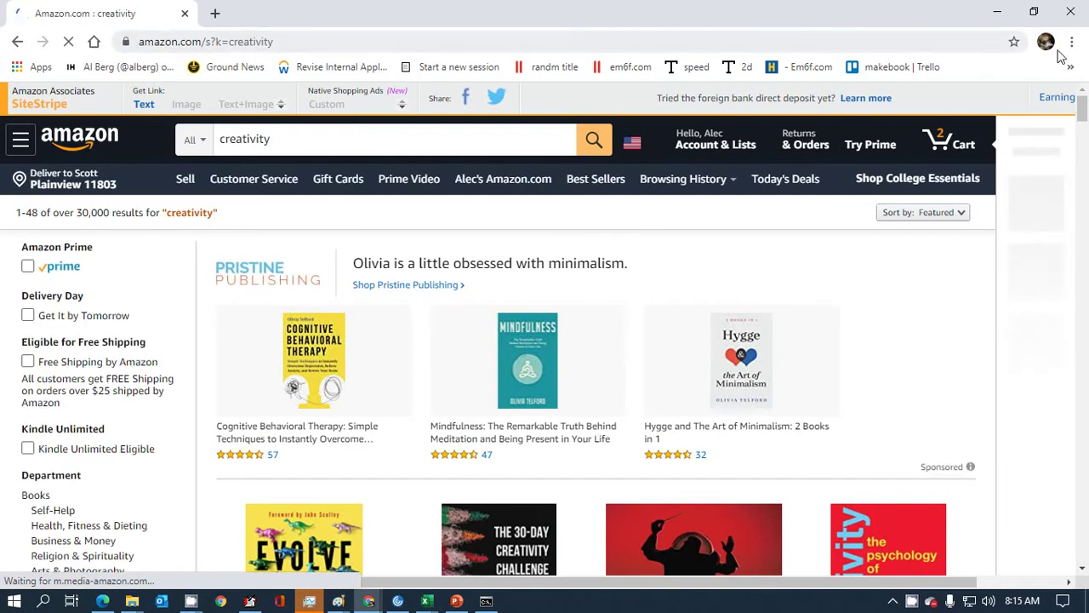
click(1063, 14)
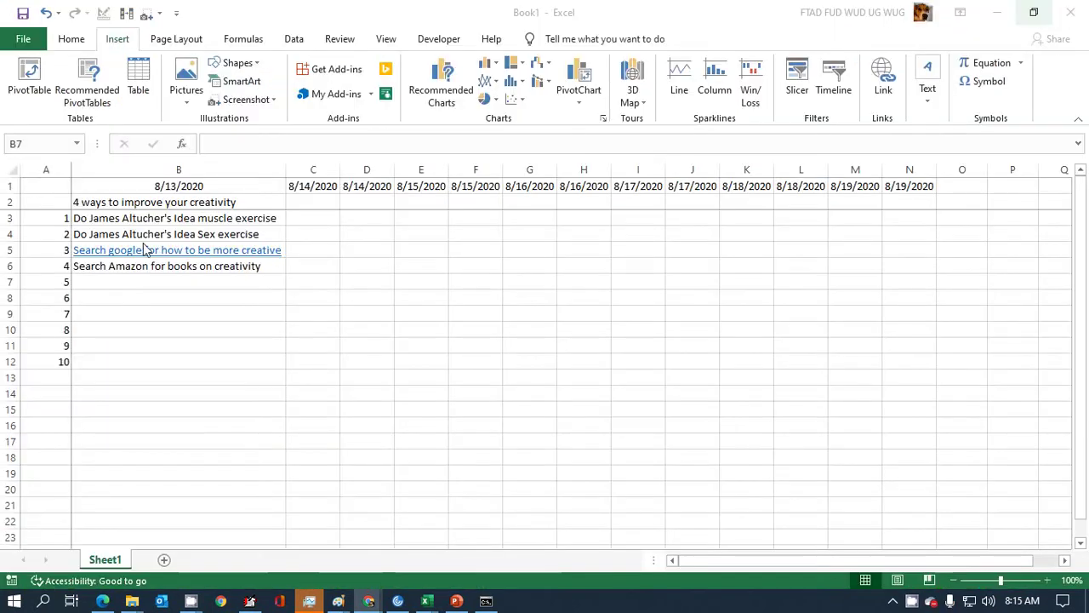
click(143, 270)
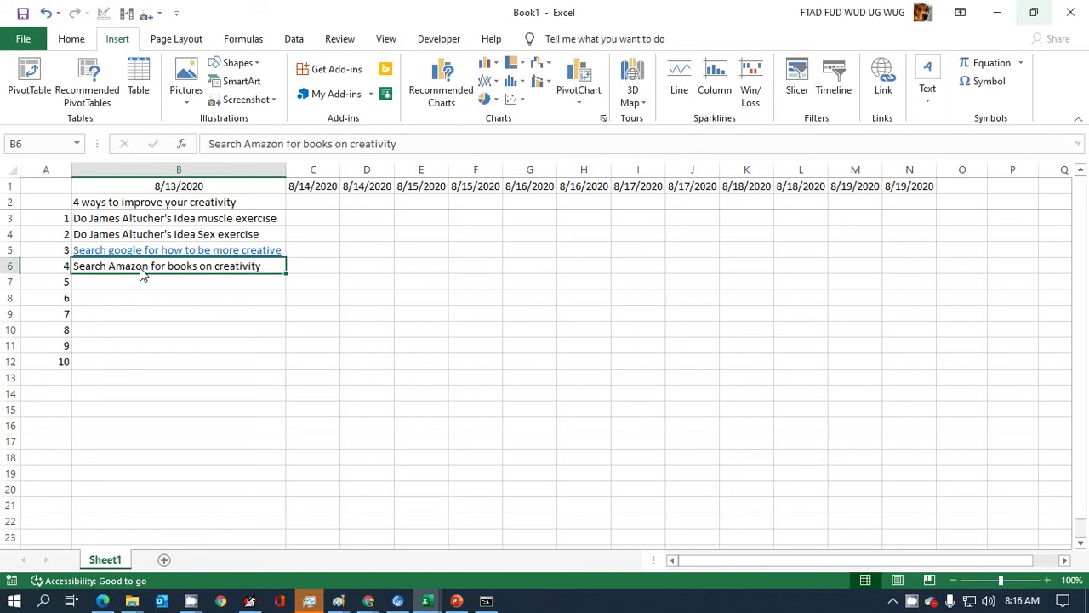
key(ctrl+k)
key(ctrl+v)
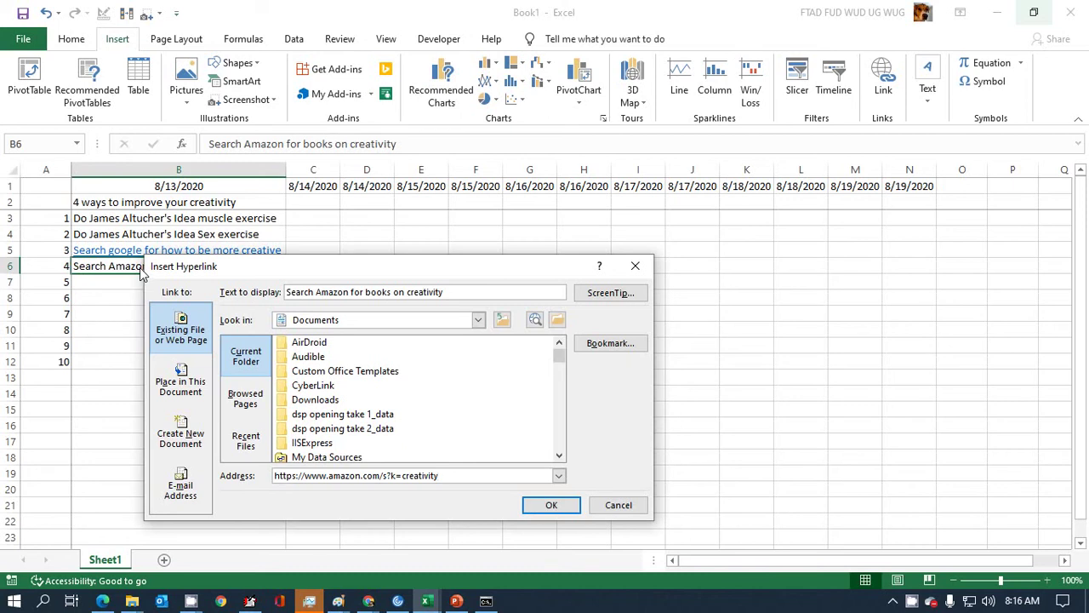
key(Return)
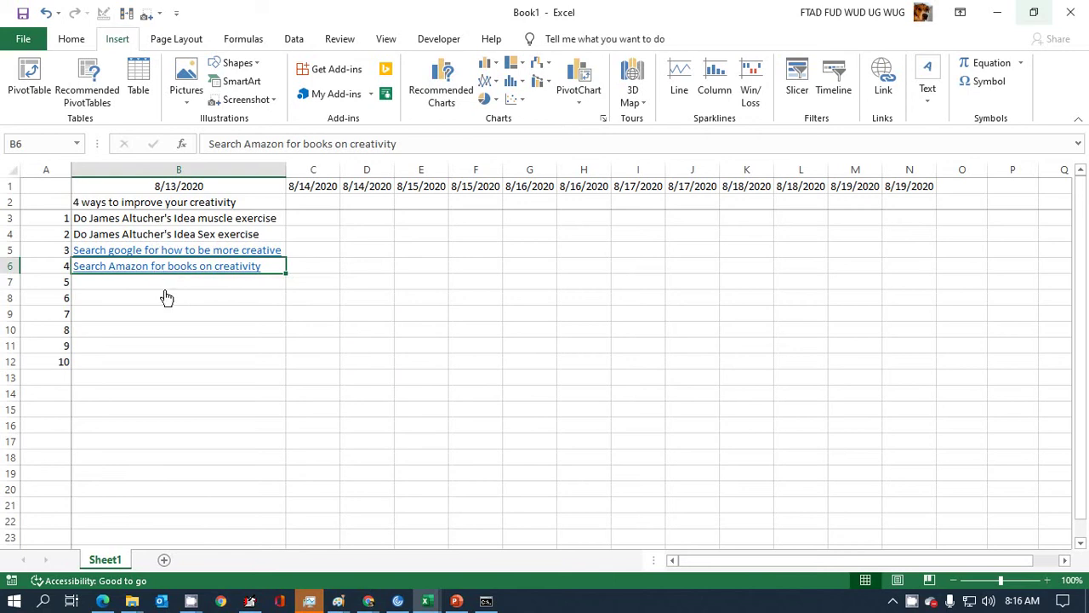
- Enter "Use techniques from Wack on the side of the head" in cell B7
click(165, 297)
click(154, 281)
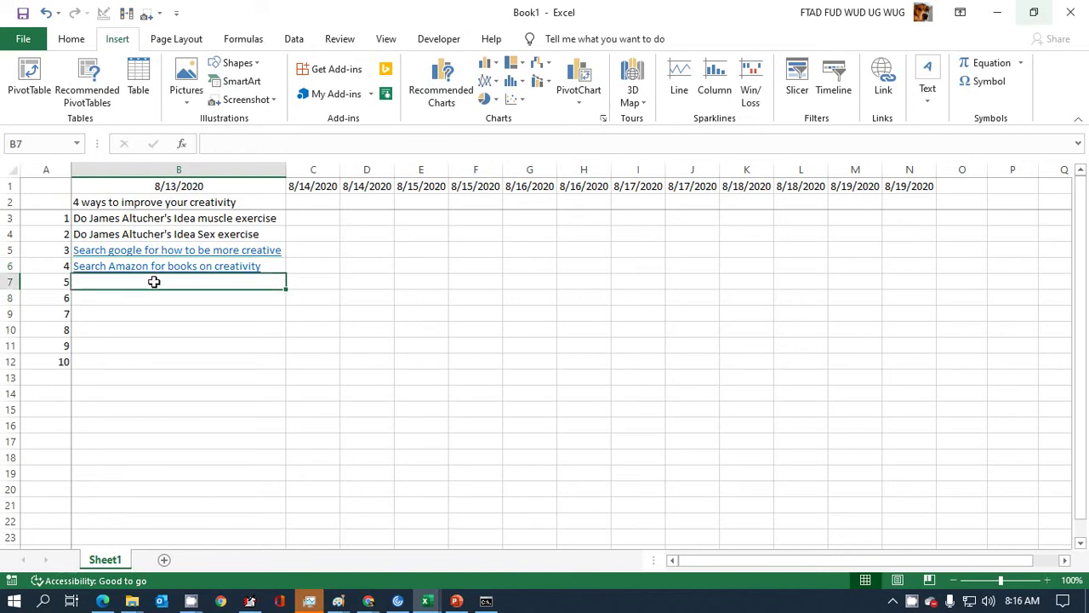
text(Use )
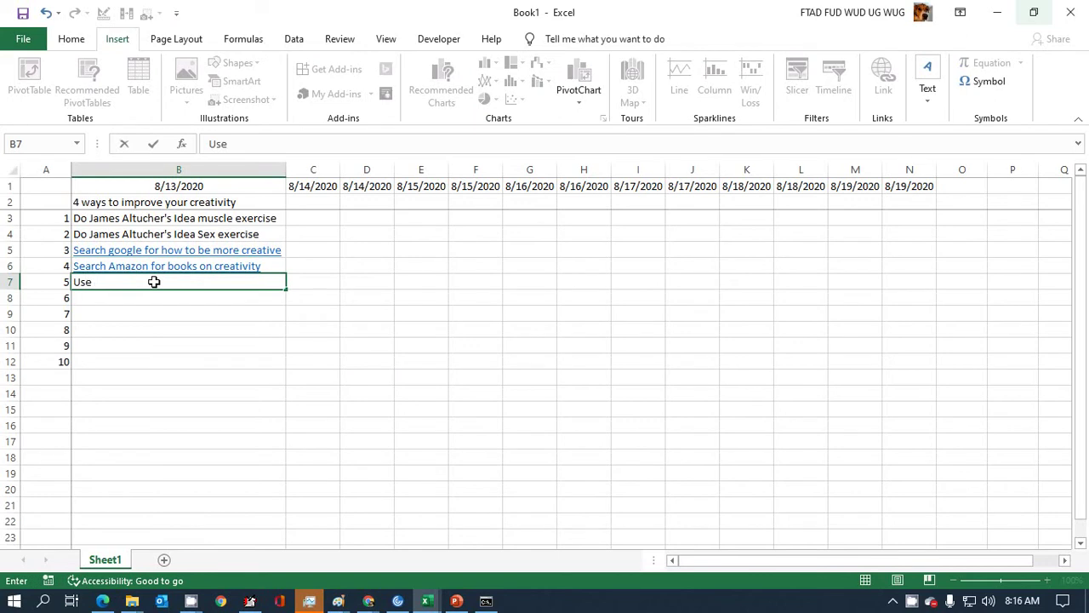
text(techniques from )
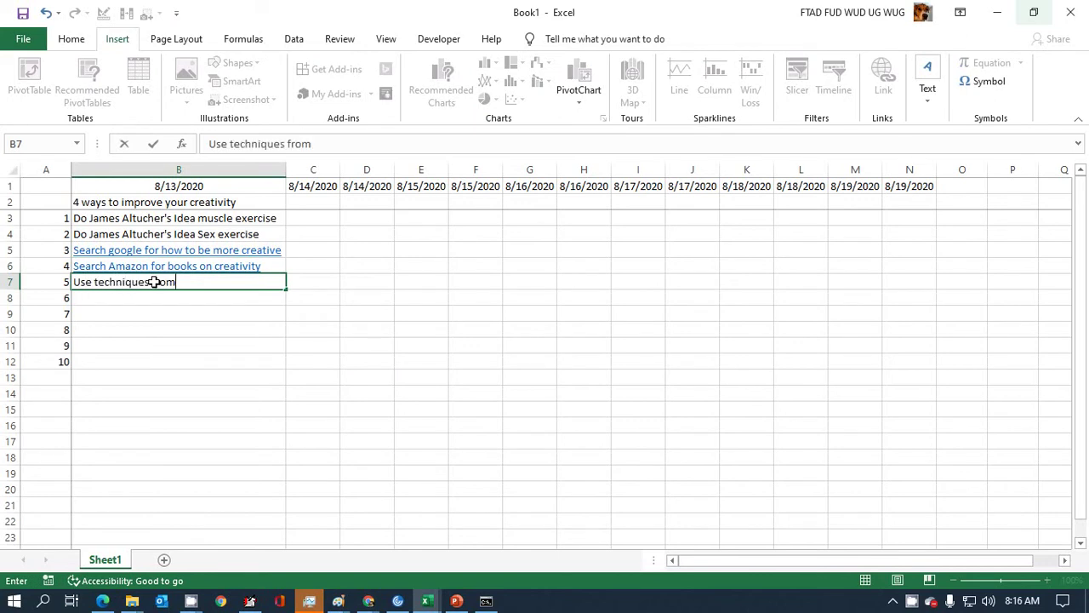
text(Wack on the sid)
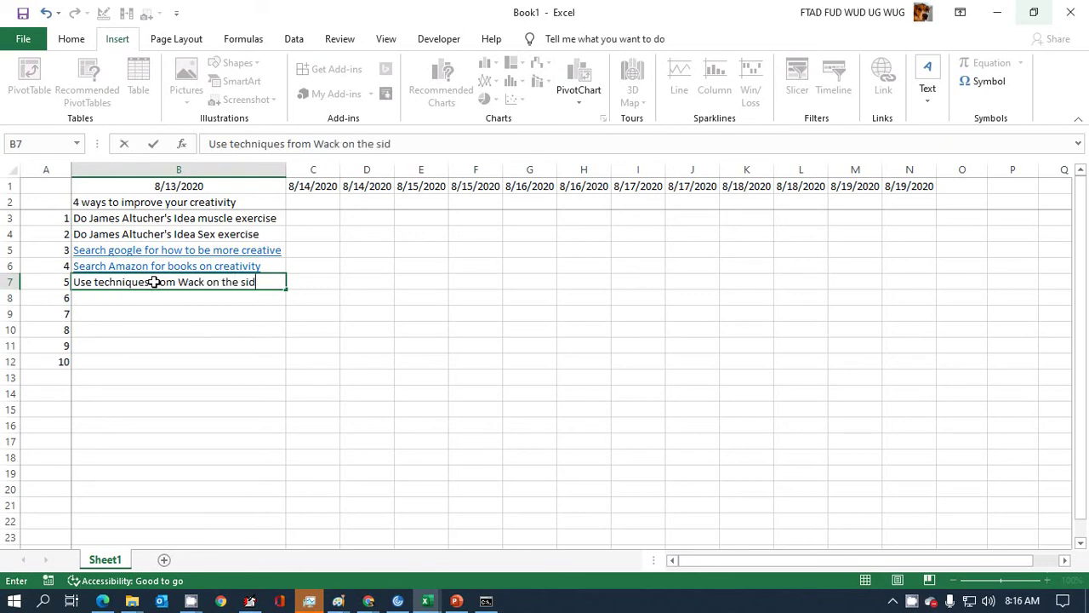
text(e of the head)
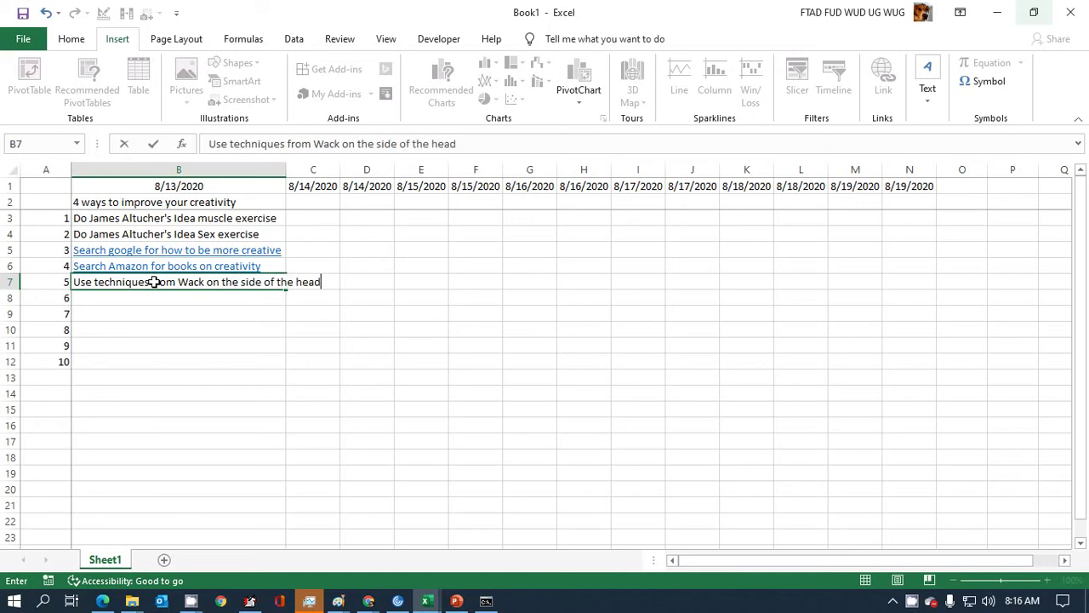
key(Return)
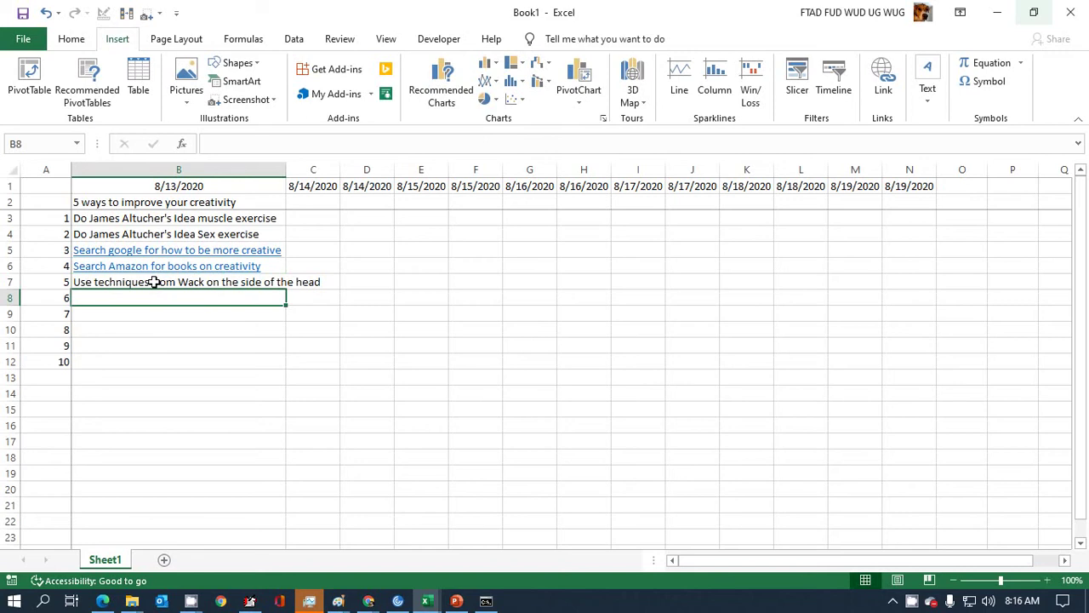
- Enter "Use techniques in Thinkertoys" as the sixth creativity idea in cell B8
text(Use techniq)
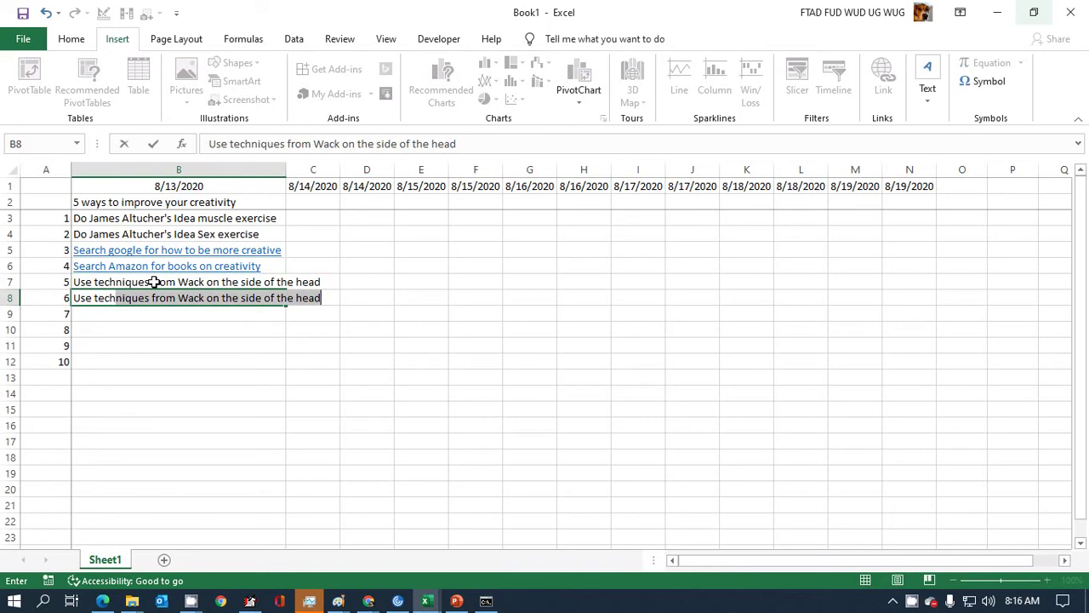
text(ues i)
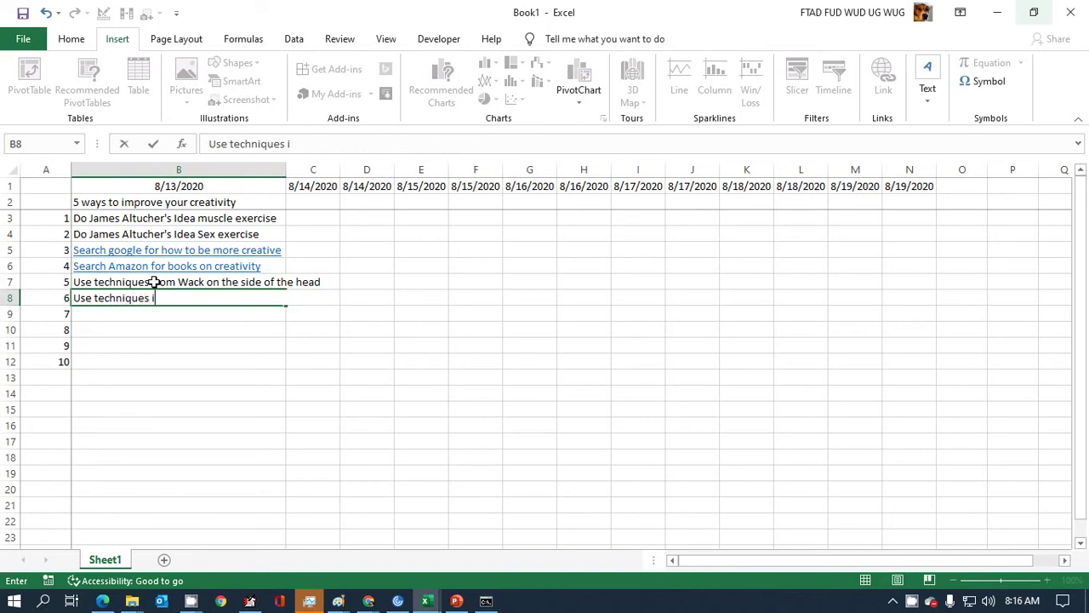
text(n Thinkertoys)
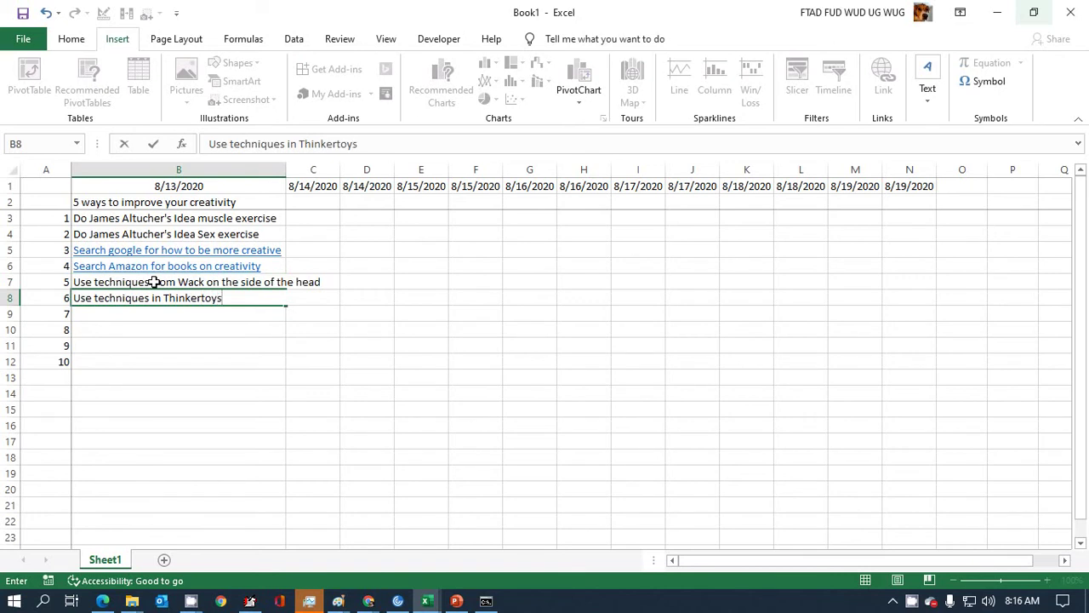
key(Return)
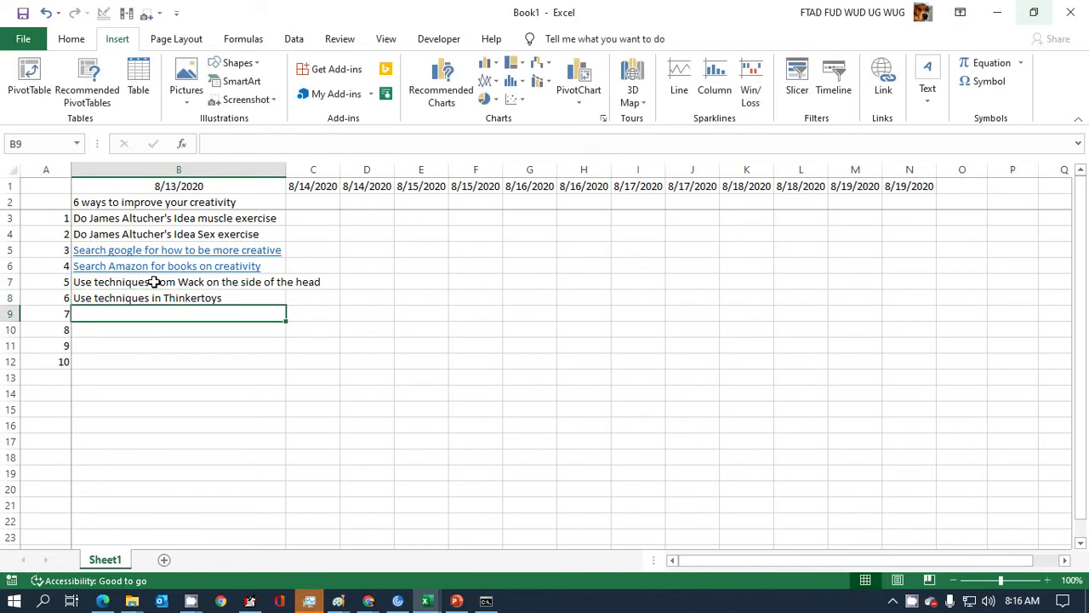
- Enter "Pick a random word and come up with ideas from that" in cell B9
text(Pic)
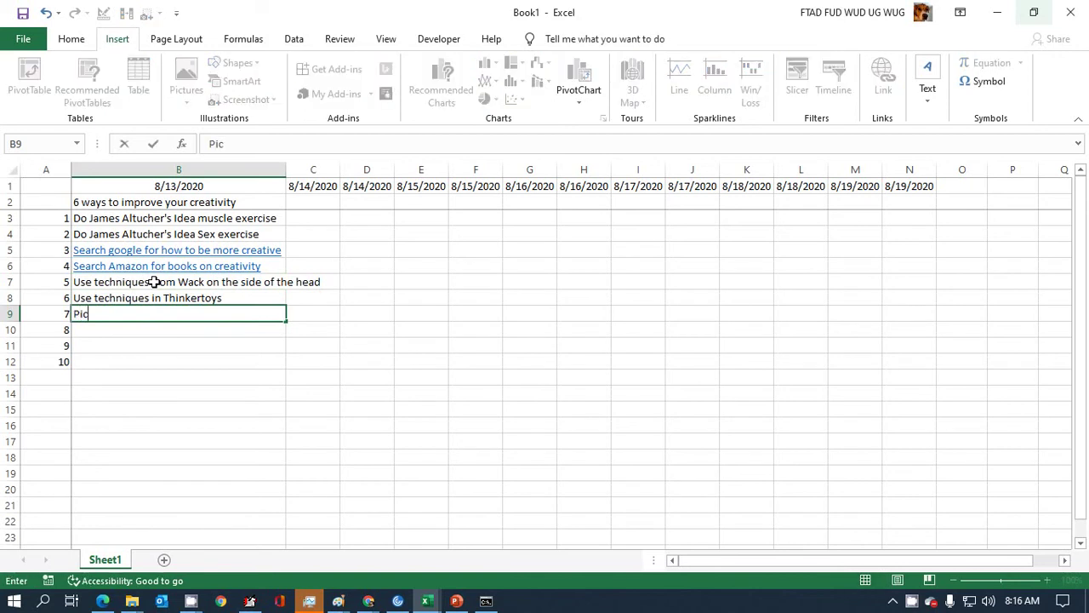
text(k a random )
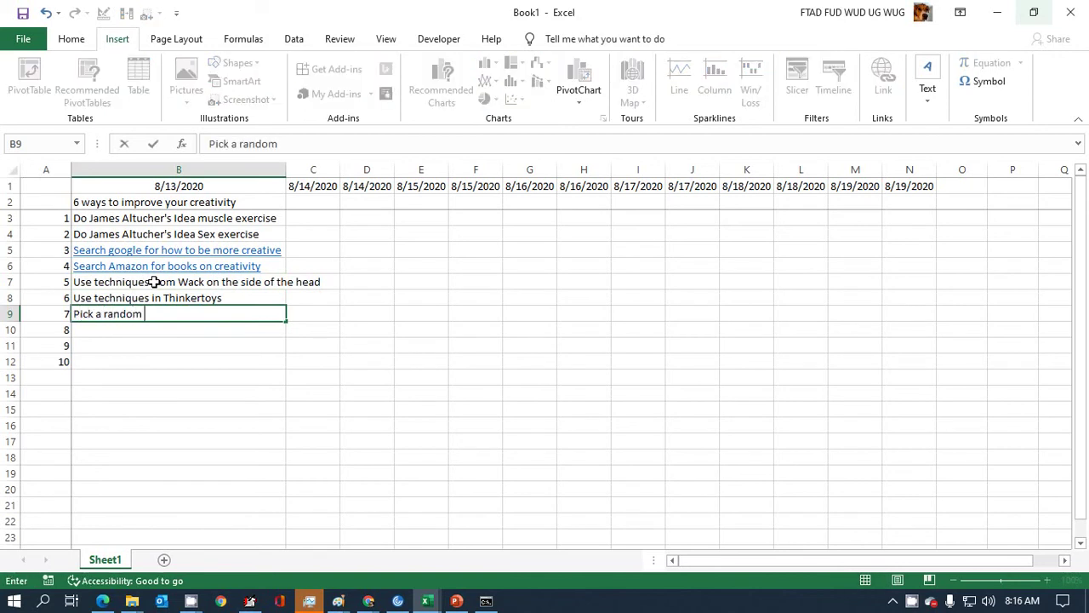
text(word and com)
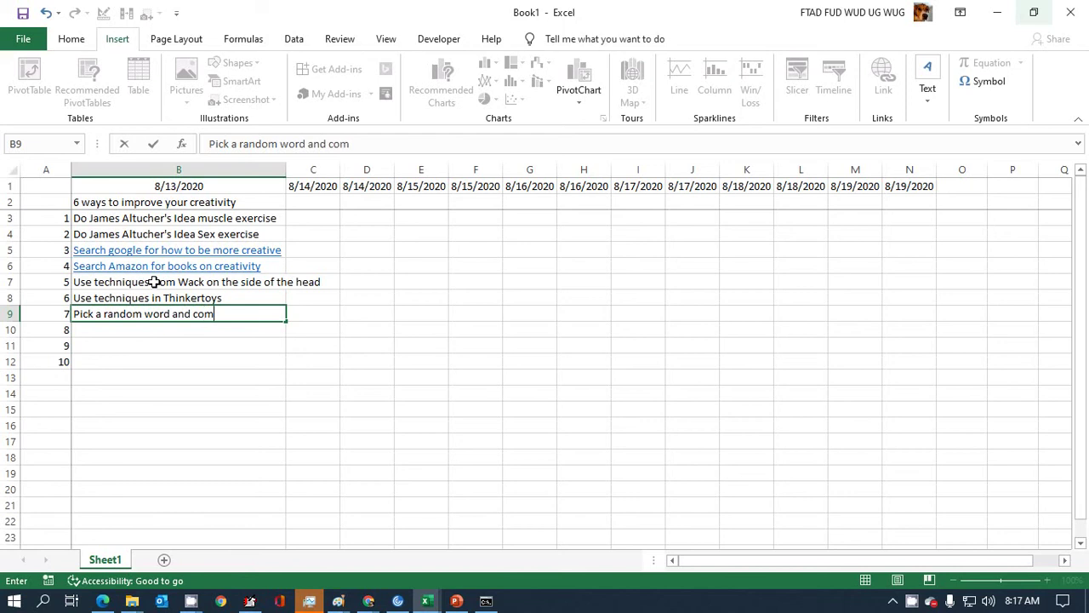
text(e up with ideas from th)
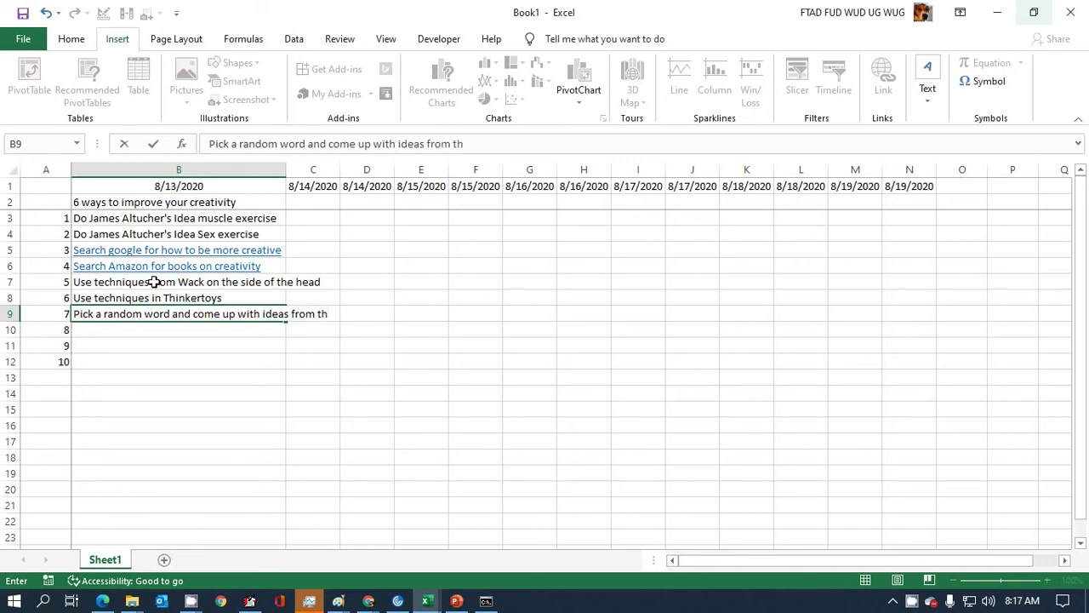
text(at)
key(Return)
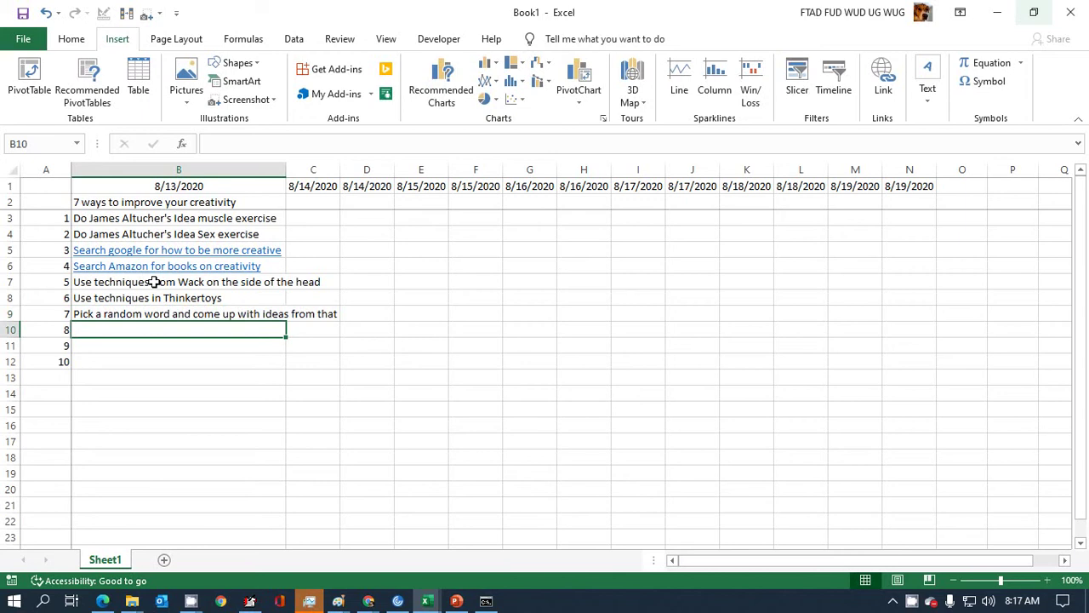
text(Go for a)
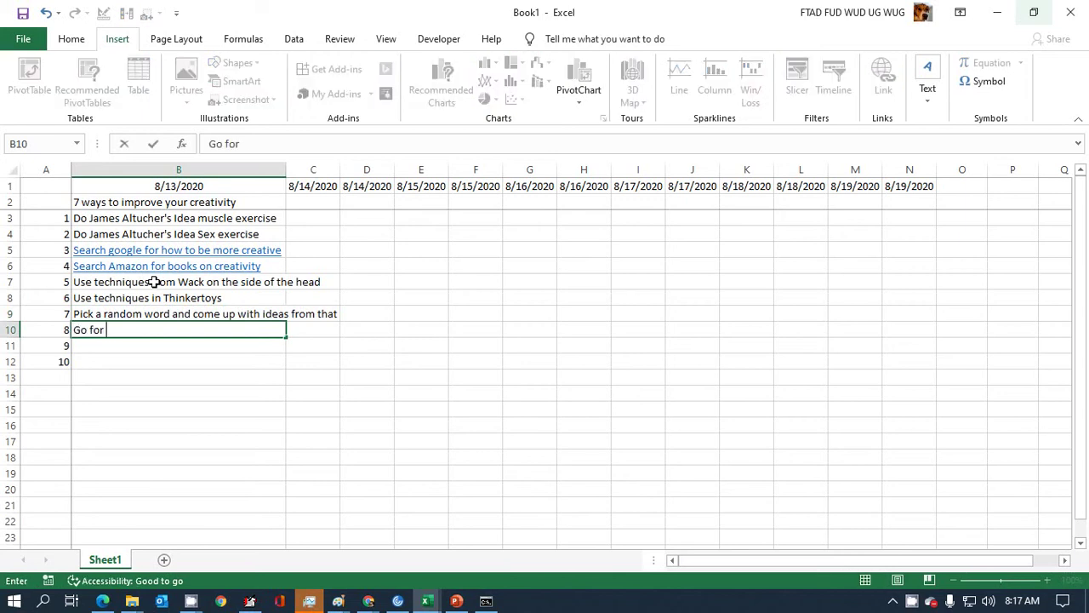
key(BackSpace)
key(BackSpace)
key(BackSpace)
key(BackSpace)
key(BackSpace)
key(BackSpace)
key(BackSpace)
key(BackSpace)
key(BackSpace)
- Enter "State the problem and go for a walk or do other activity" in cell B10
text(State the problem)
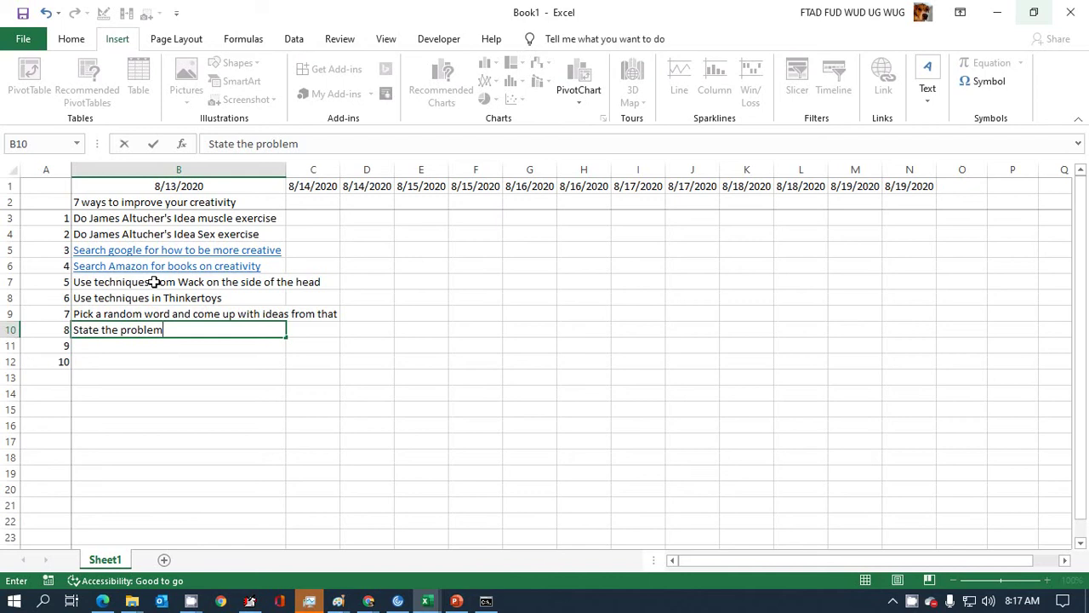
text( and go for a walk)
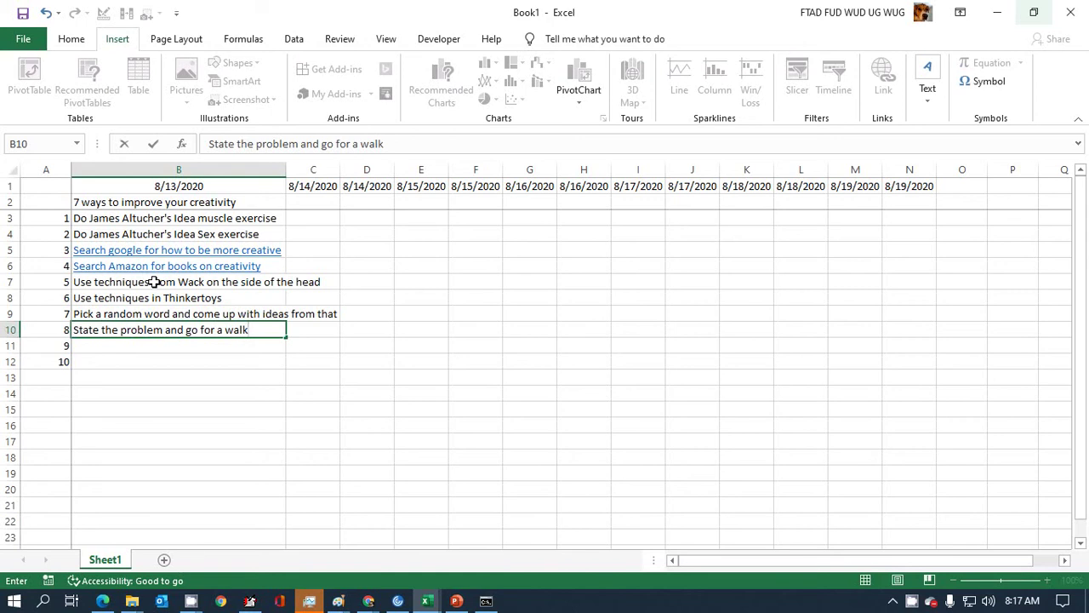
text( or do other activity)
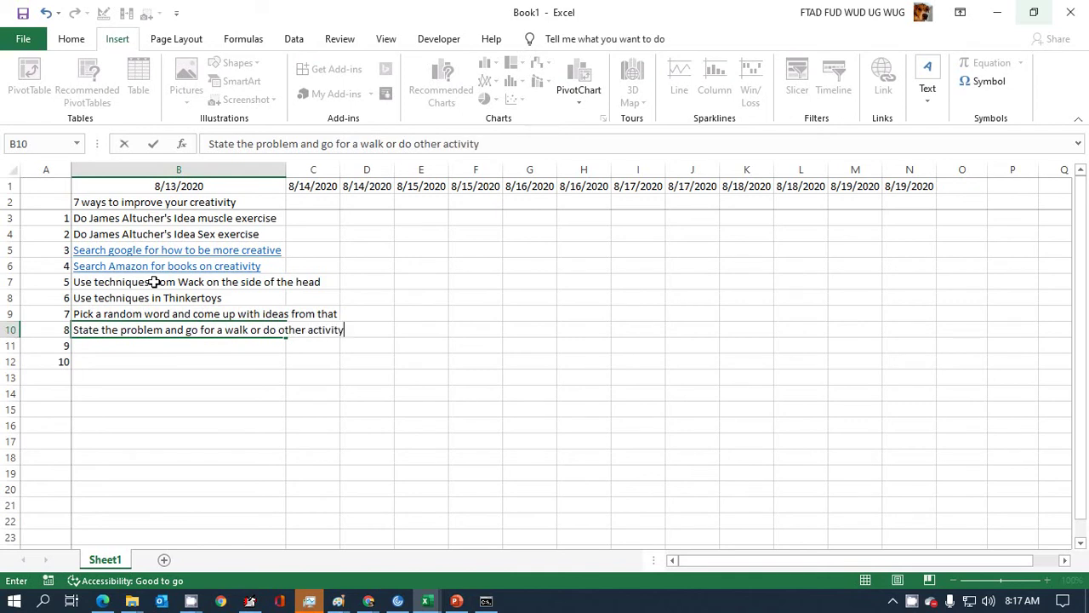
key(Return)
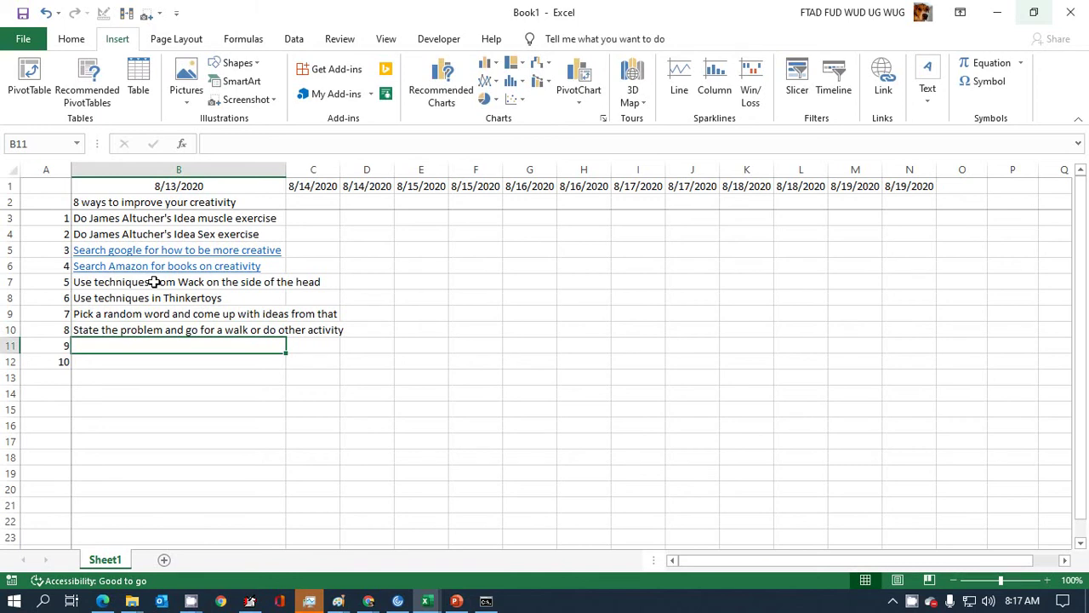
- Enter "Read biographies on creative people" as the ninth creativity idea in cell B11
text(Read)
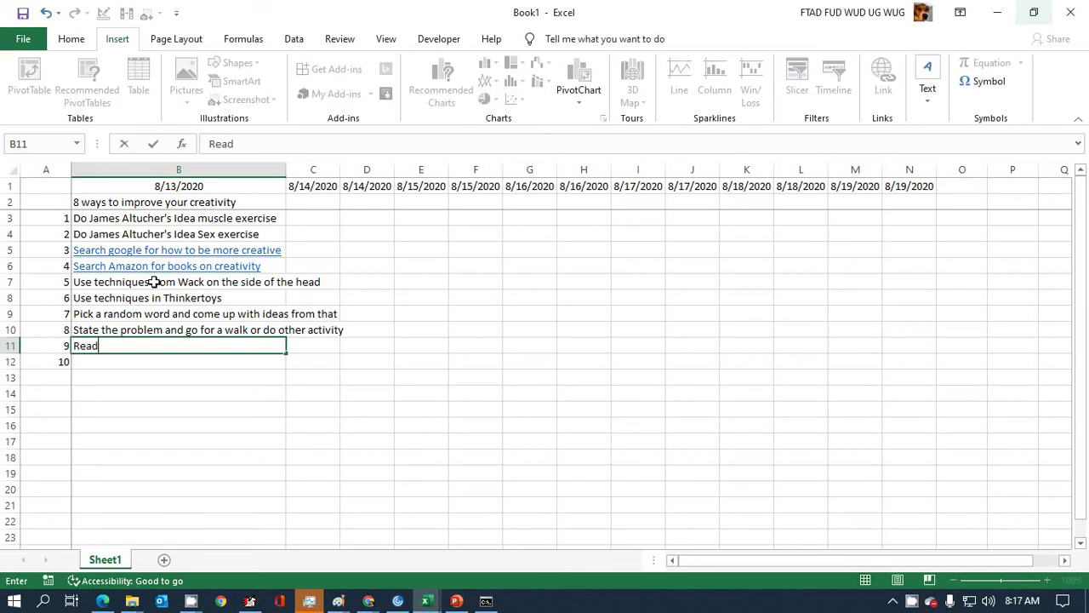
text( biographie)
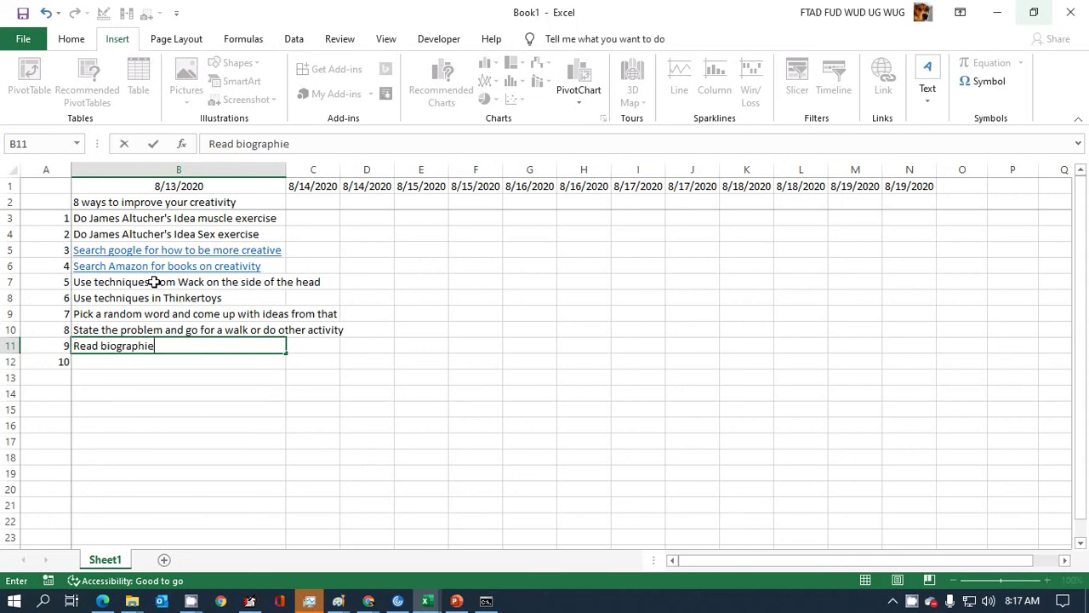
text(s on creative people)
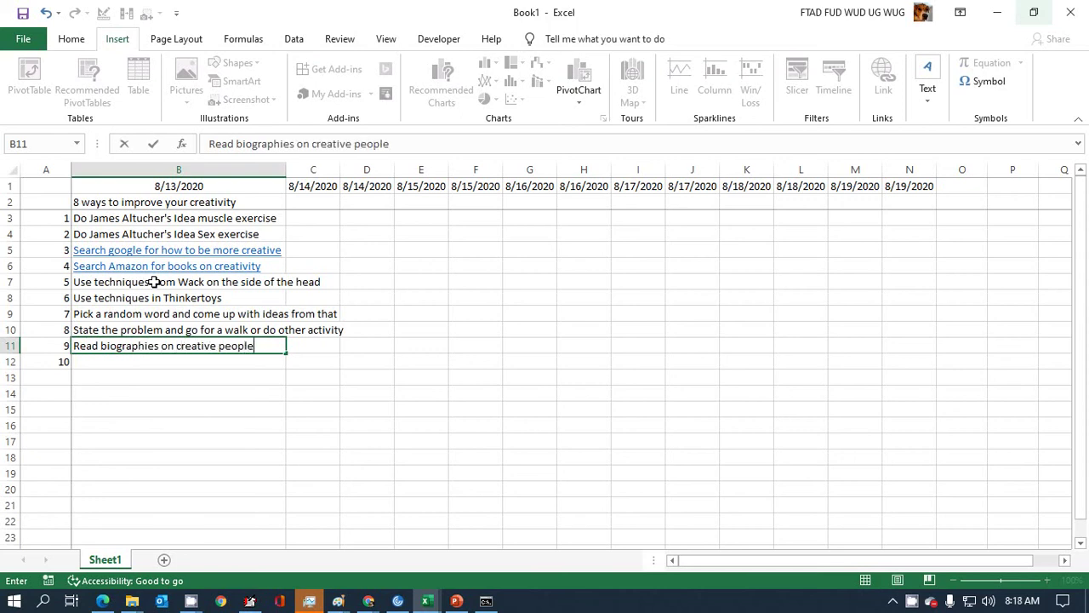
key(Return)
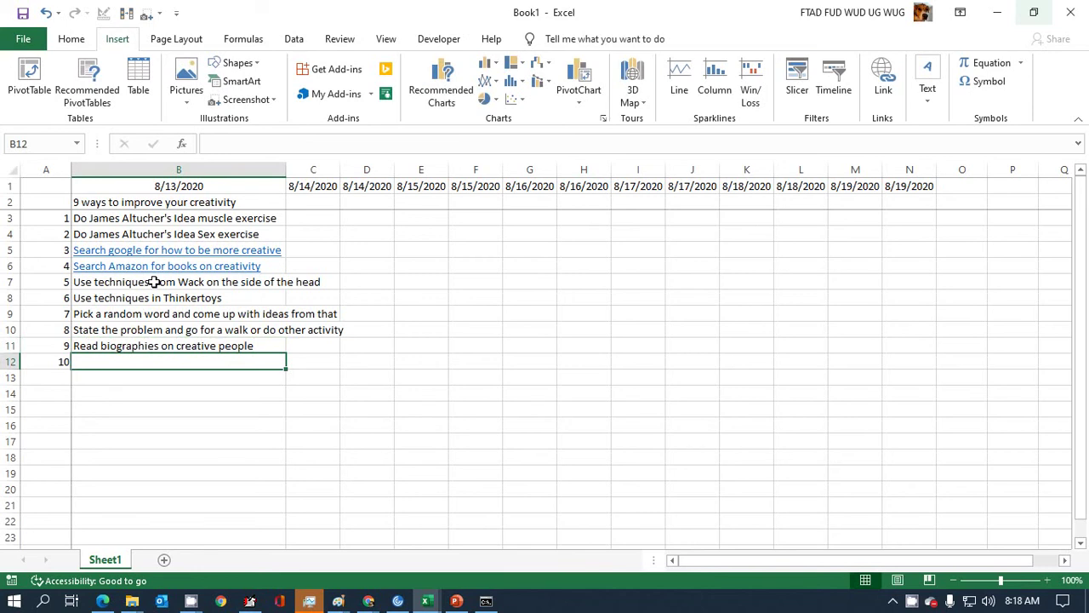
- Enter in B12: Flip around a statement (What's a nice girl like you doing in a place like this" to What's a nice guy like me ...")
text(Flip)
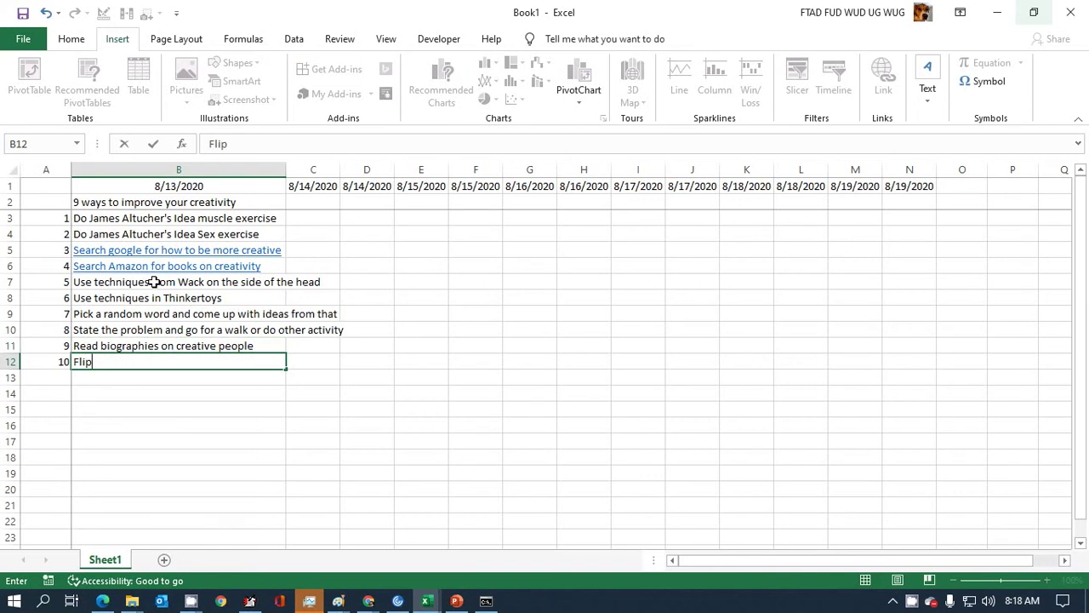
text( around a statement ()
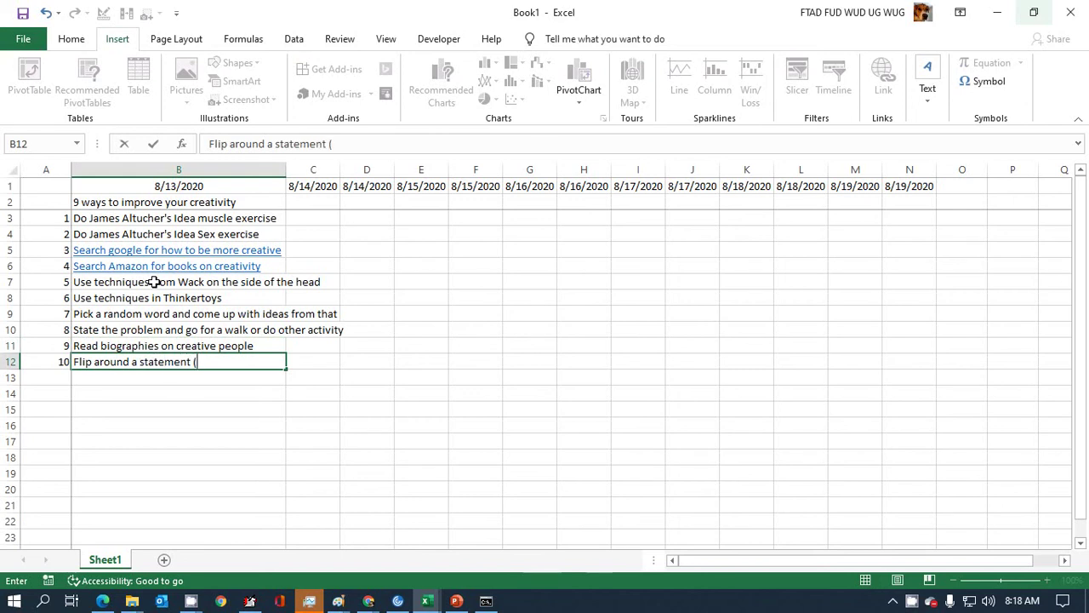
text(What a nice)
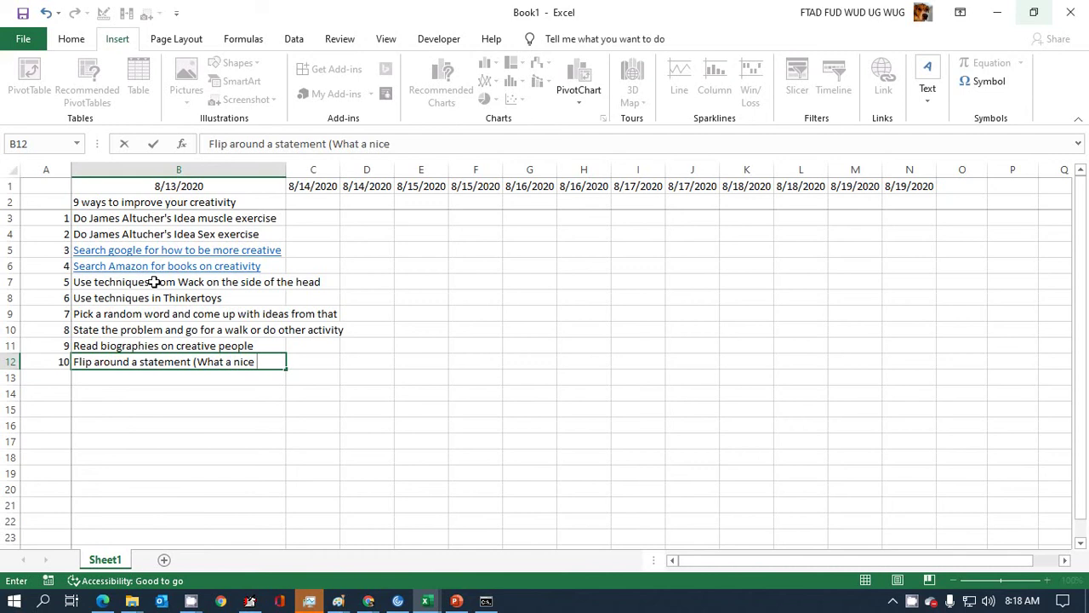
key(BackSpace)
key(BackSpace)
key(BackSpace)
key(BackSpace)
key(BackSpace)
key(BackSpace)
key(BackSpace)
key(BackSpace)
text('s a nice girl li)
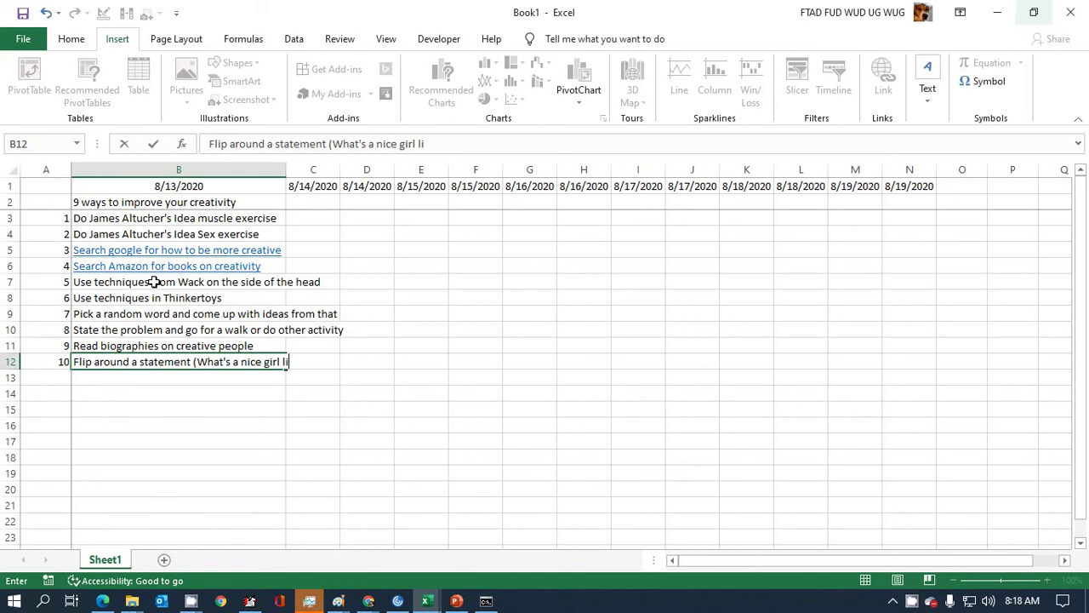
text(ke you doing in a )
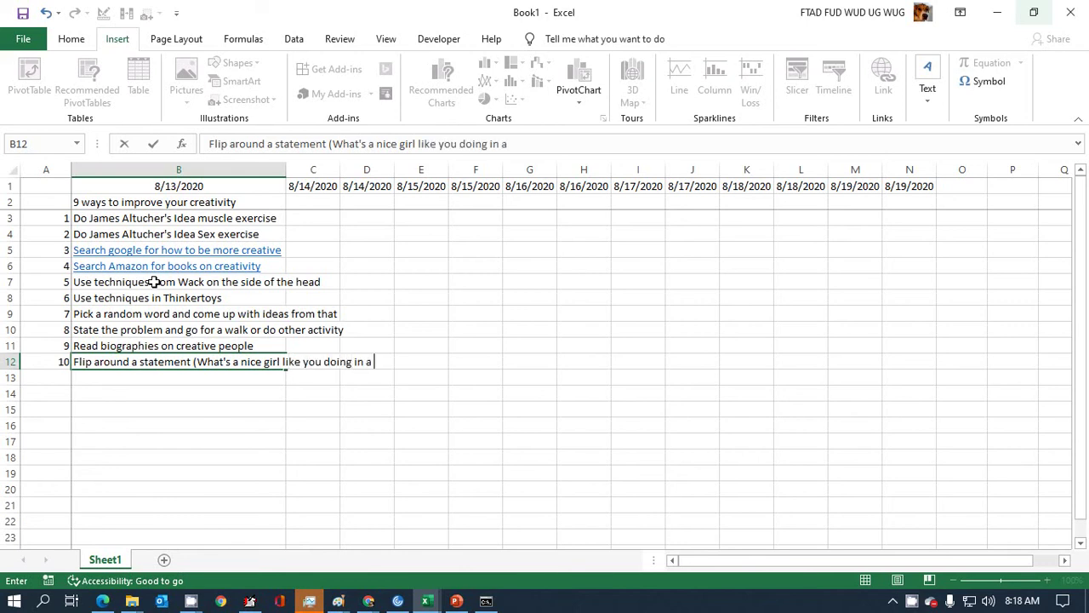
text(plan)
key(BackSpace)
text(ce like this)
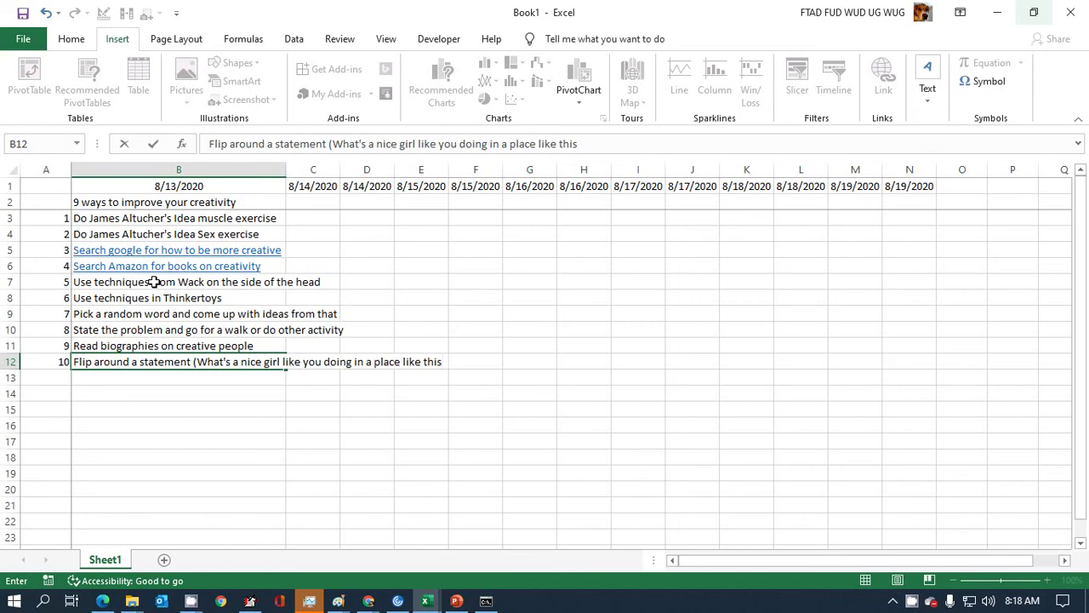
text(to What's a nice)
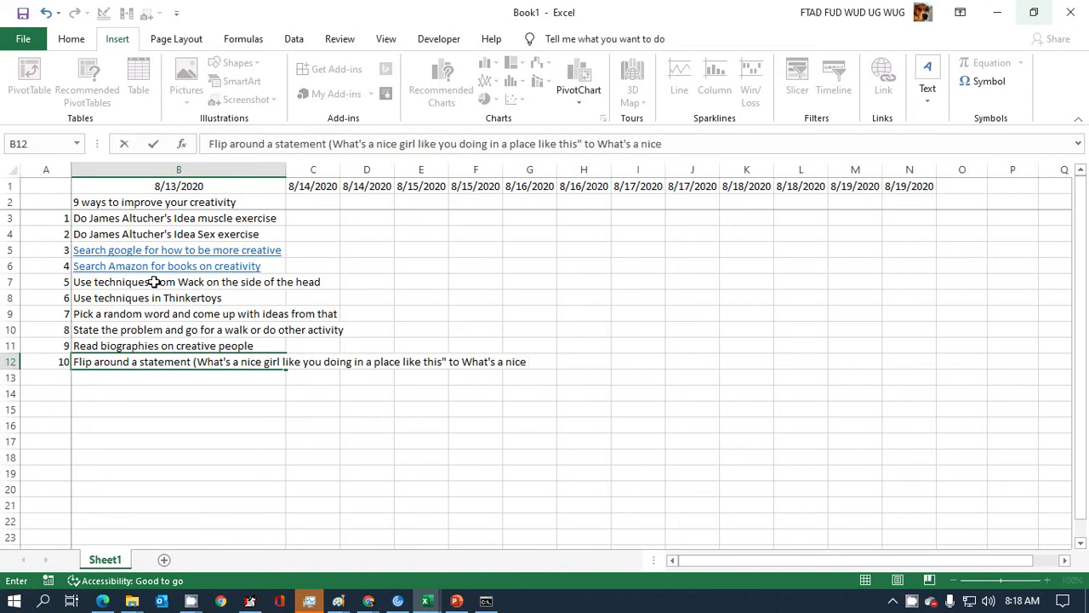
text( guy like me ..)
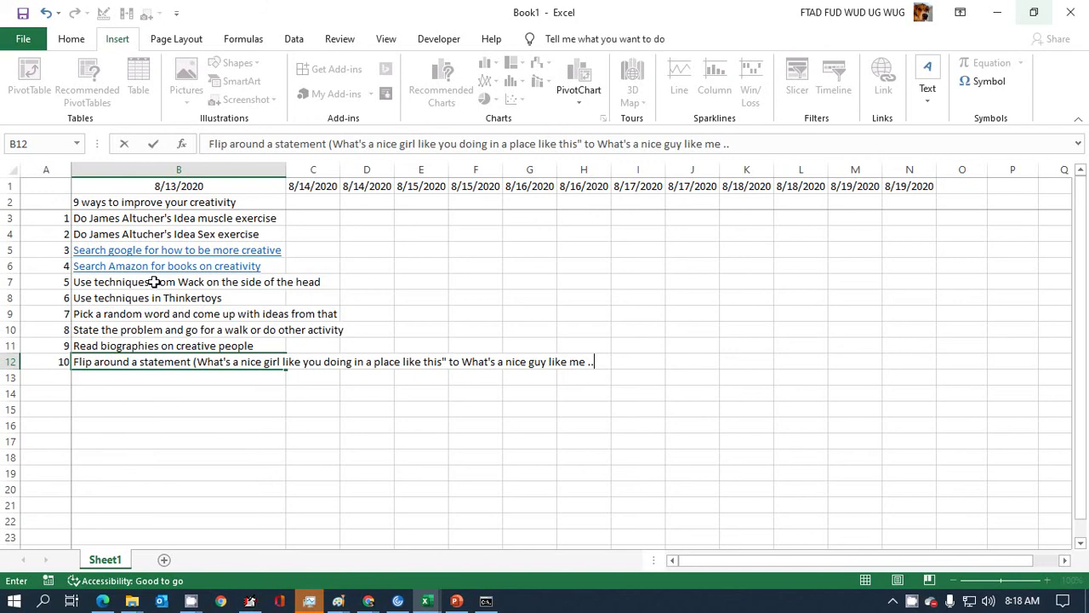
text(."))
key(Left)
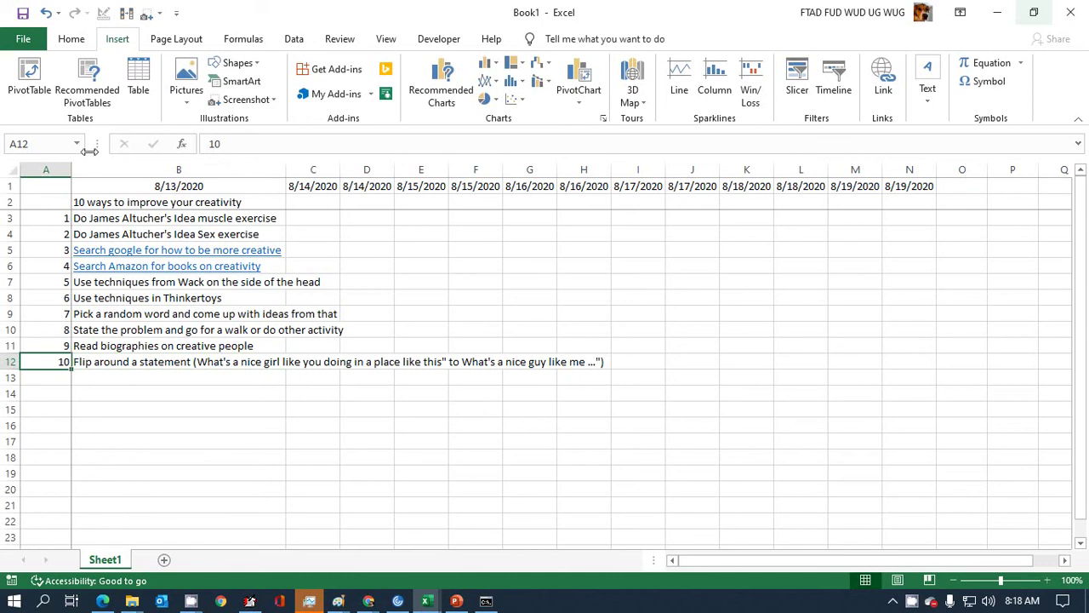
- Add an extra idea, "Think about the opposite", in cell B13 below the numbered rows
click(112, 381)
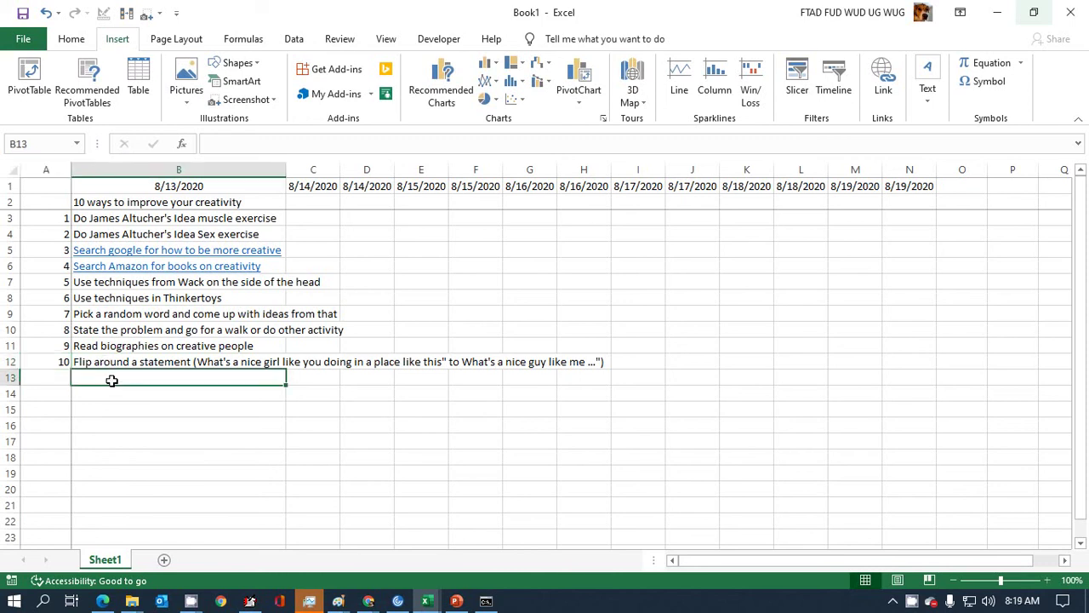
text(T)
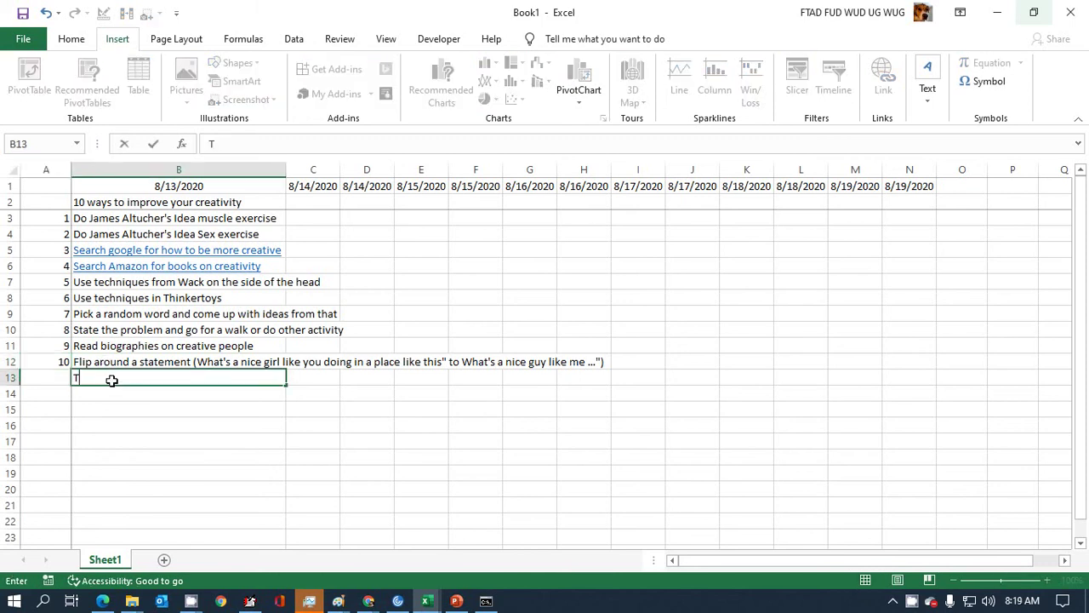
text(hink about )
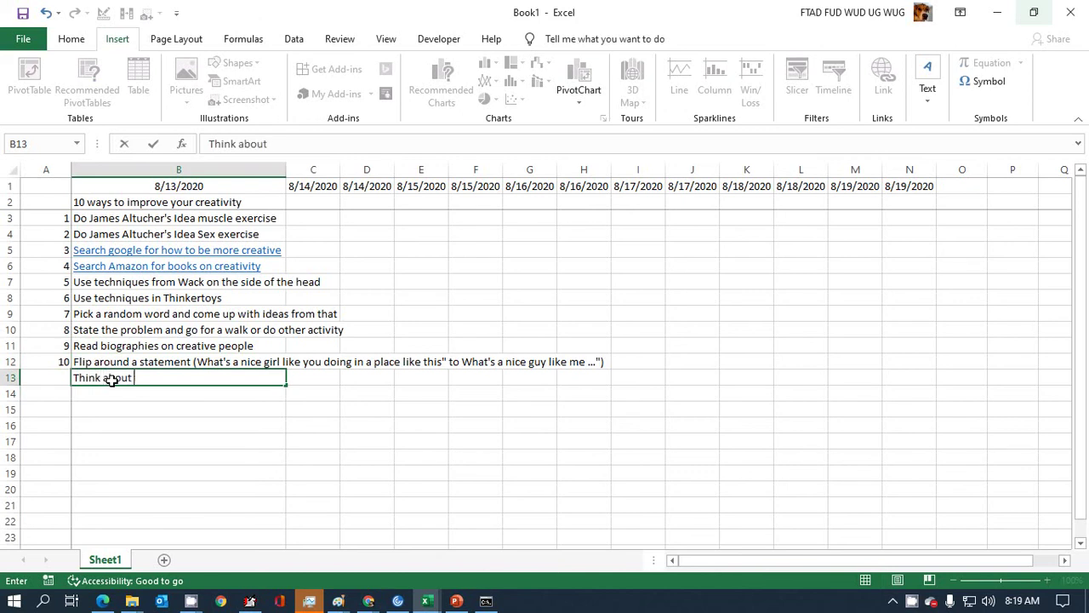
text(the oppos)
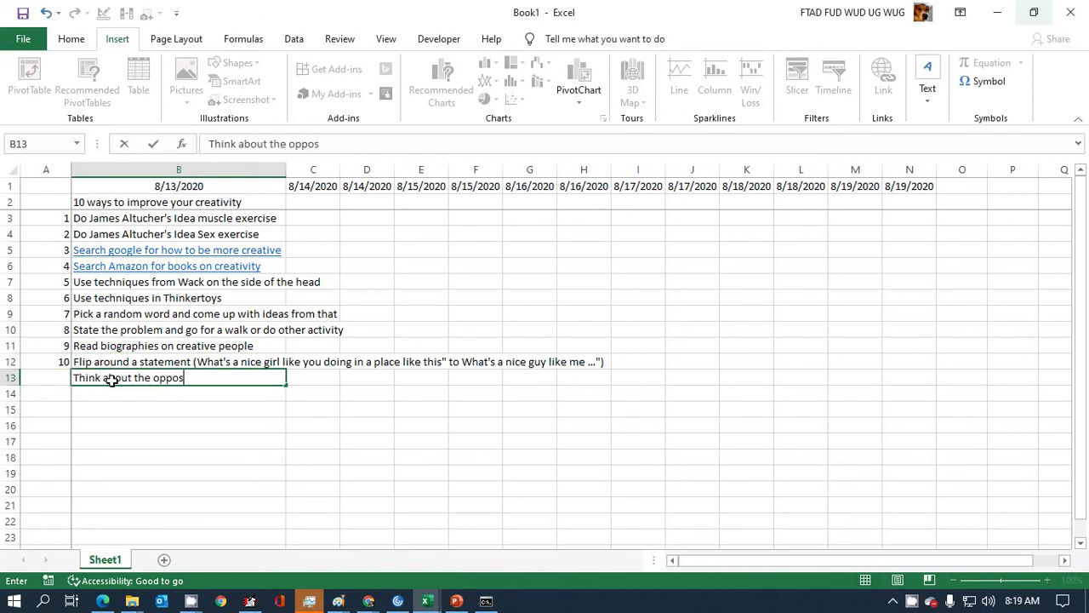
text(ite)
key(Return)
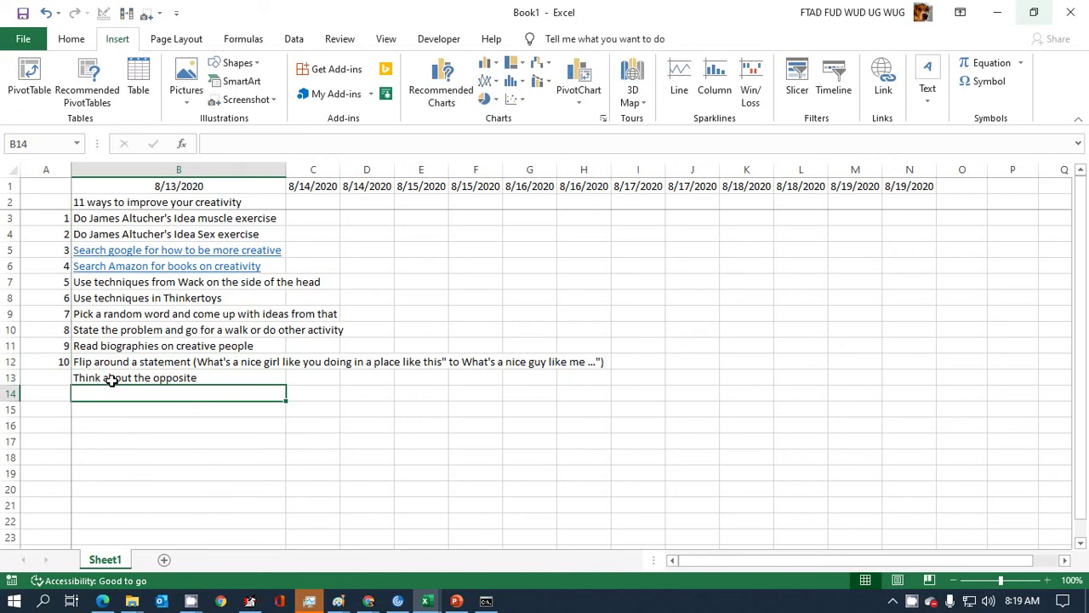
- Extend the idea in B13 with the example "(Key Principles for Success --> Key Principles for Failure)"
click(113, 377)
key(F2)
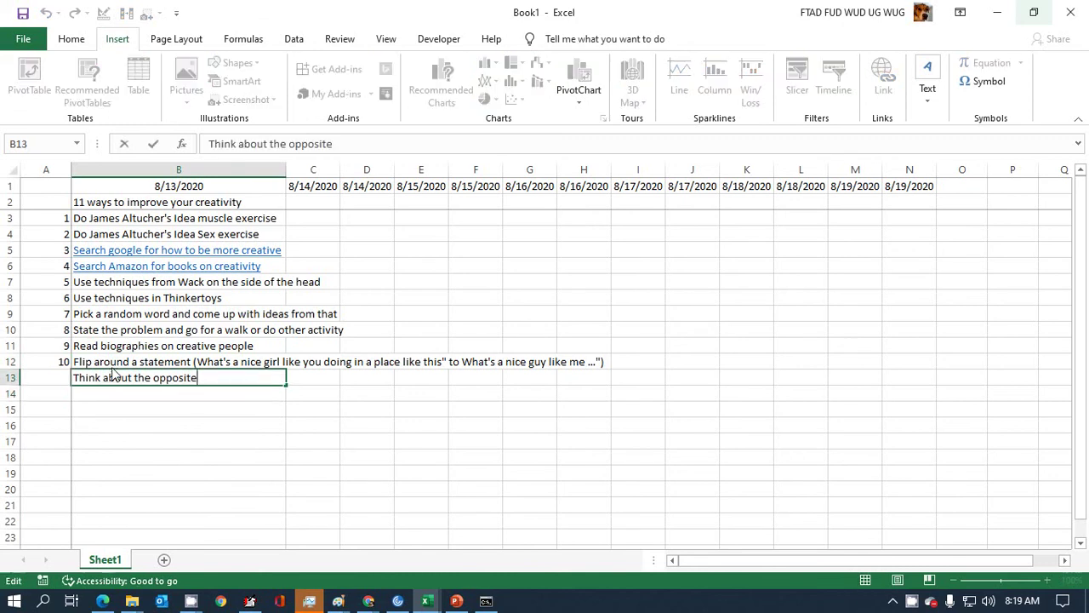
text((Key Pric)
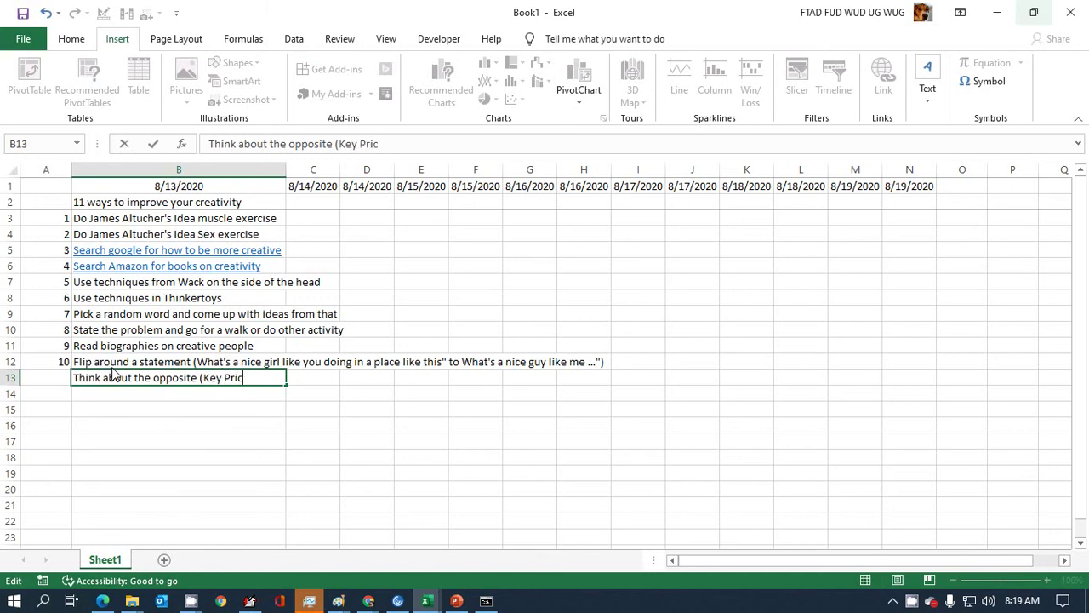
key(BackSpace)
text(nciples for Success)
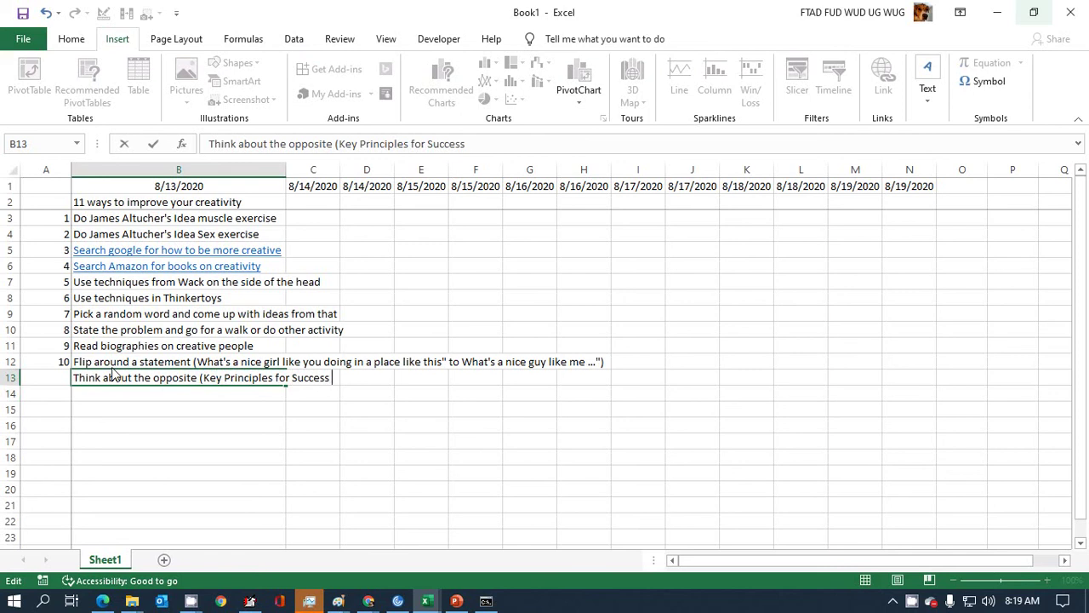
text( --> Keyp)
key(BackSpace)
text(Princi)
key(BackSpace)
key(BackSpace)
text(nciples for )
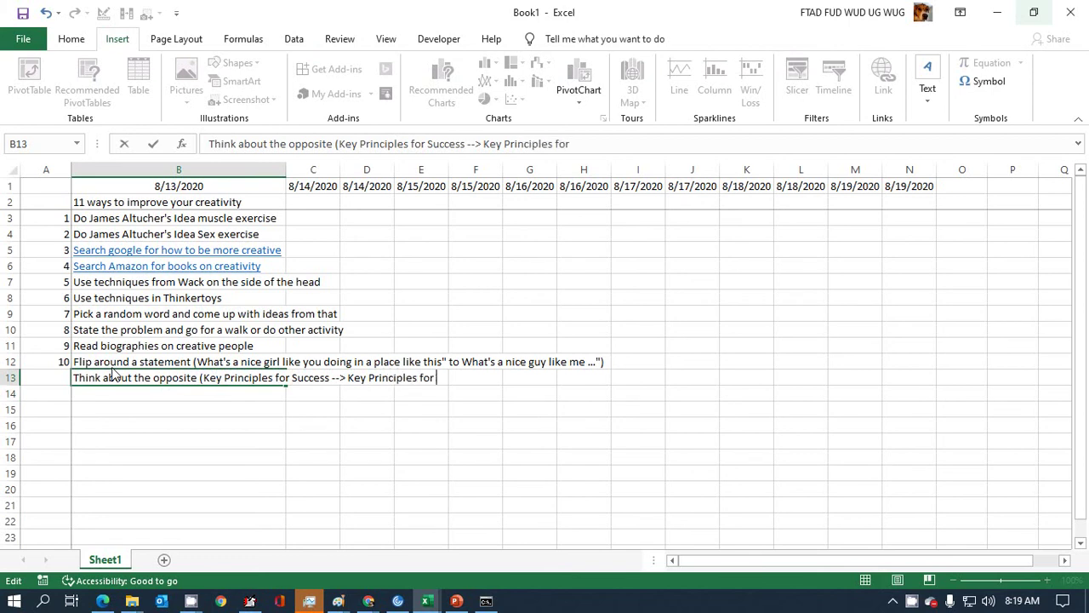
text(Failure))
key(Return)
- Label the extra idea in row 13 as "Bonus" in cell A13
click(113, 374)
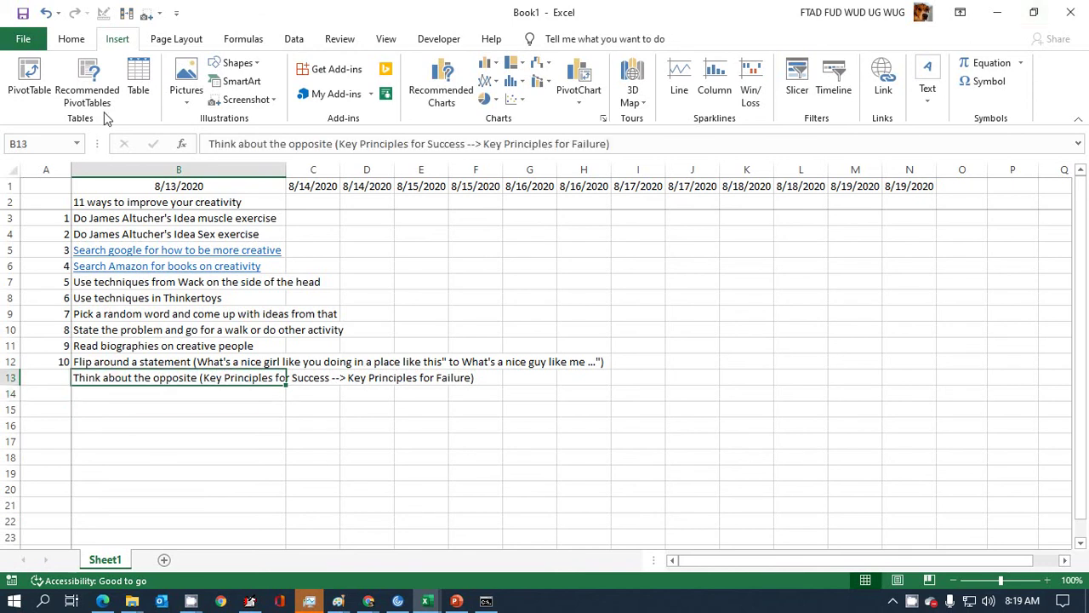
key(Left)
key(Right)
click(41, 372)
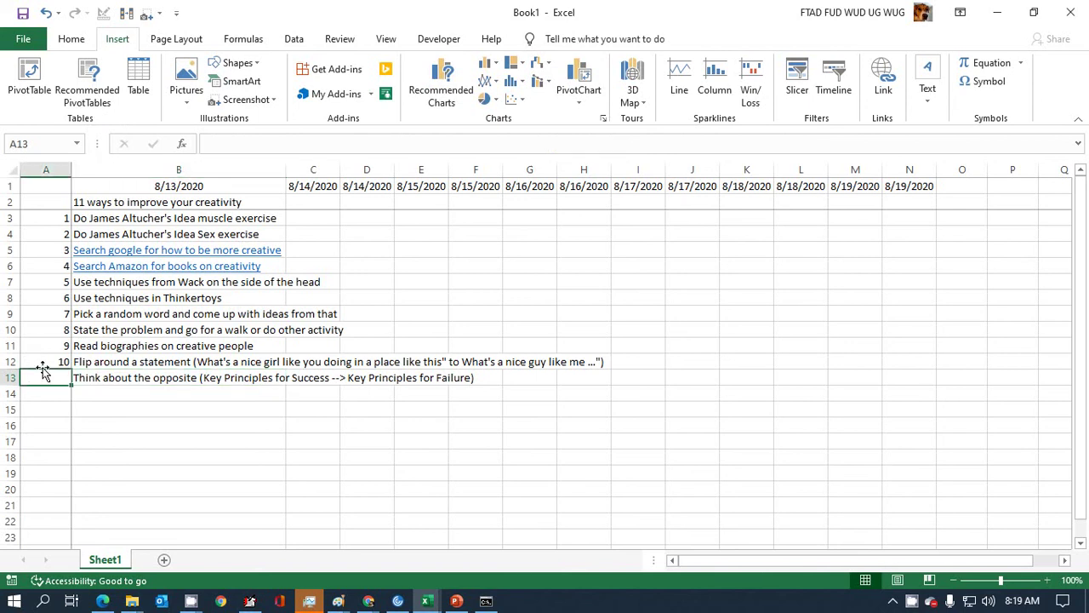
text(Bonus)
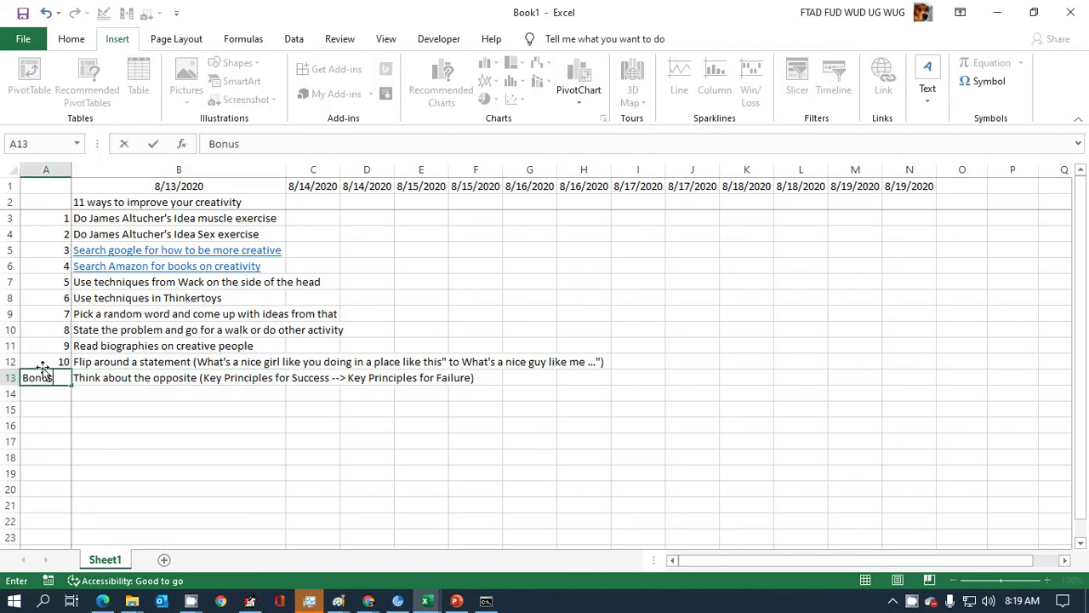
key(Return)
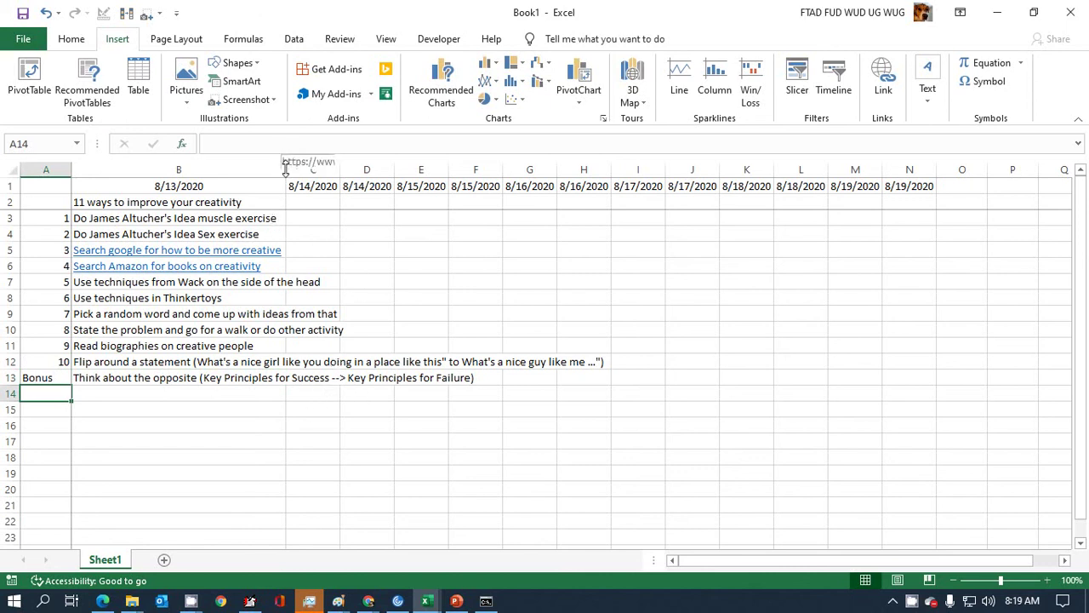
- Widen column B slightly and wrap its text so the long ideas fit inside the column
drag(286, 170, 337, 187)
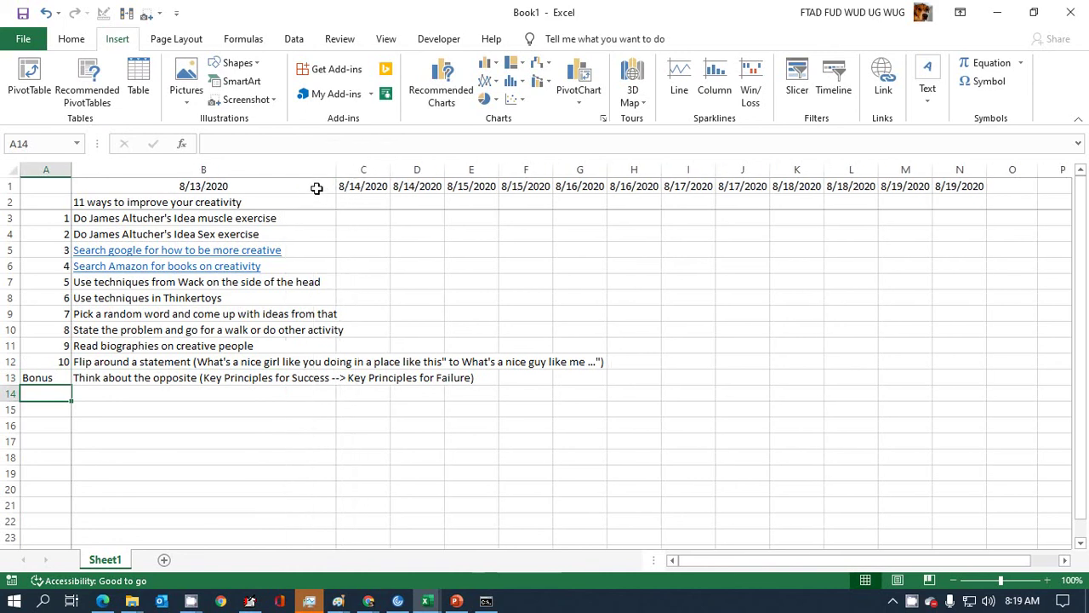
click(301, 171)
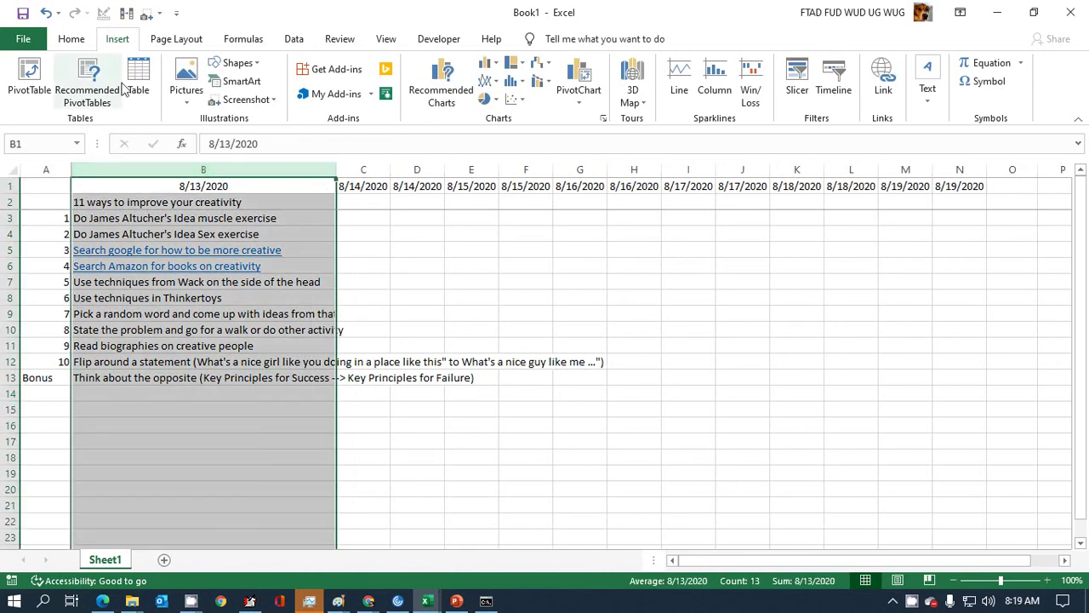
click(71, 39)
click(335, 69)
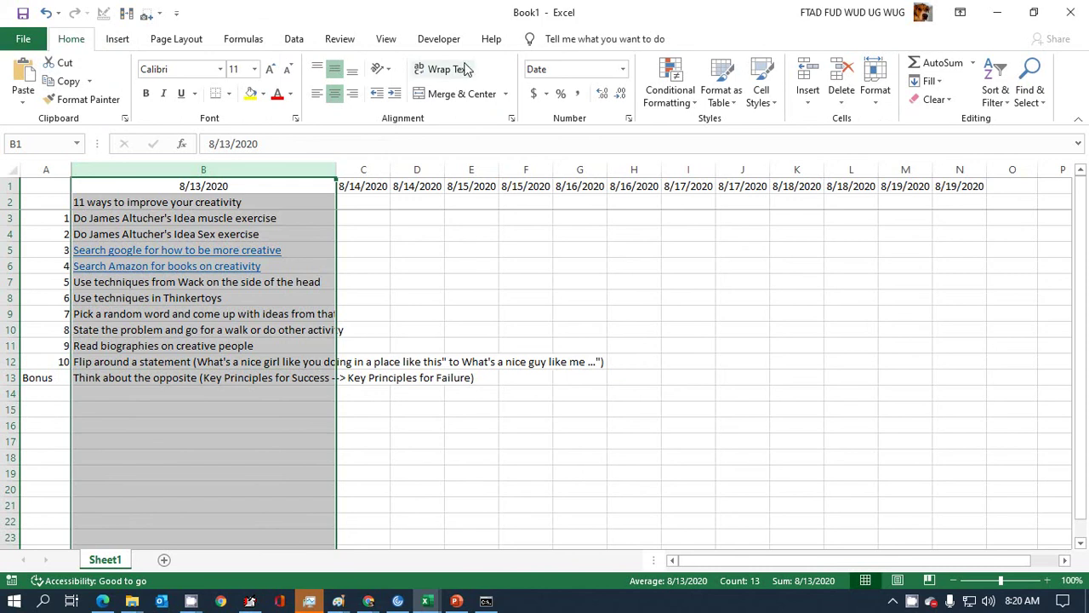
click(466, 68)
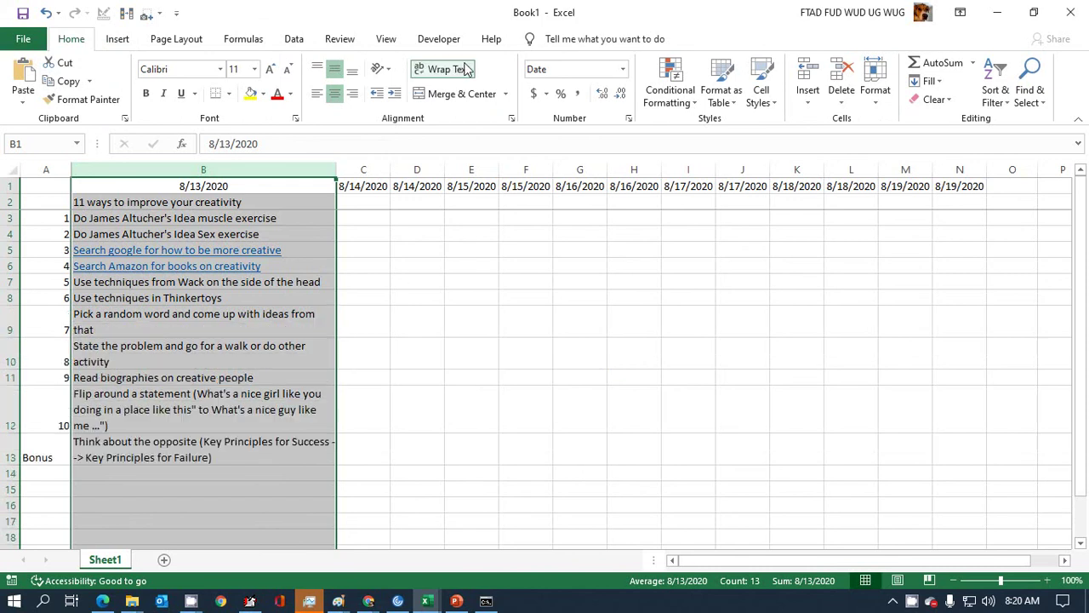
click(420, 311)
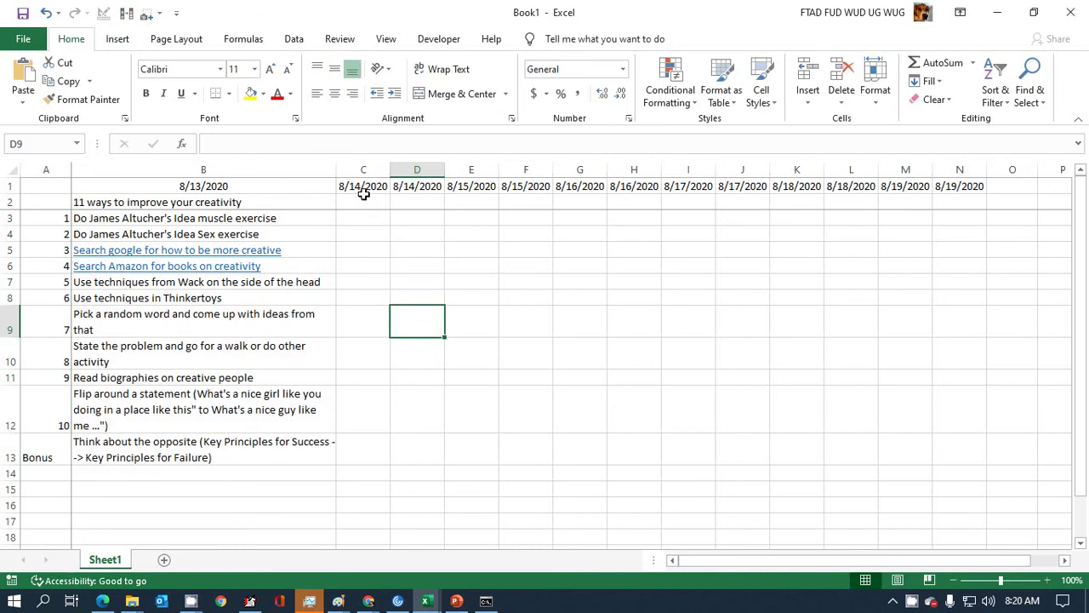
- Copy the COUNTA heading formula from B2 to C2 and widen column C to fit the heading on one line
click(296, 201)
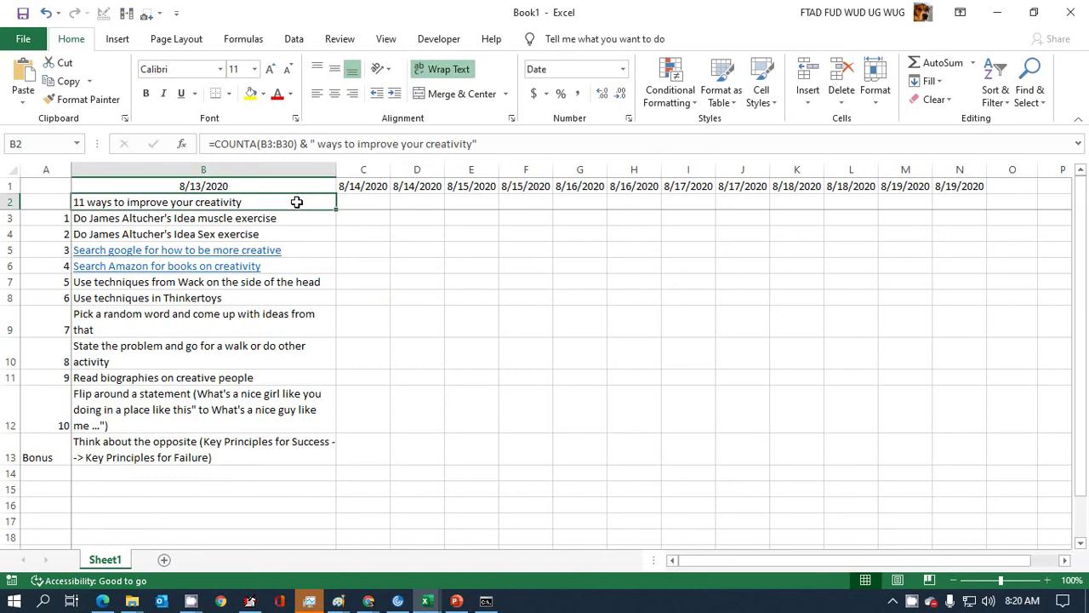
key(ctrl+c)
click(382, 202)
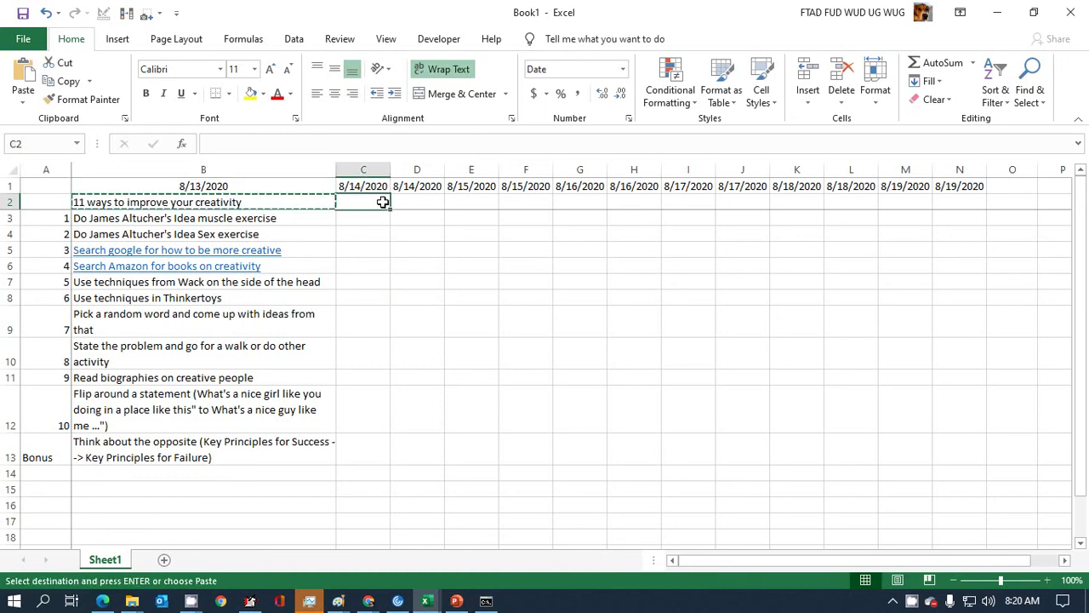
key(ctrl+v)
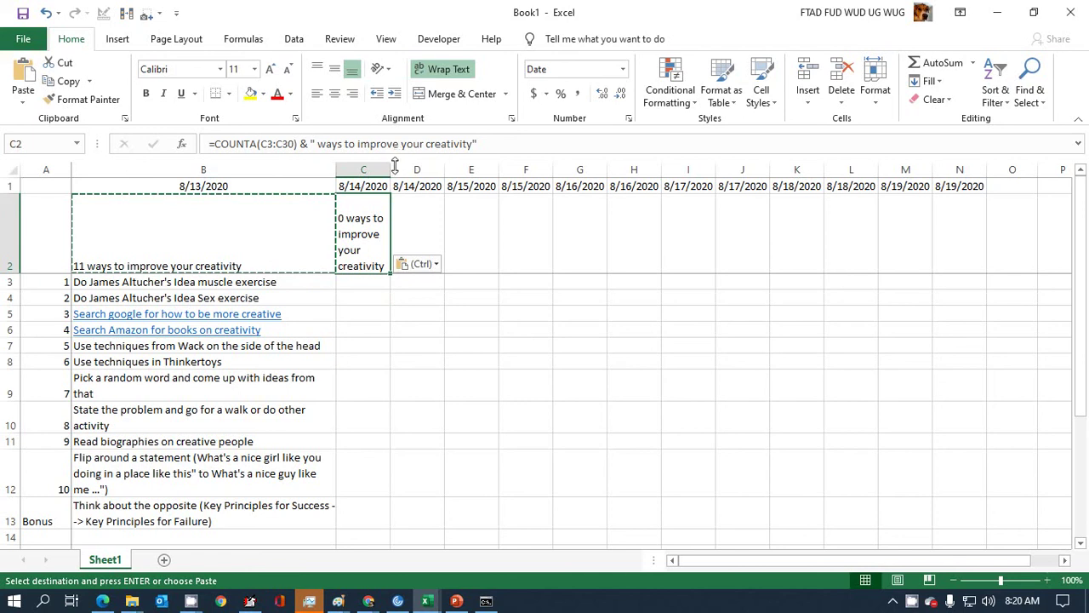
drag(391, 173, 507, 172)
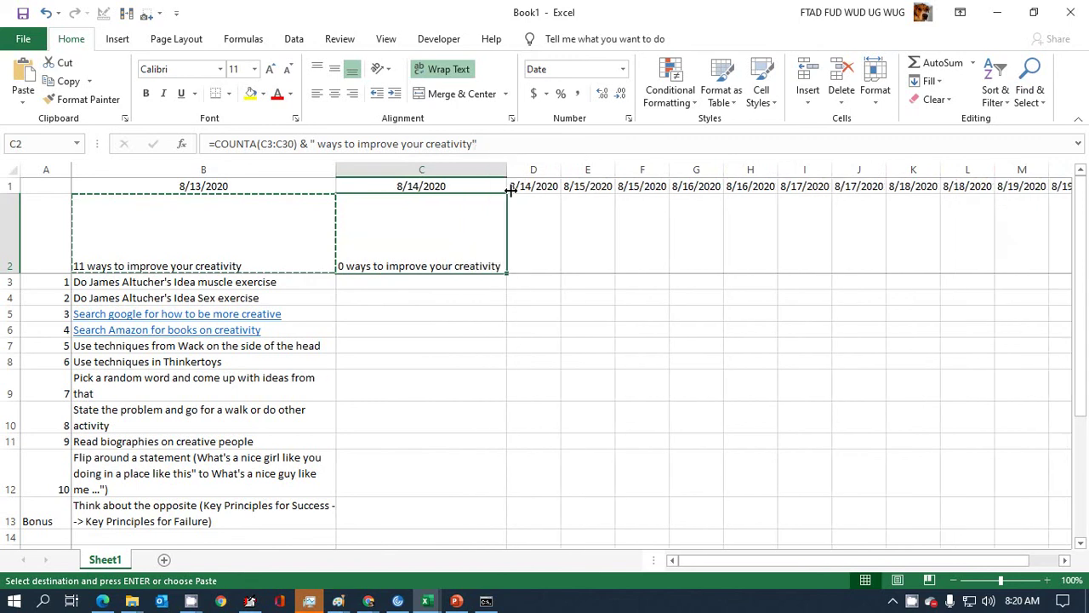
- Change the heading text in the C2 formula to " ways to do better at work"
drag(315, 144, 473, 143)
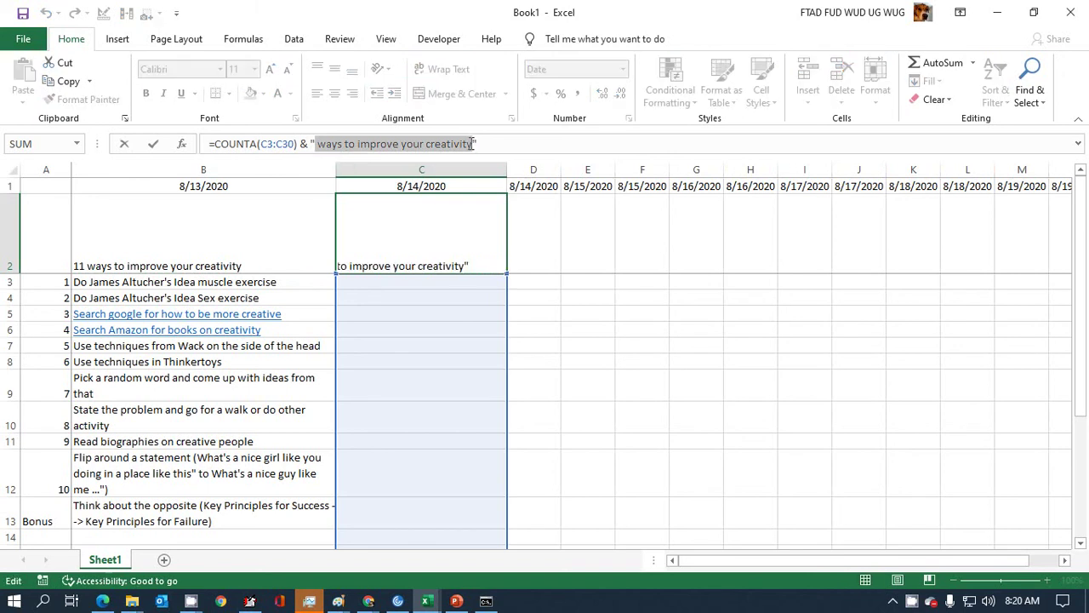
key(End)
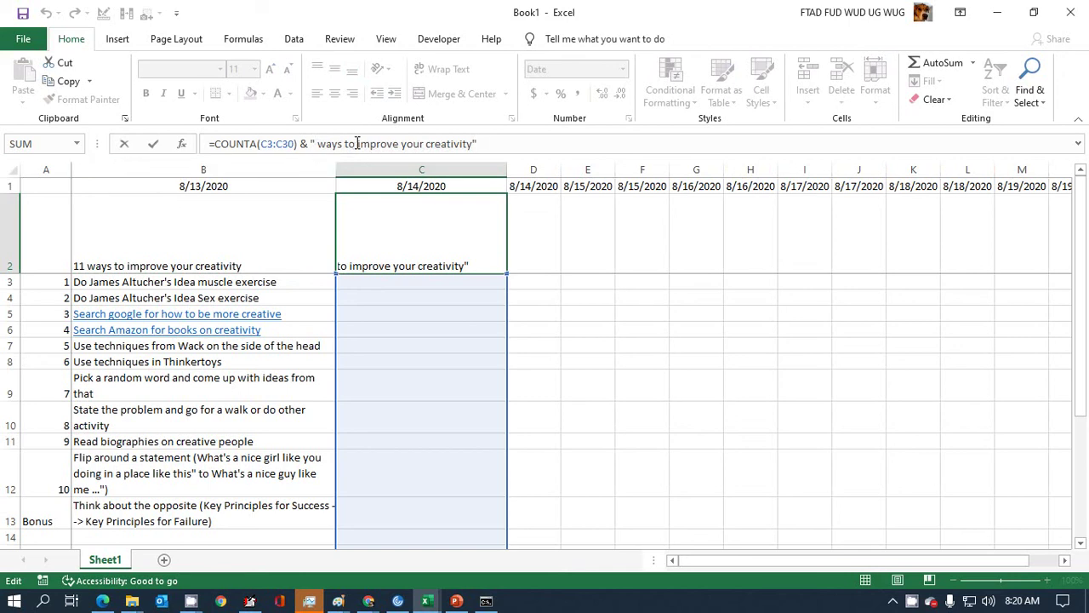
drag(356, 143, 472, 147)
key(BackSpace)
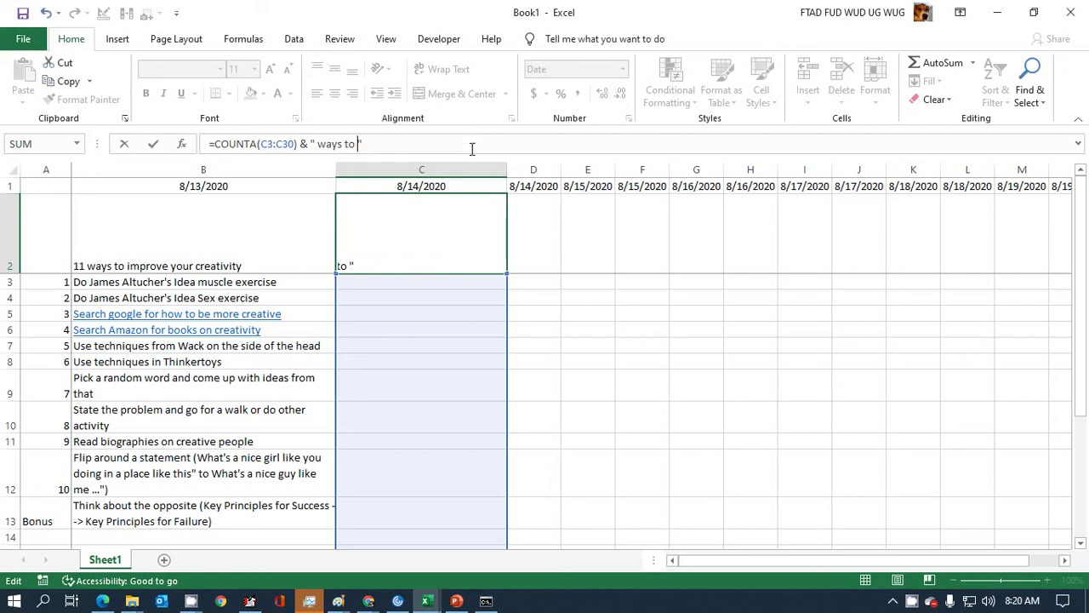
text(do better at work)
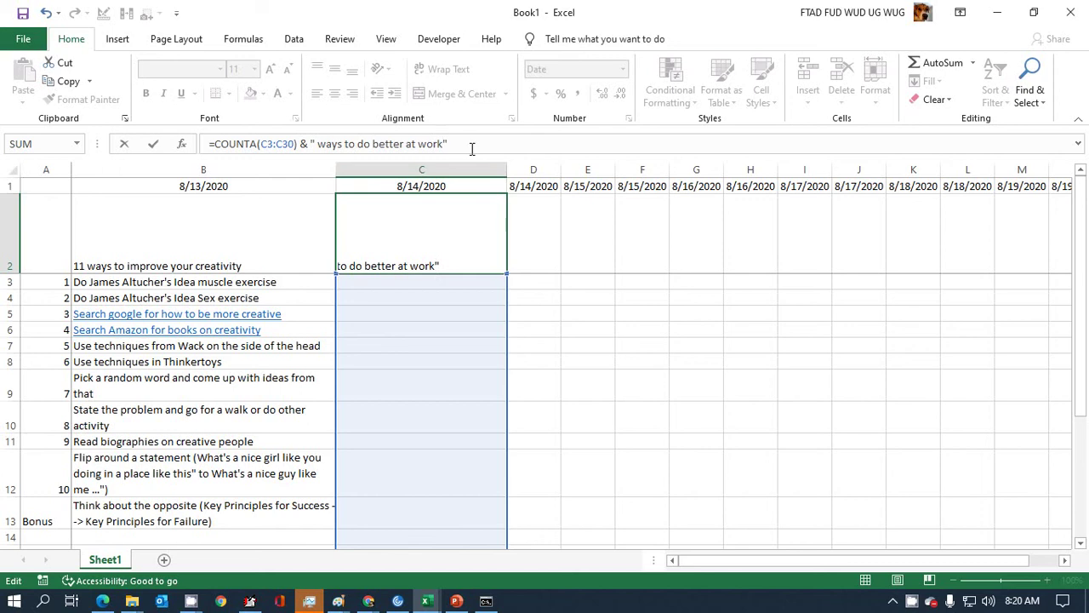
key(Tab)
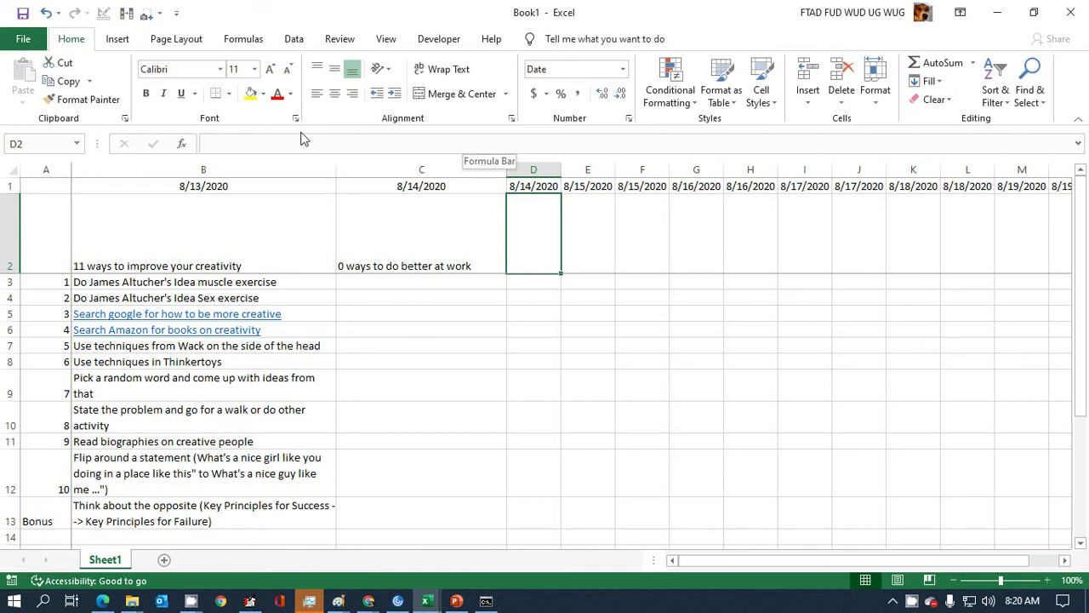
- Save the workbook in the VBA folder as "James Altucher Idea Muscle"
click(26, 38)
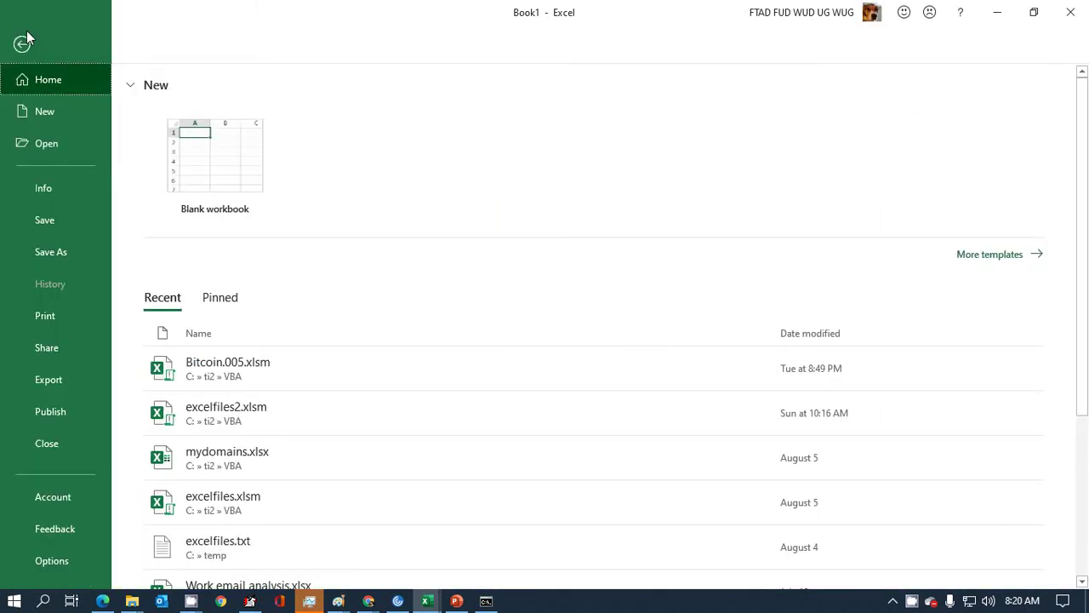
click(69, 265)
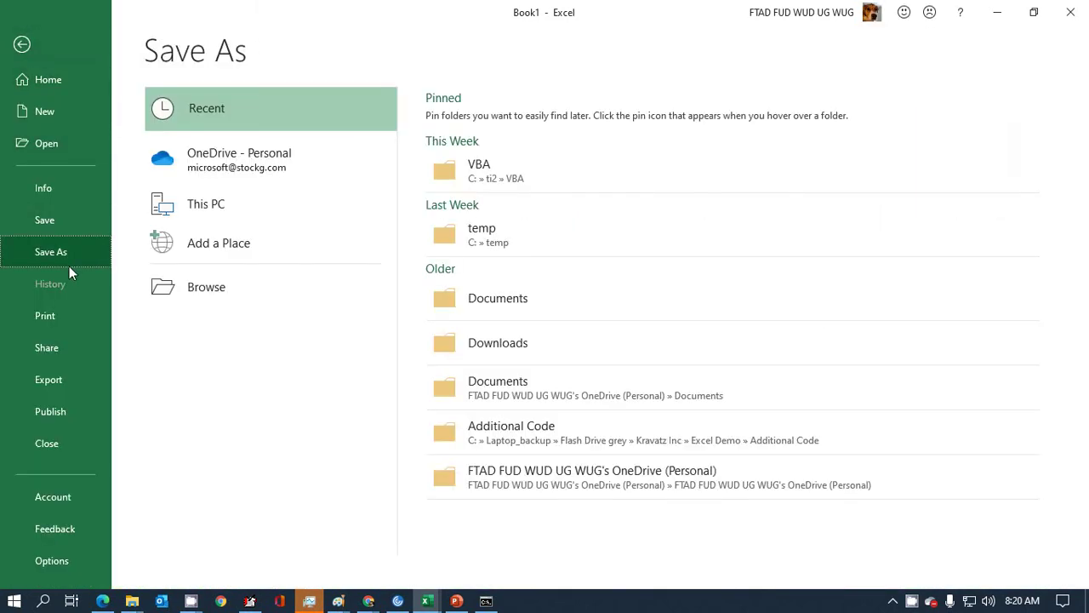
click(464, 173)
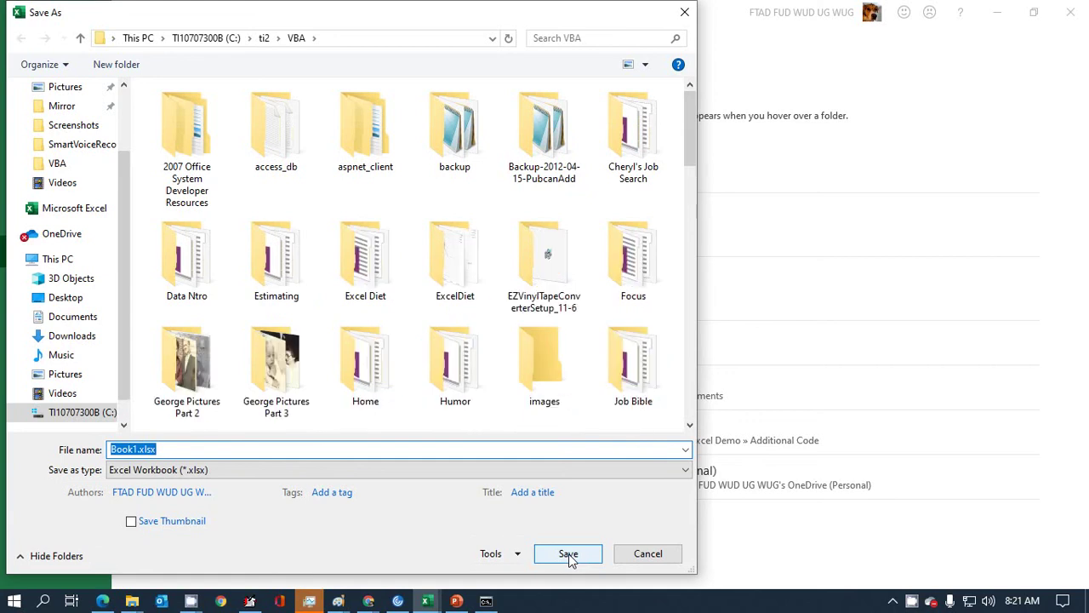
text(James)
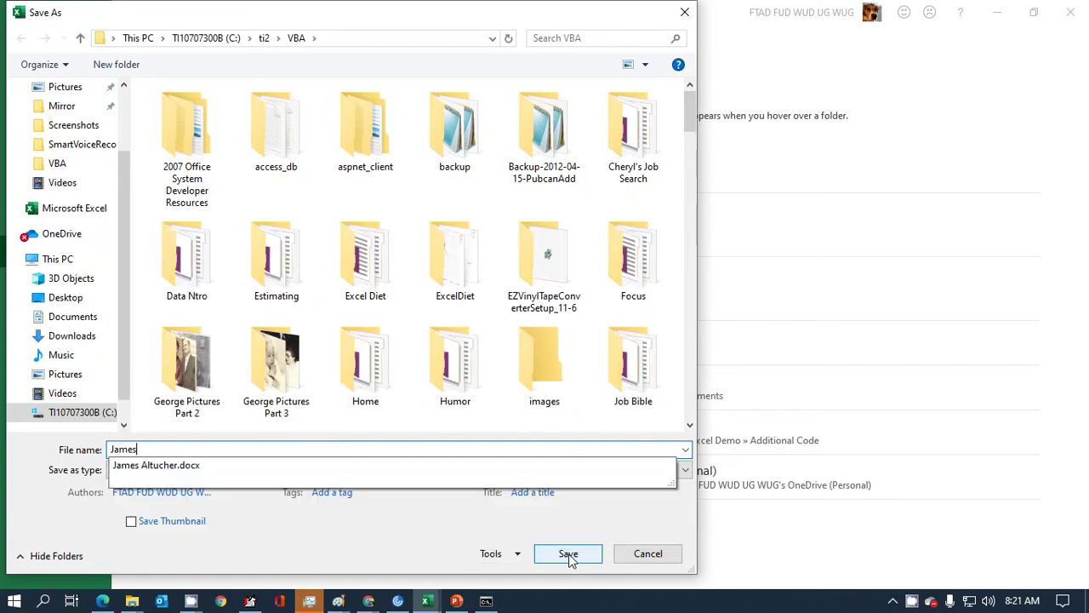
text( Altucher I)
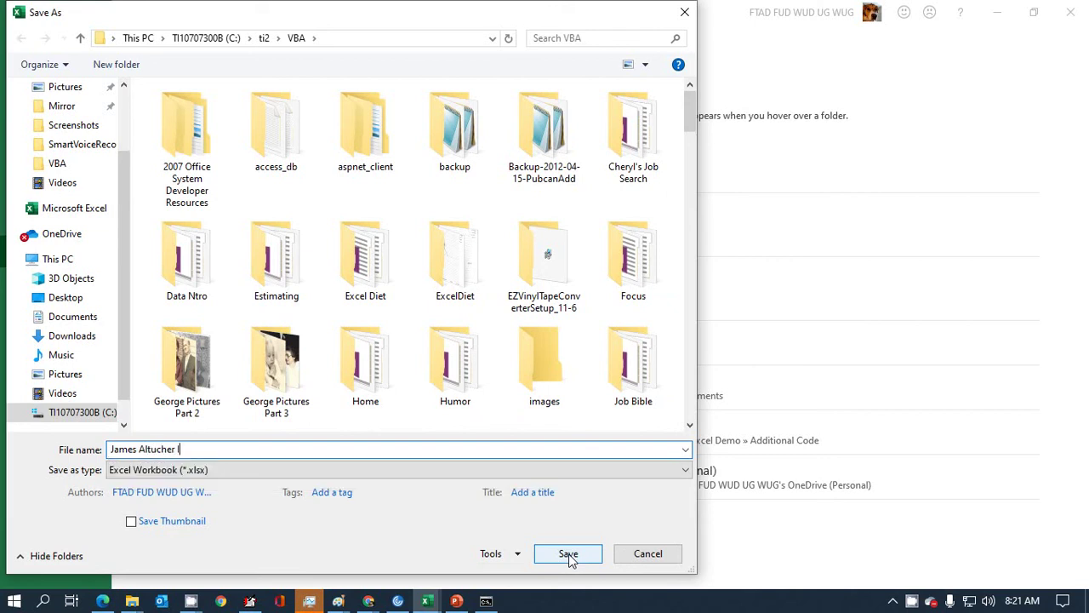
text(dea Muscle)
click(568, 554)
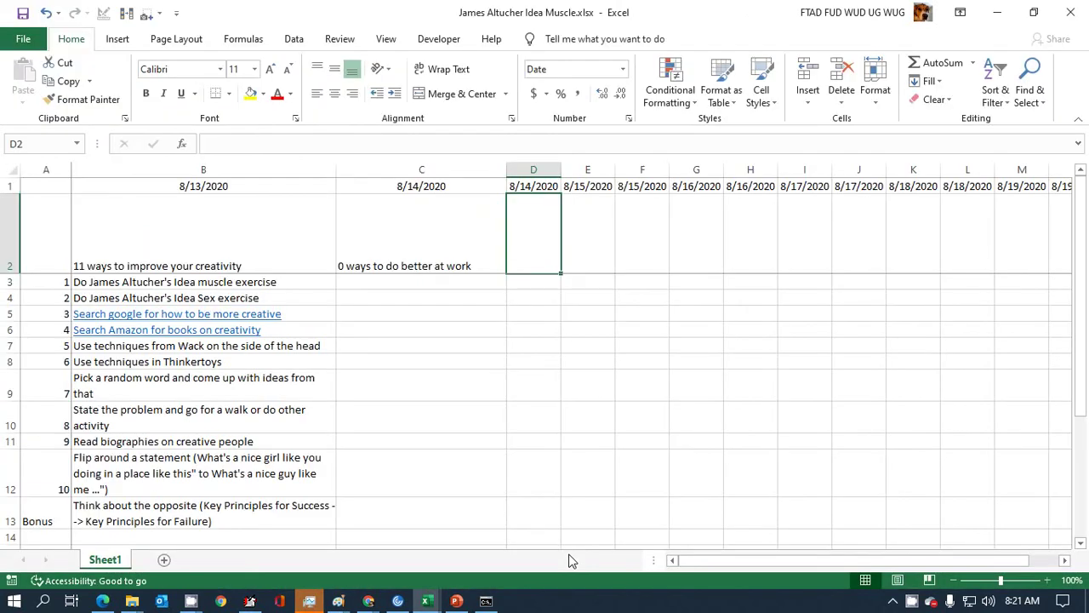